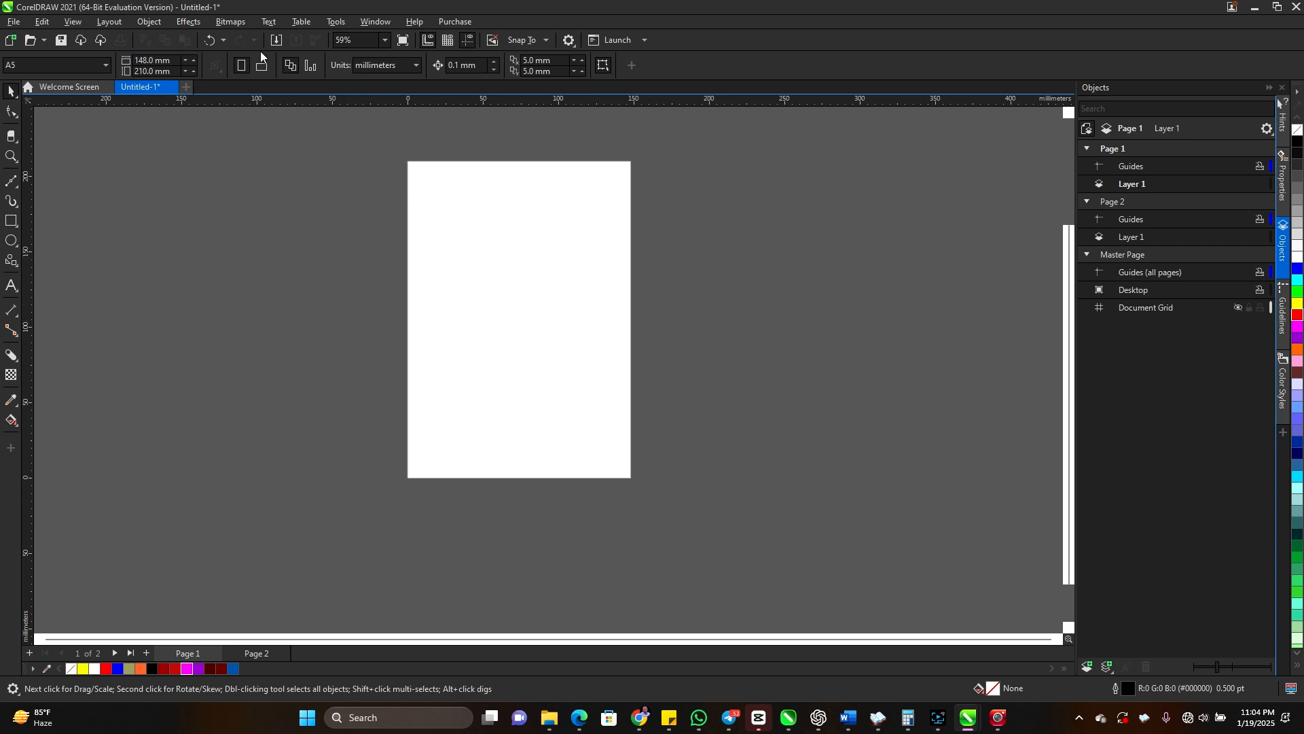
Import the blue disc version of the Appreciation album art from New Volume (D:) and place it on page 1.
left_click(274, 41)
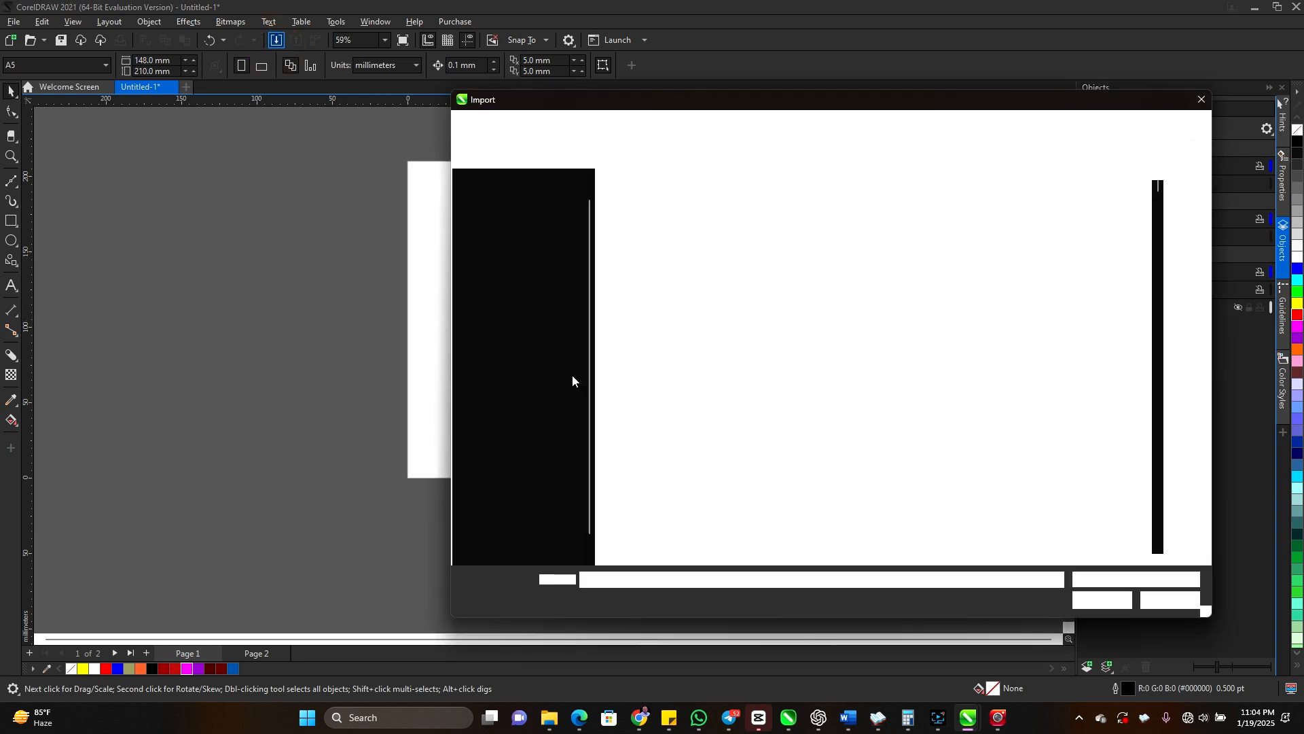
scroll(875, 434, "down", 10)
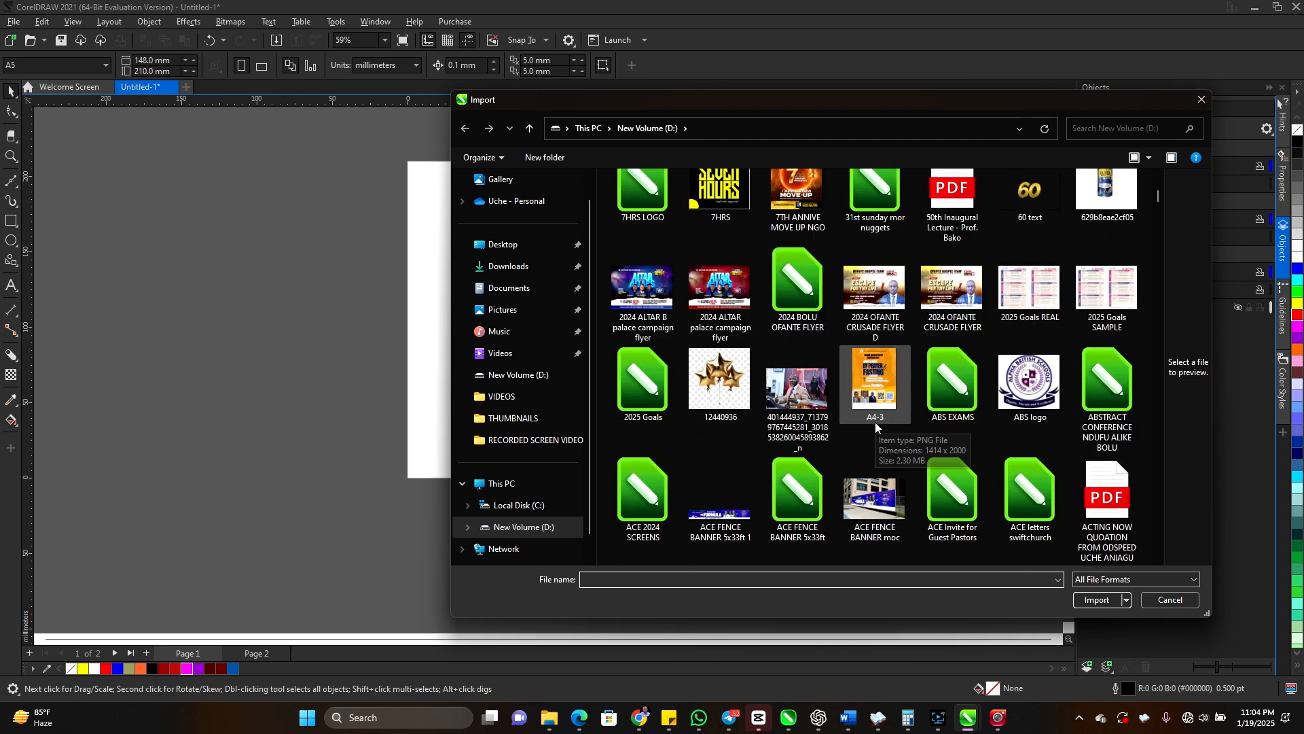
scroll(876, 426, "down", 3)
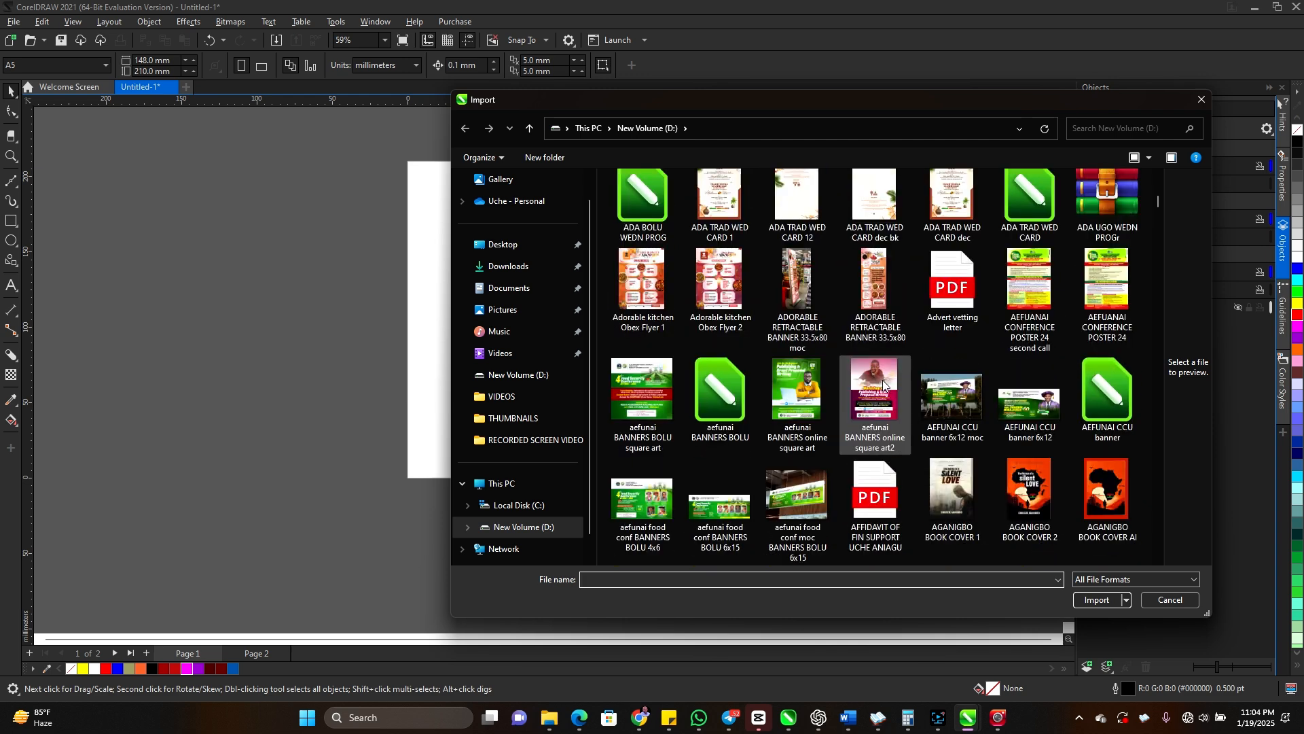
scroll(875, 427, "down", 3)
scroll(881, 387, "down", 3)
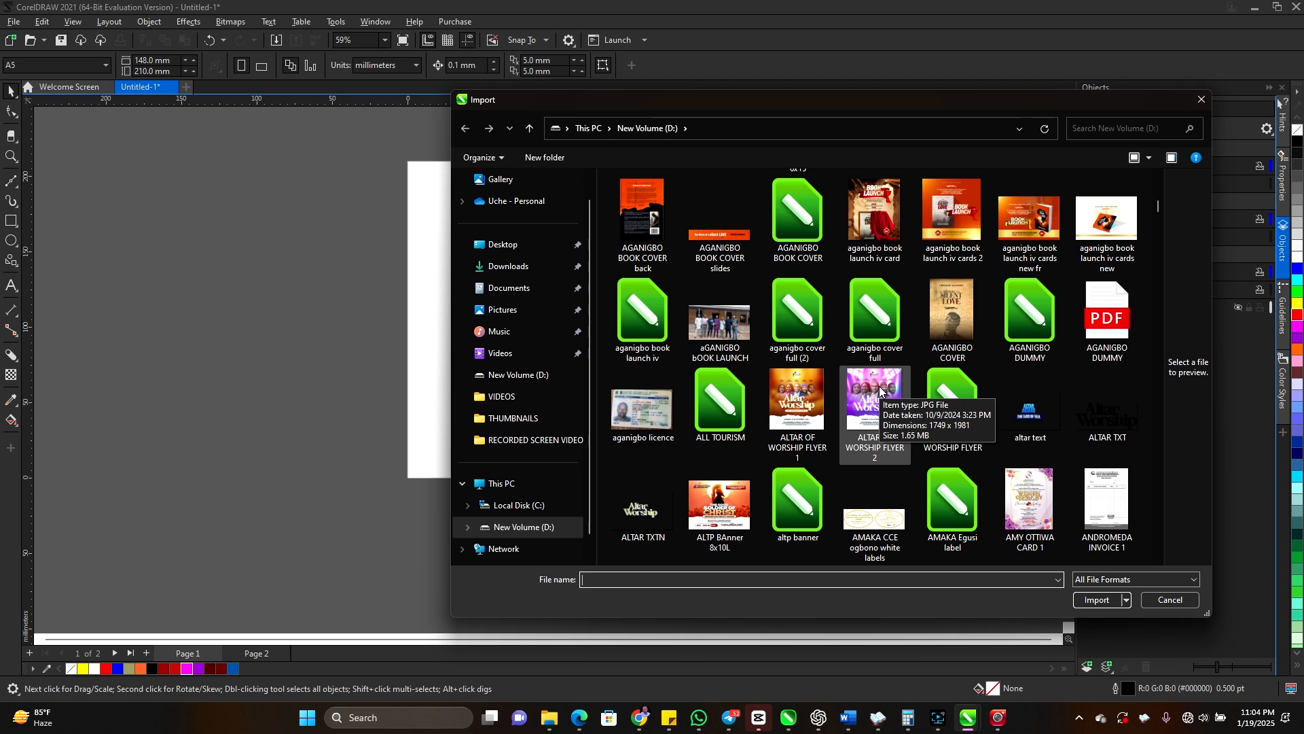
scroll(875, 408, "down", 3)
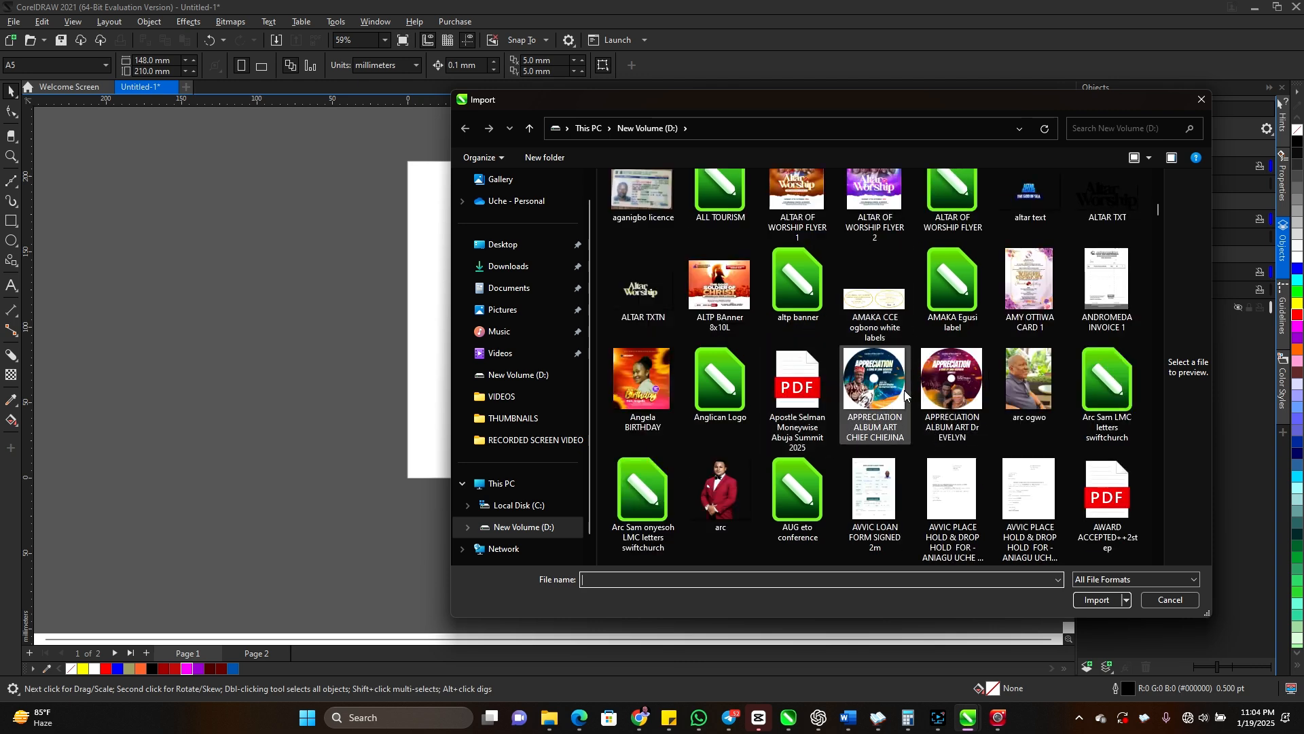
left_click(891, 384)
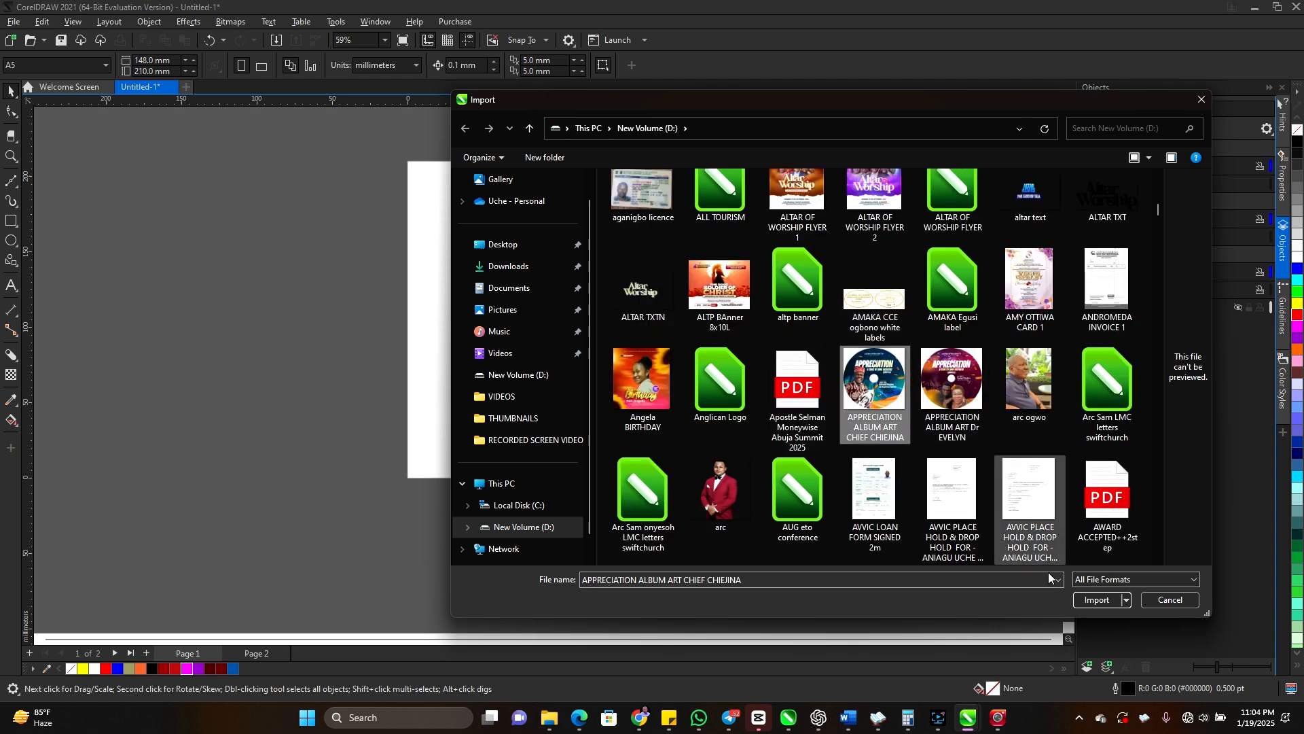
left_click(1094, 599)
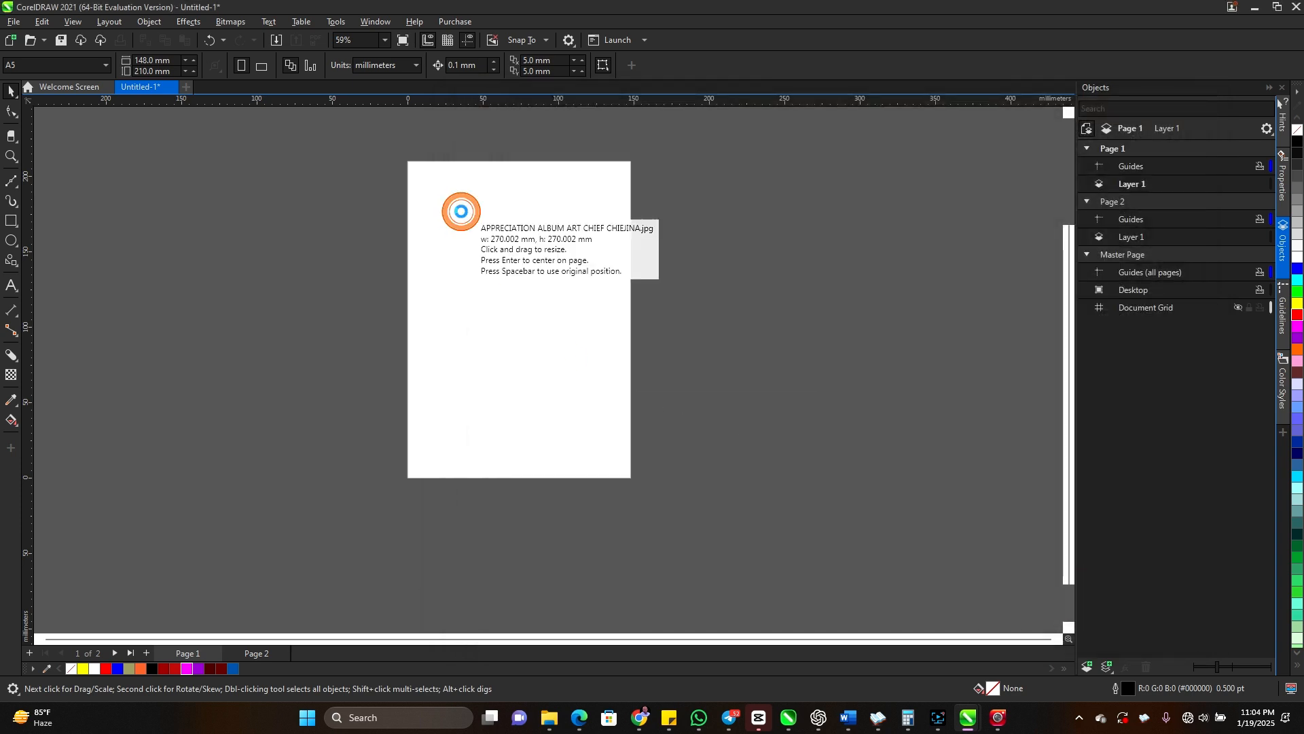
left_click(457, 208)
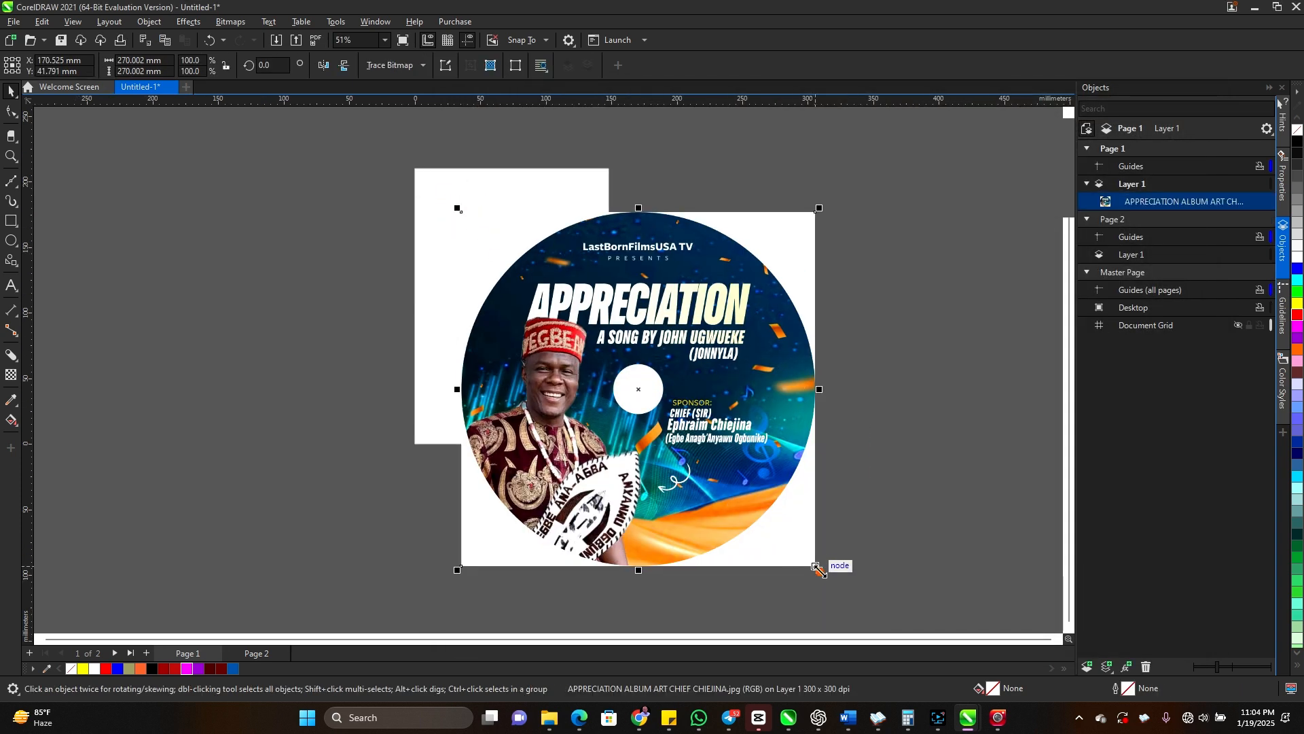
Scale the imported disc artwork down proportionally to about 122.8 mm wide and high.
left_click_drag(819, 570, 626, 377)
scroll(537, 274, "up", 2)
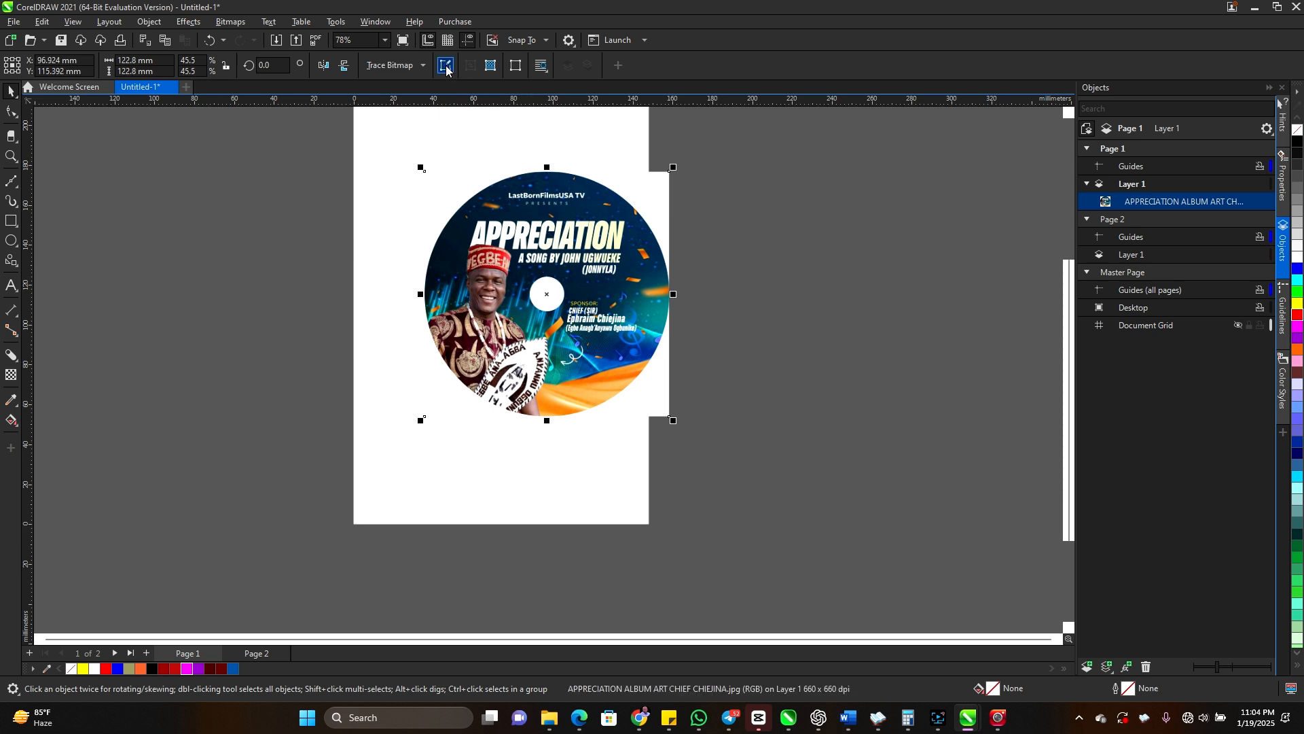
left_click(543, 280)
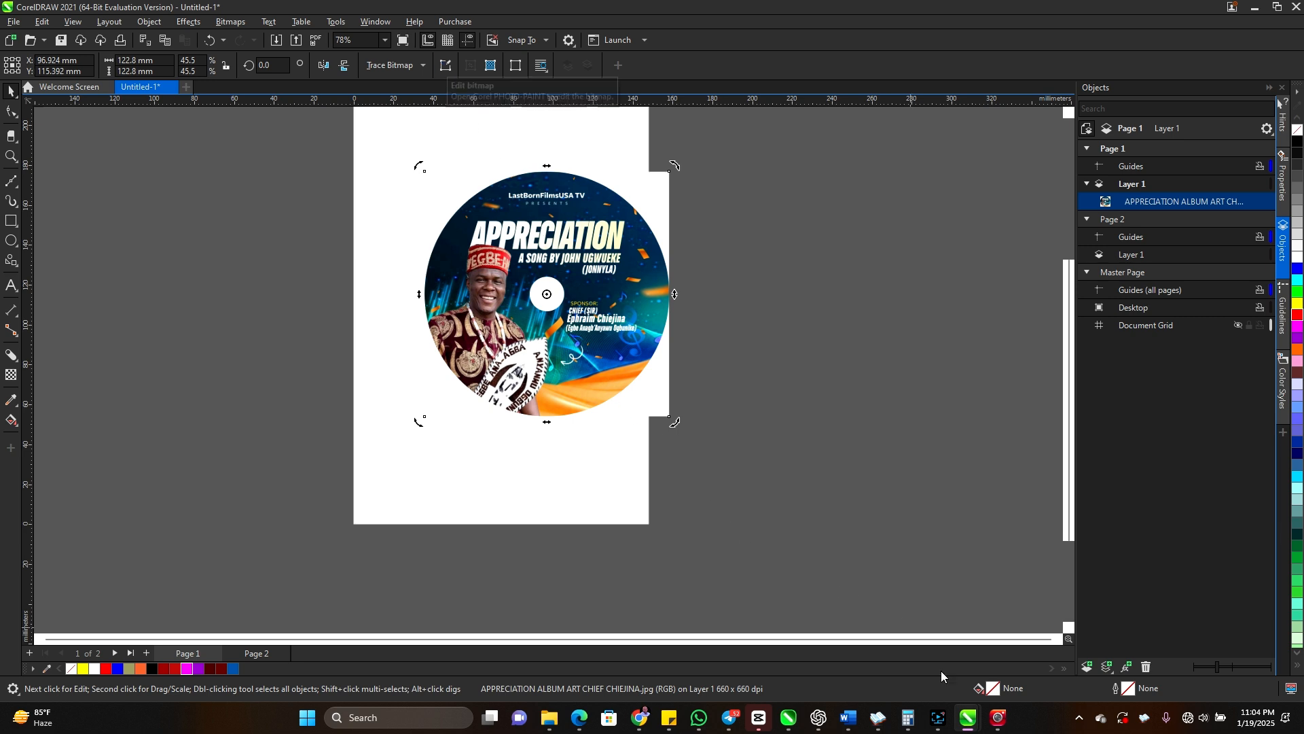
Open the selected disc bitmap for editing in Corel PHOTO-PAINT.
mouse_move(999, 716)
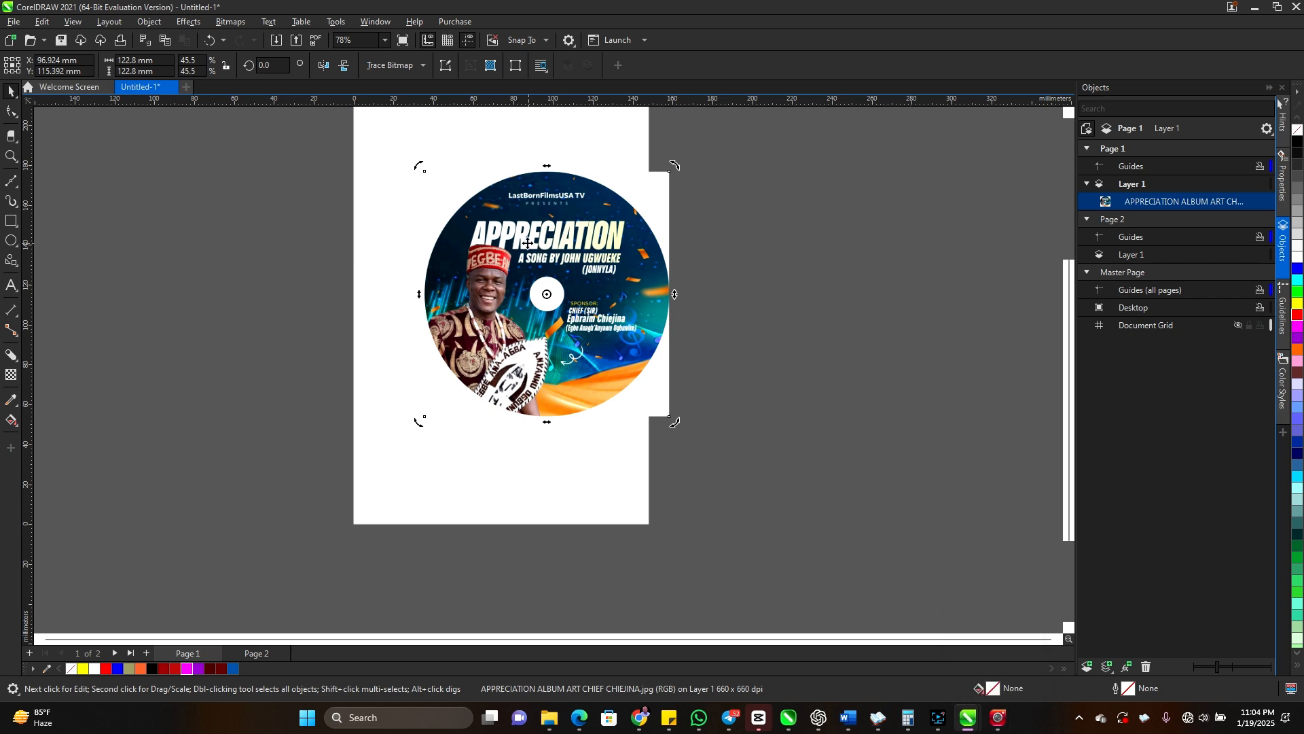
left_click(442, 67)
scroll(611, 411, "down", 1)
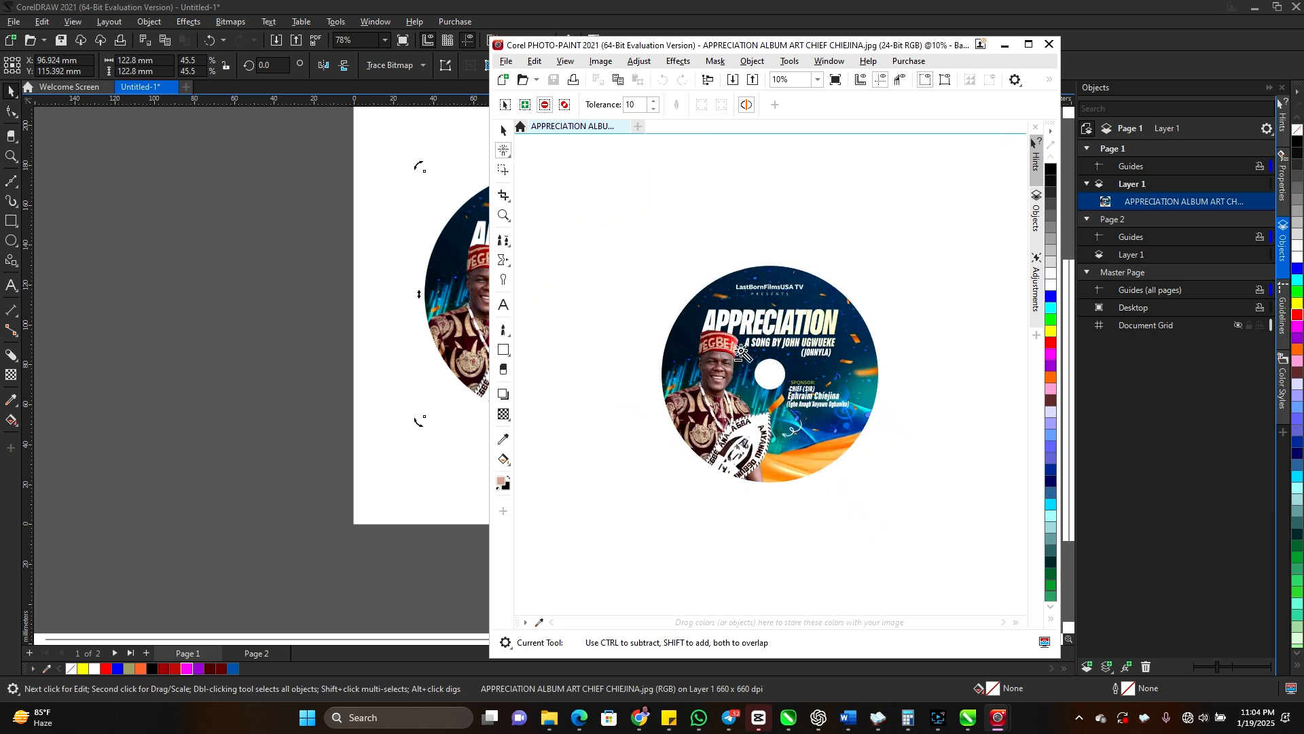
scroll(756, 340, "up", 2)
scroll(756, 340, "down", 2)
left_click(504, 130)
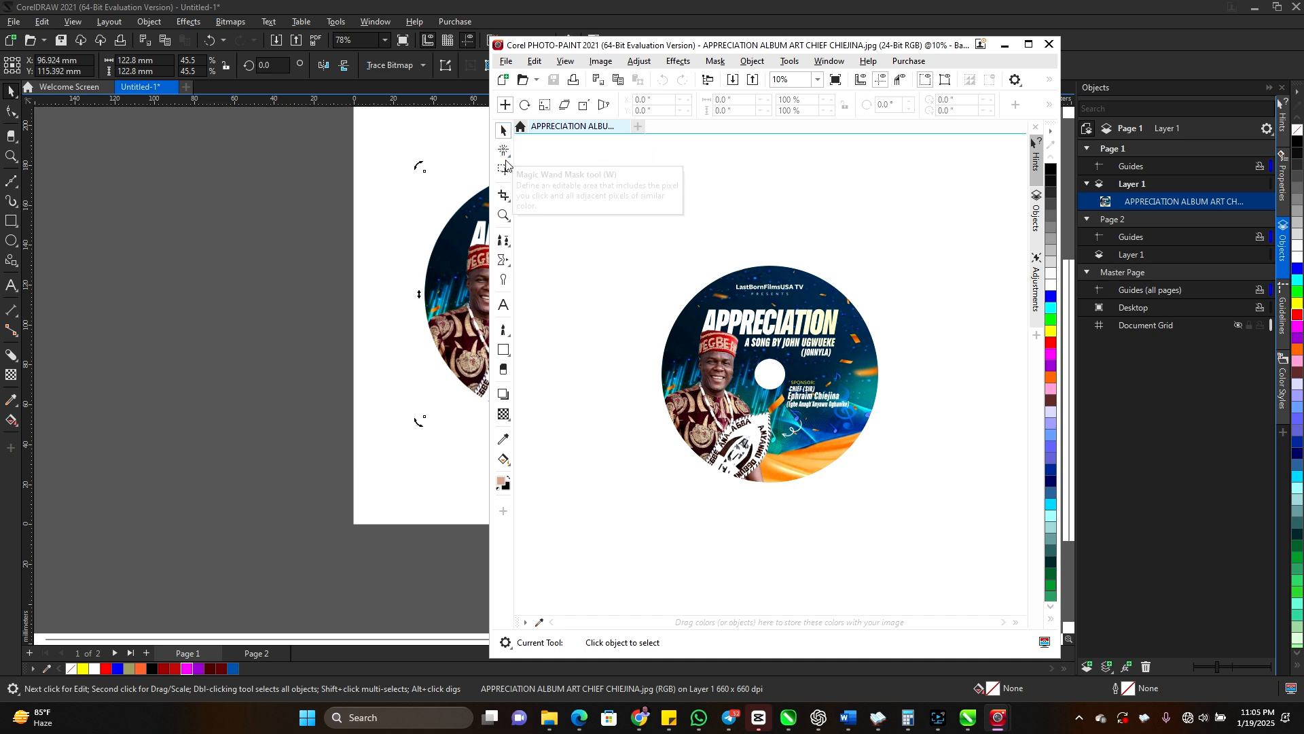
left_click(510, 159)
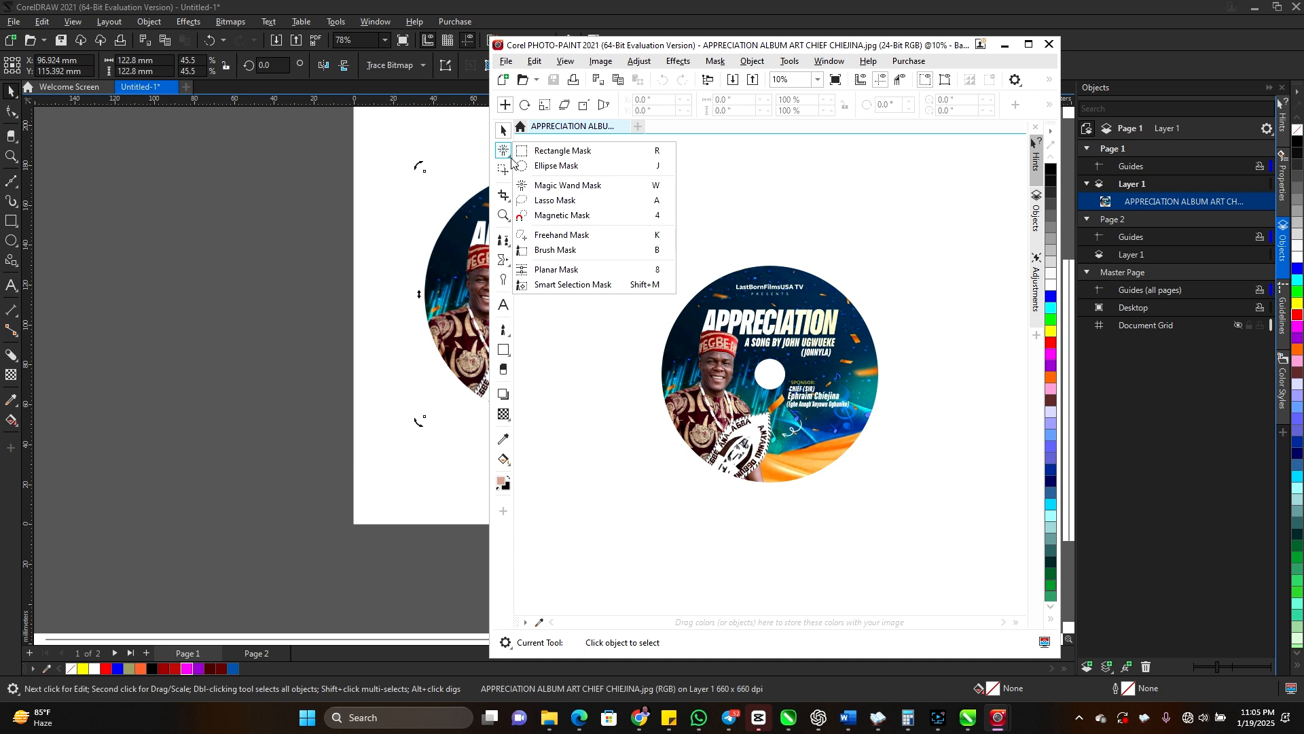
left_click(510, 159)
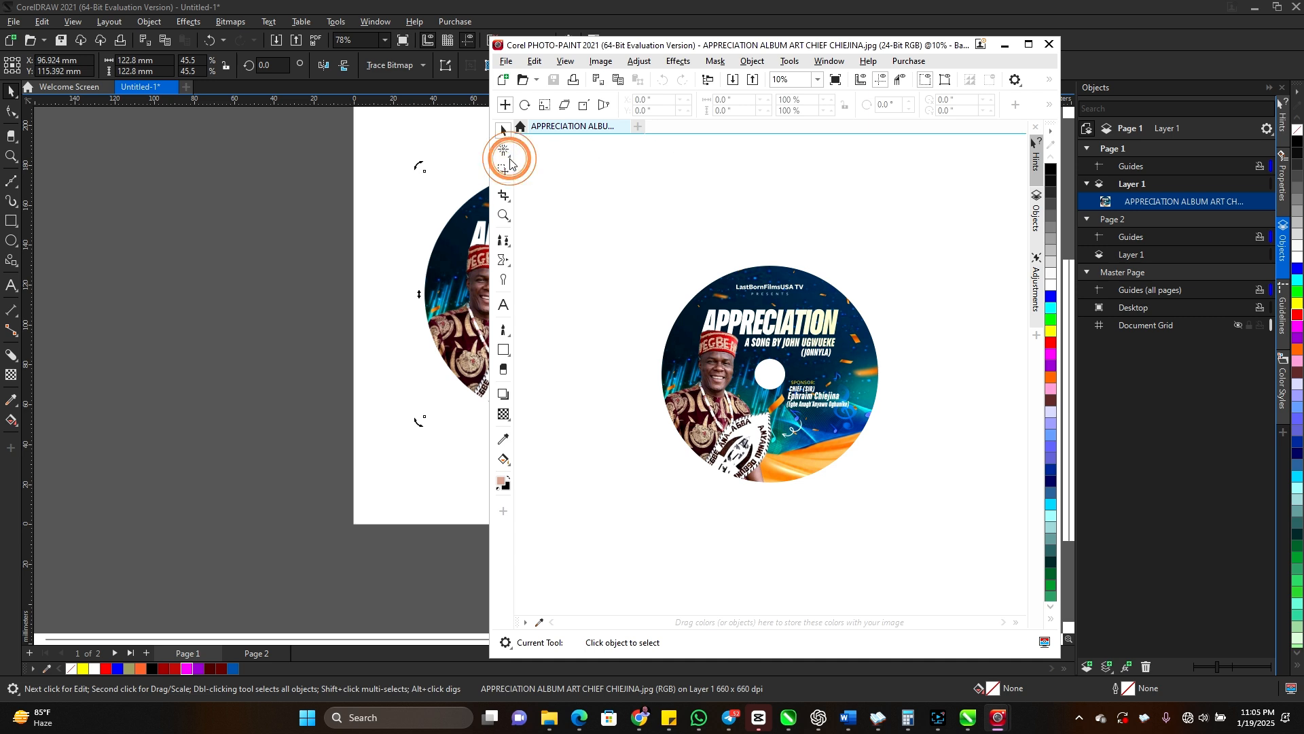
left_click(509, 159)
left_click(511, 198)
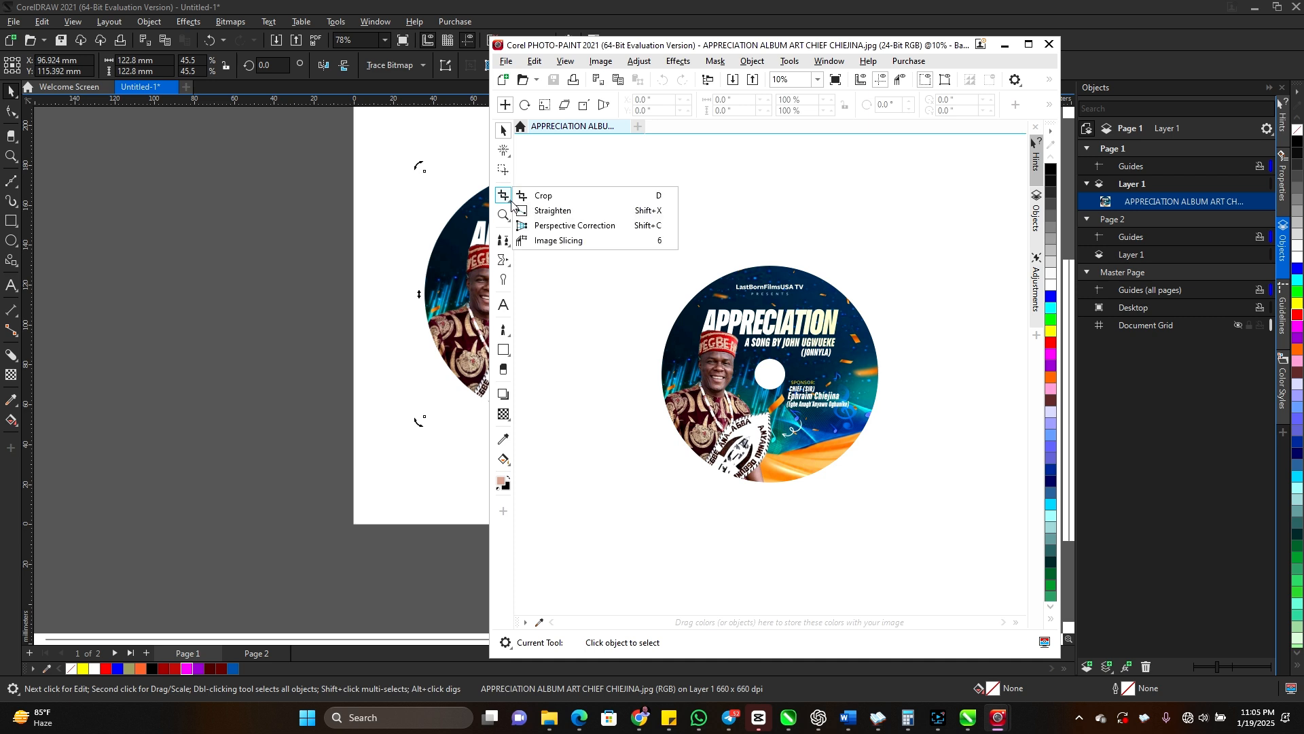
left_click(512, 199)
left_click(511, 202)
left_click(509, 219)
left_click(509, 220)
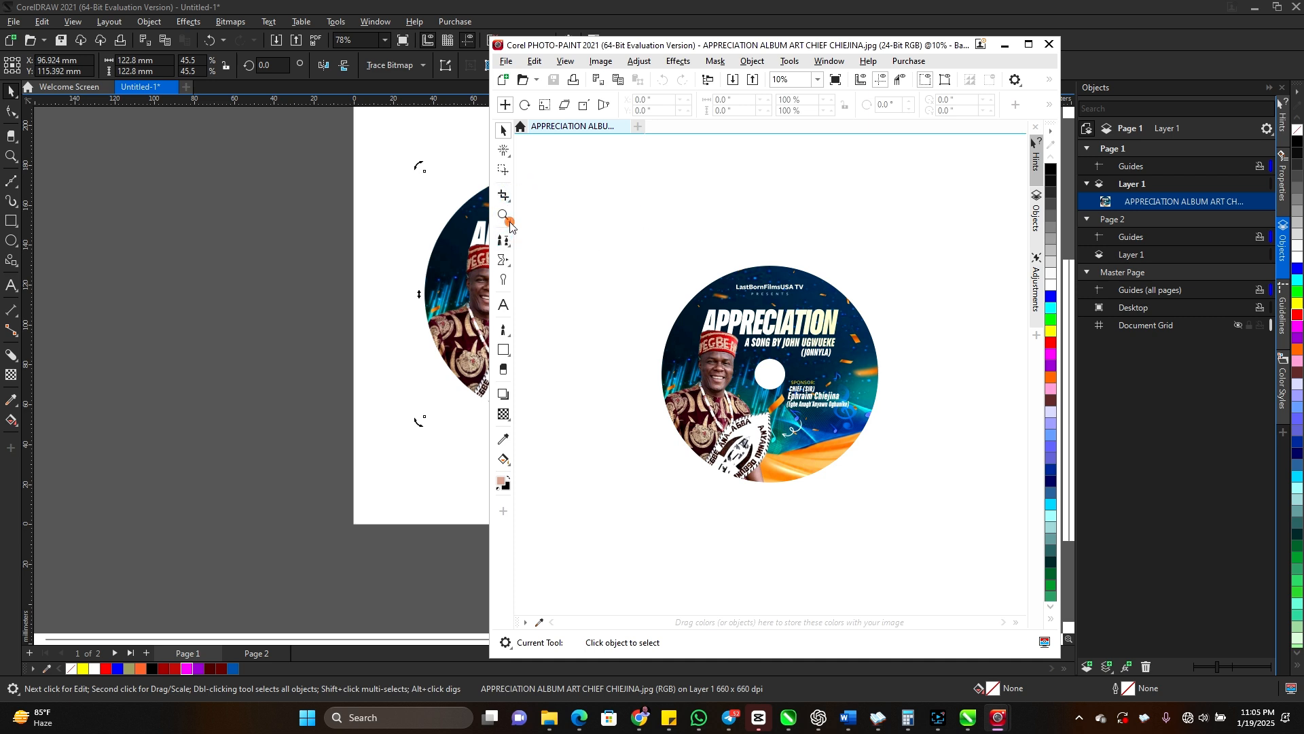
Try to mask the white background around the disc with the Magic Wand Mask tool.
left_click(511, 168)
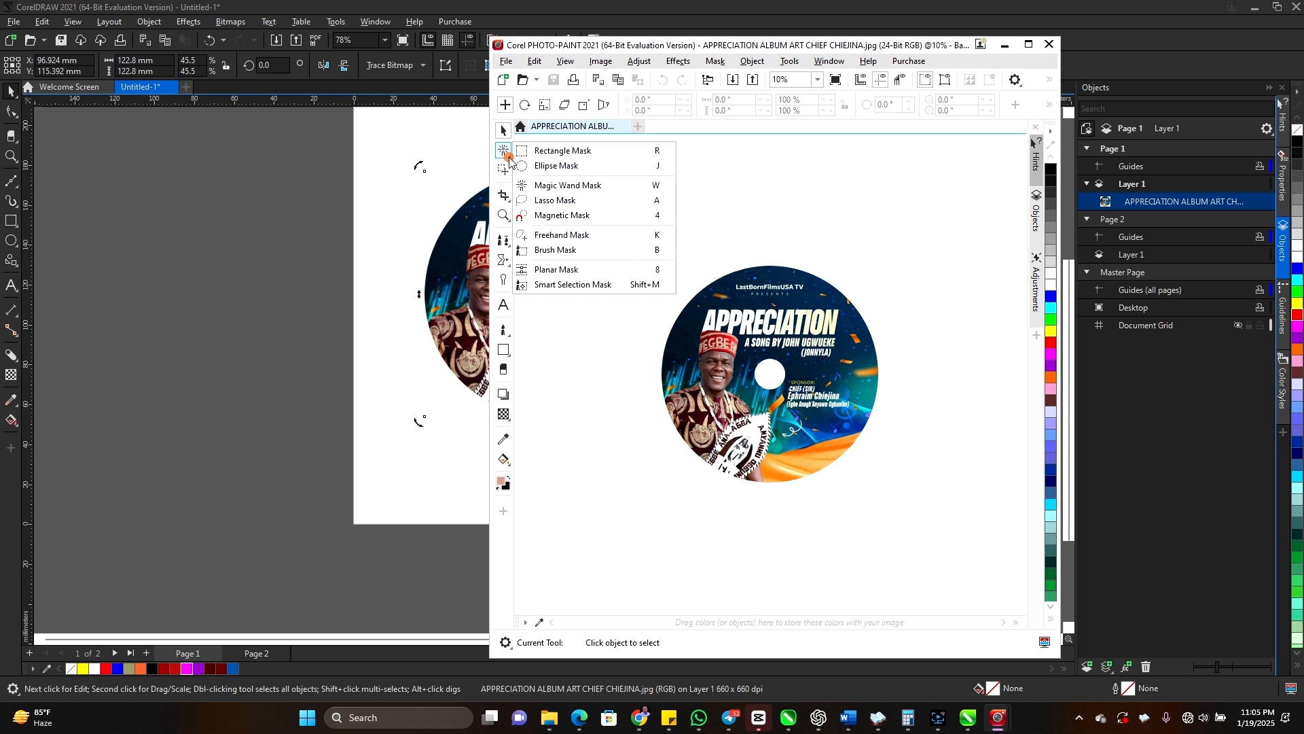
left_click(591, 188)
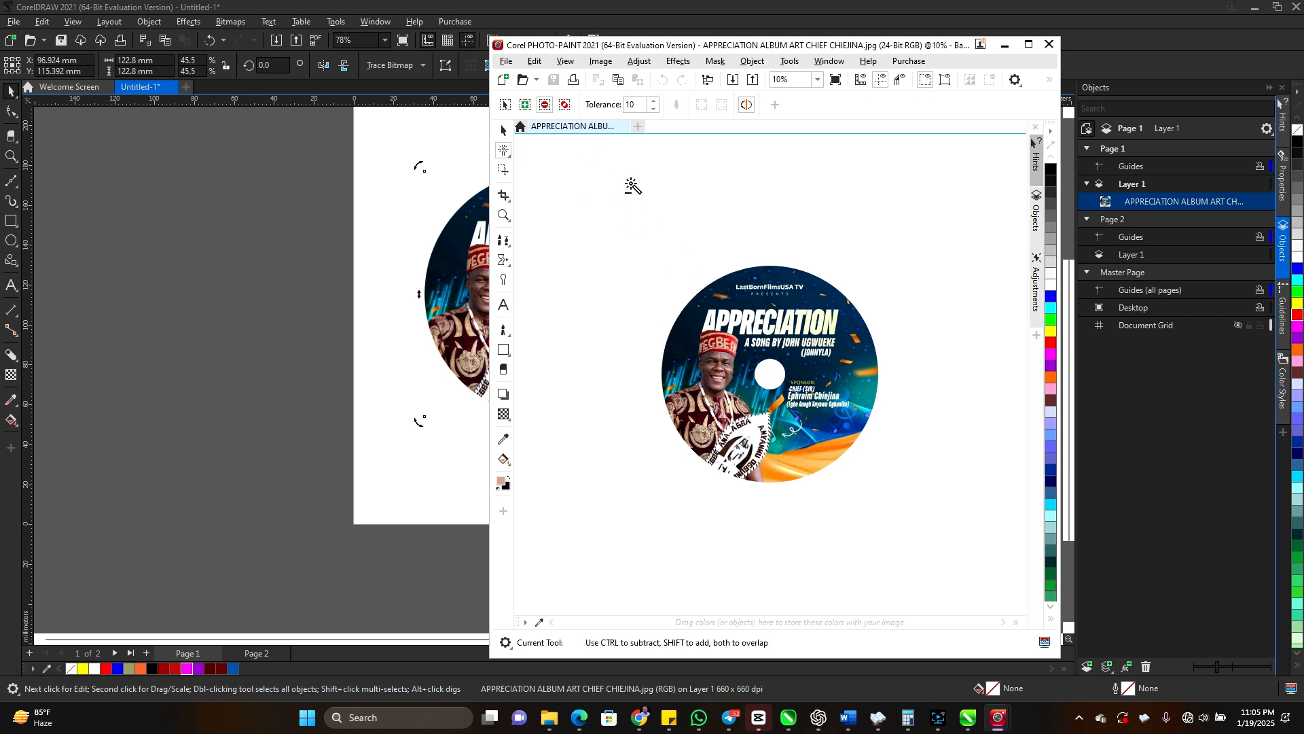
left_click(545, 105)
left_click(525, 105)
scroll(803, 360, "up", 2)
scroll(804, 360, "down", 2)
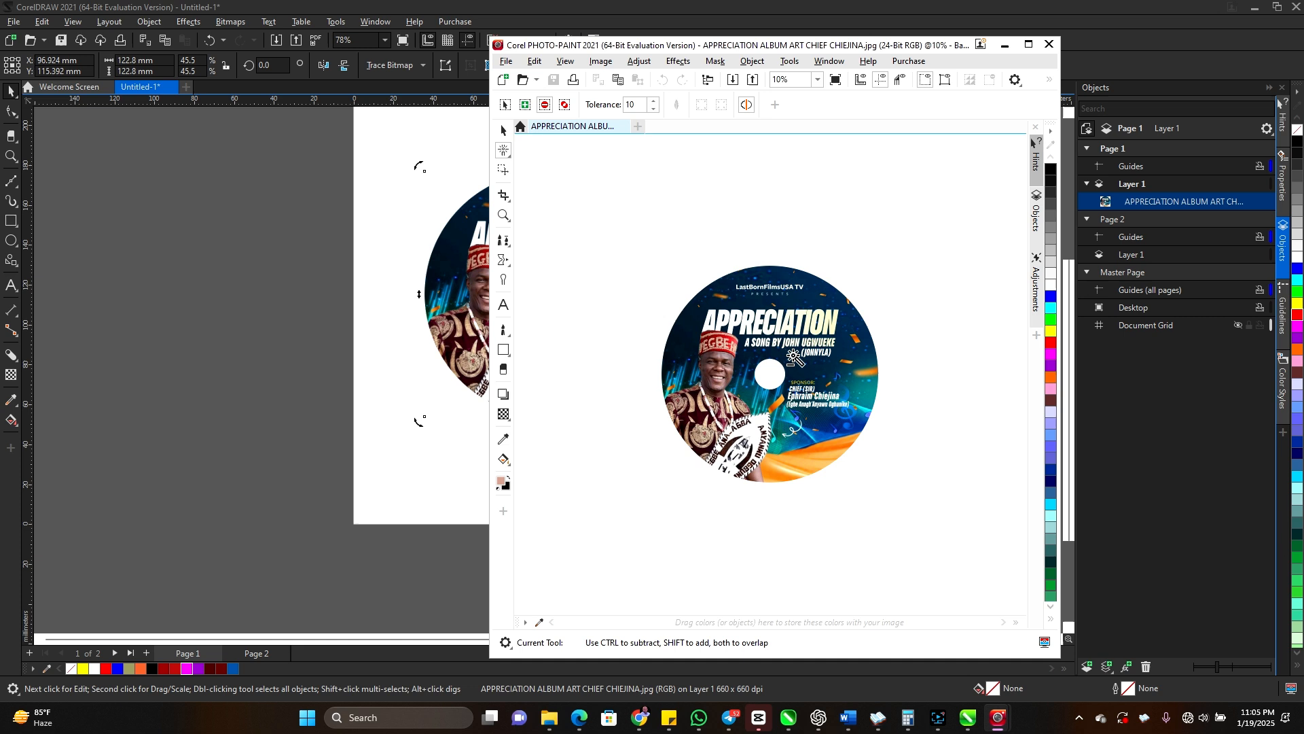
left_click(692, 286)
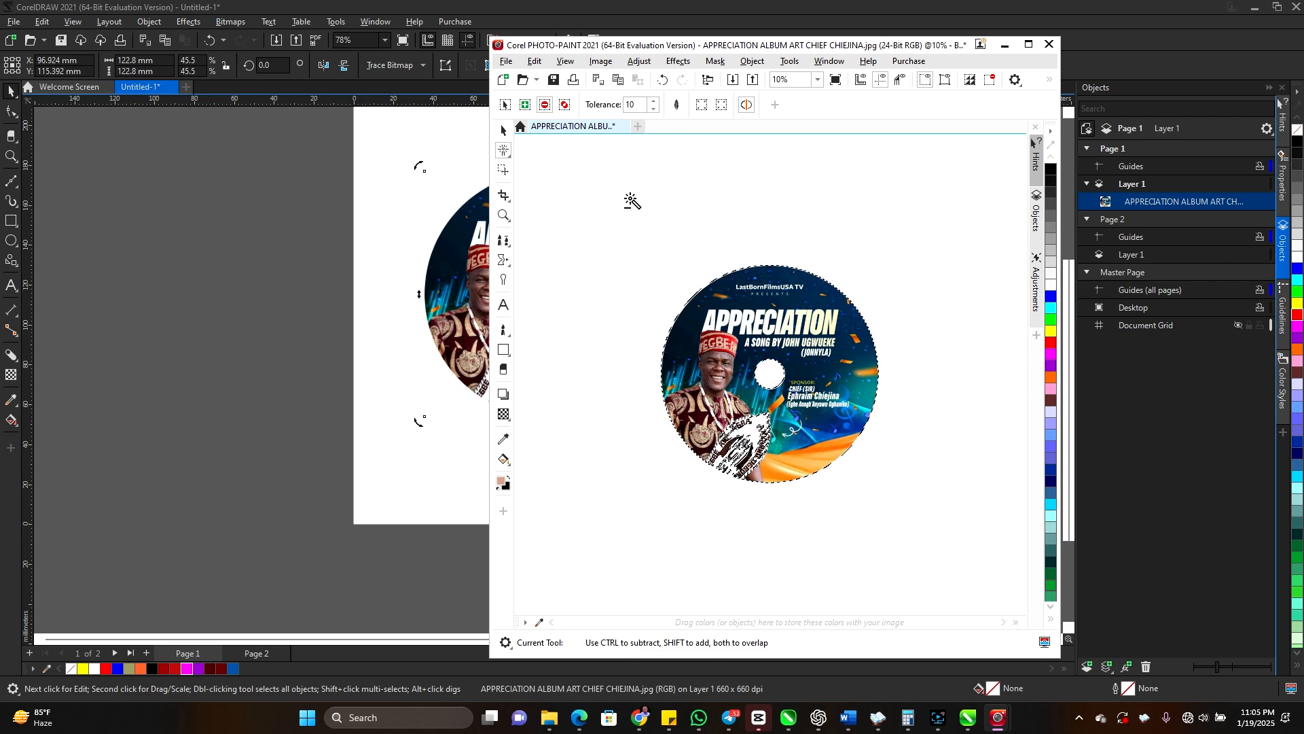
Try the Custom Art Brush at the disc's edge beside the white shield, keeping the mask active.
scroll(748, 511, "up", 6)
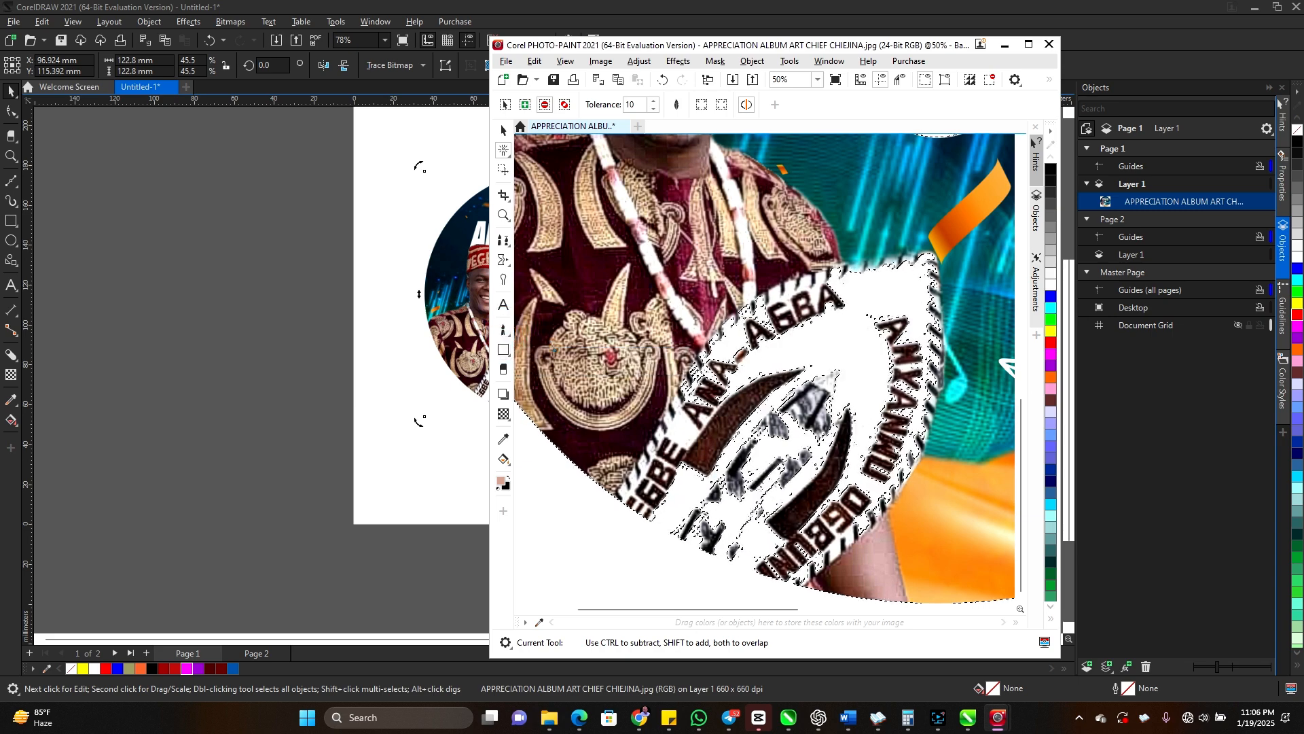
left_click(504, 331)
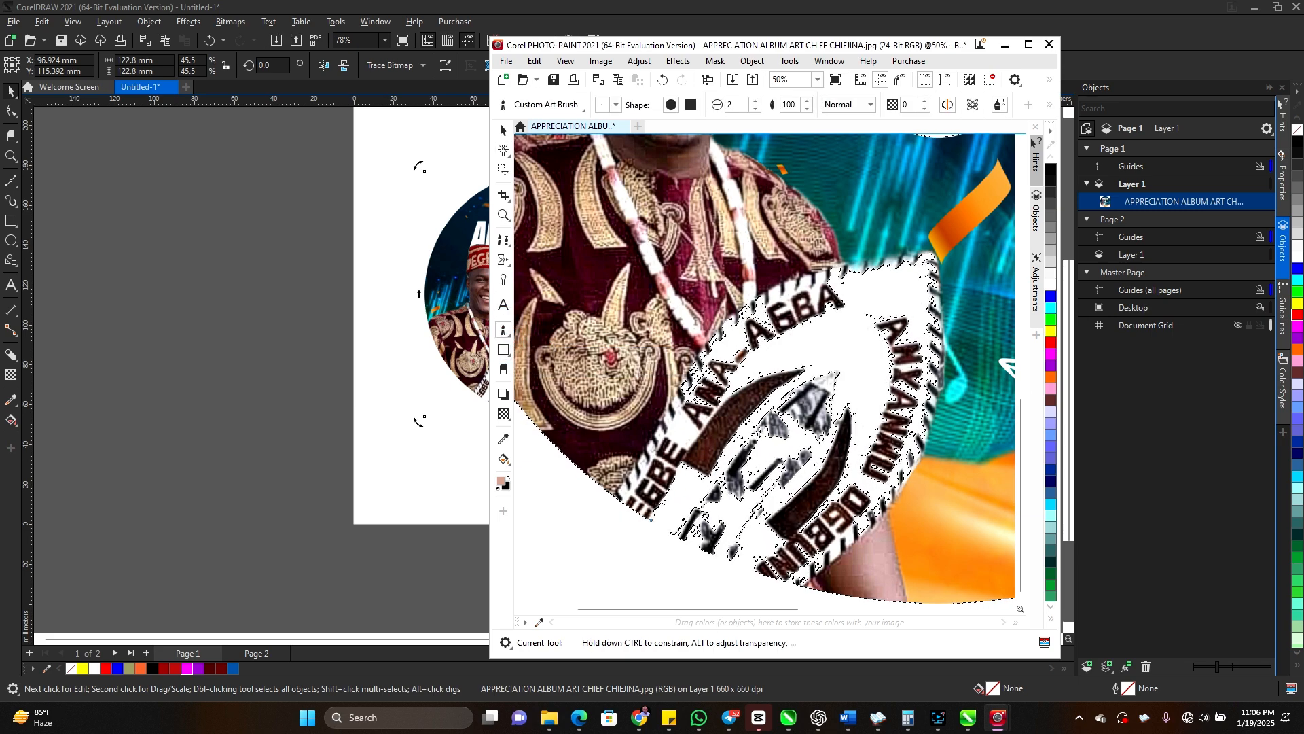
left_click(672, 529)
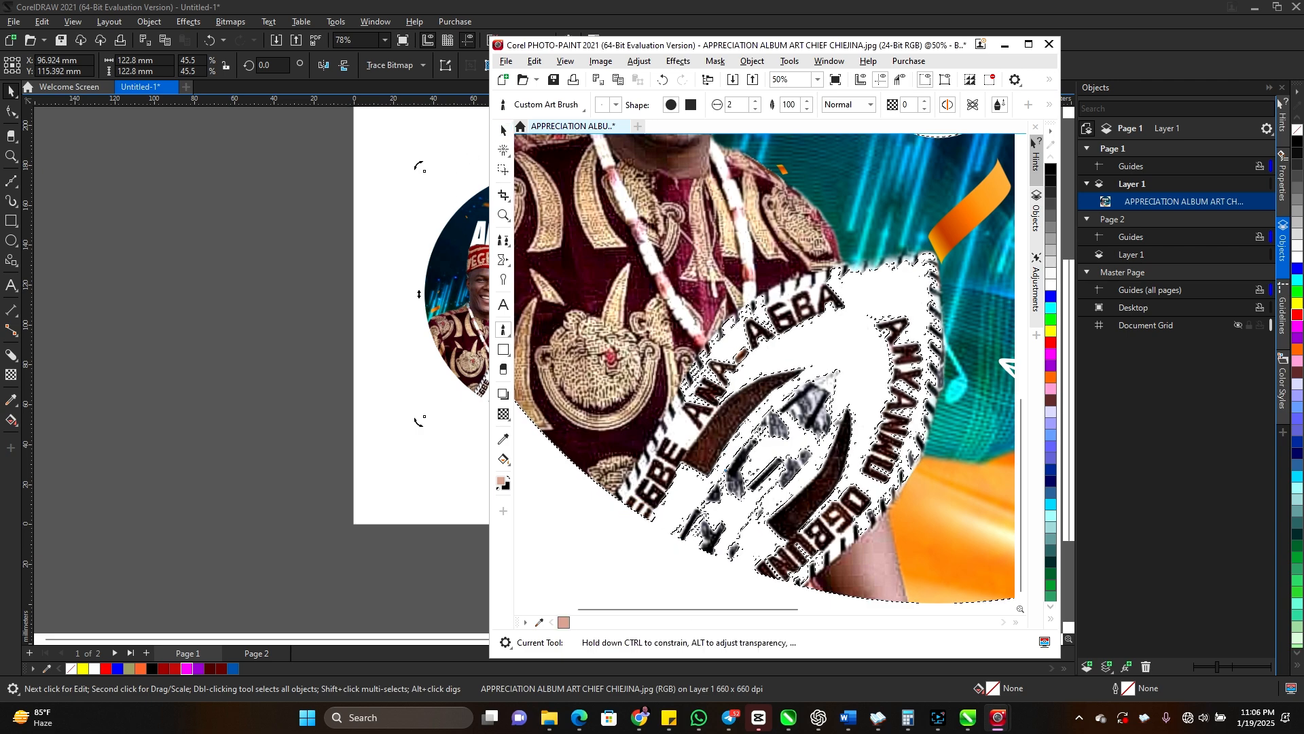
scroll(620, 389, "down", 3)
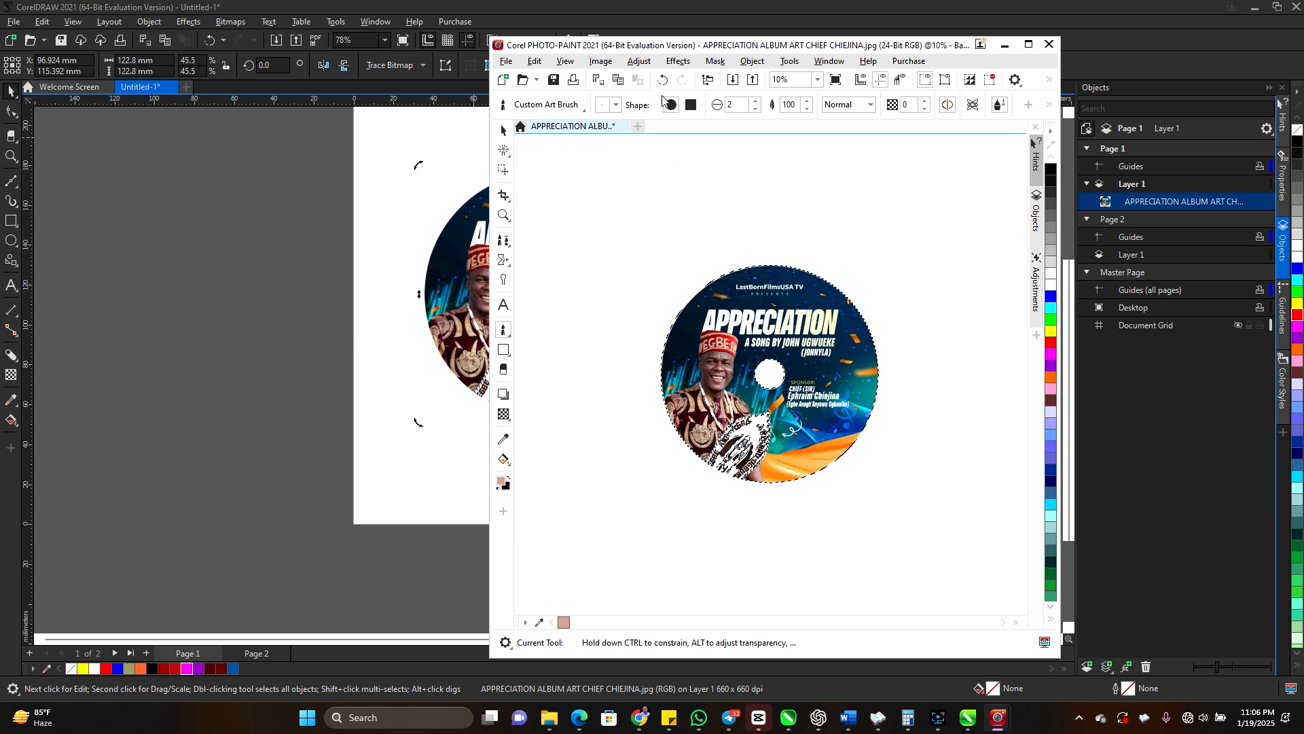
Undo the recent edits back to before the Magic Wand mask on the white background.
left_click(664, 84)
left_click(663, 81)
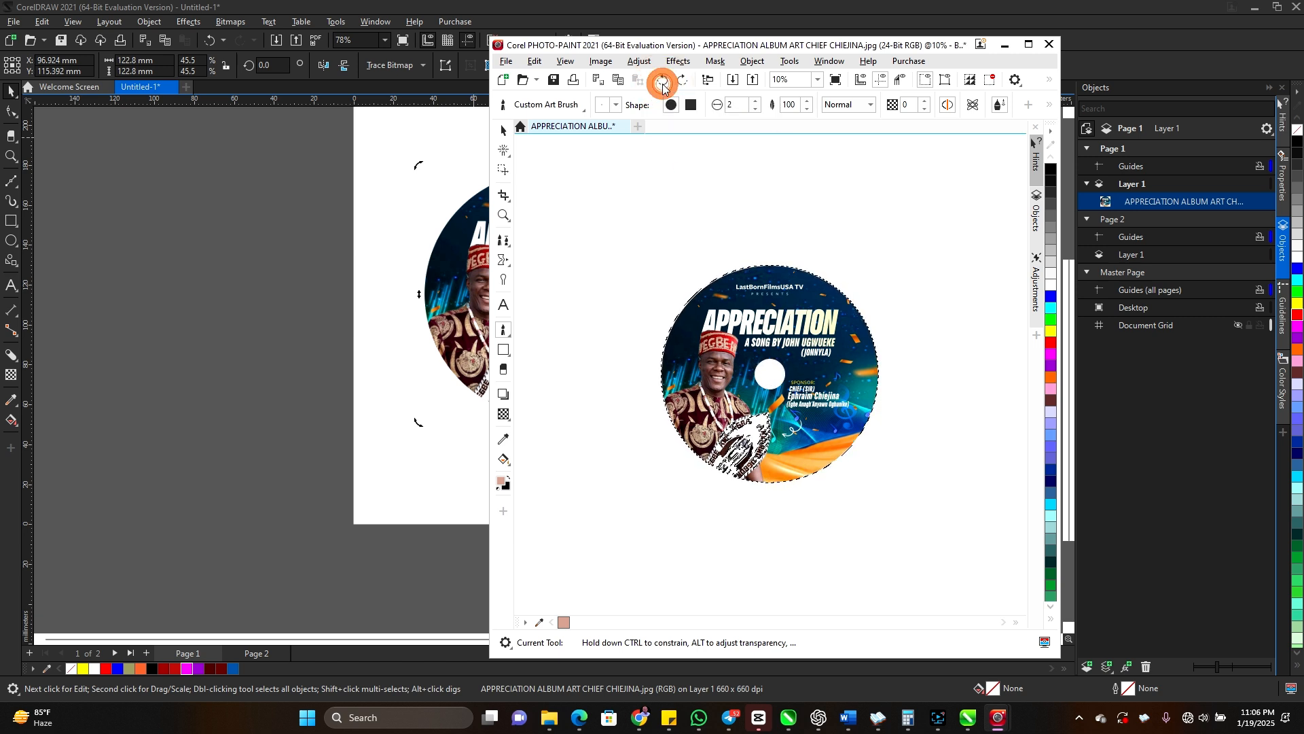
left_click(663, 82)
left_click(663, 83)
left_click(663, 83)
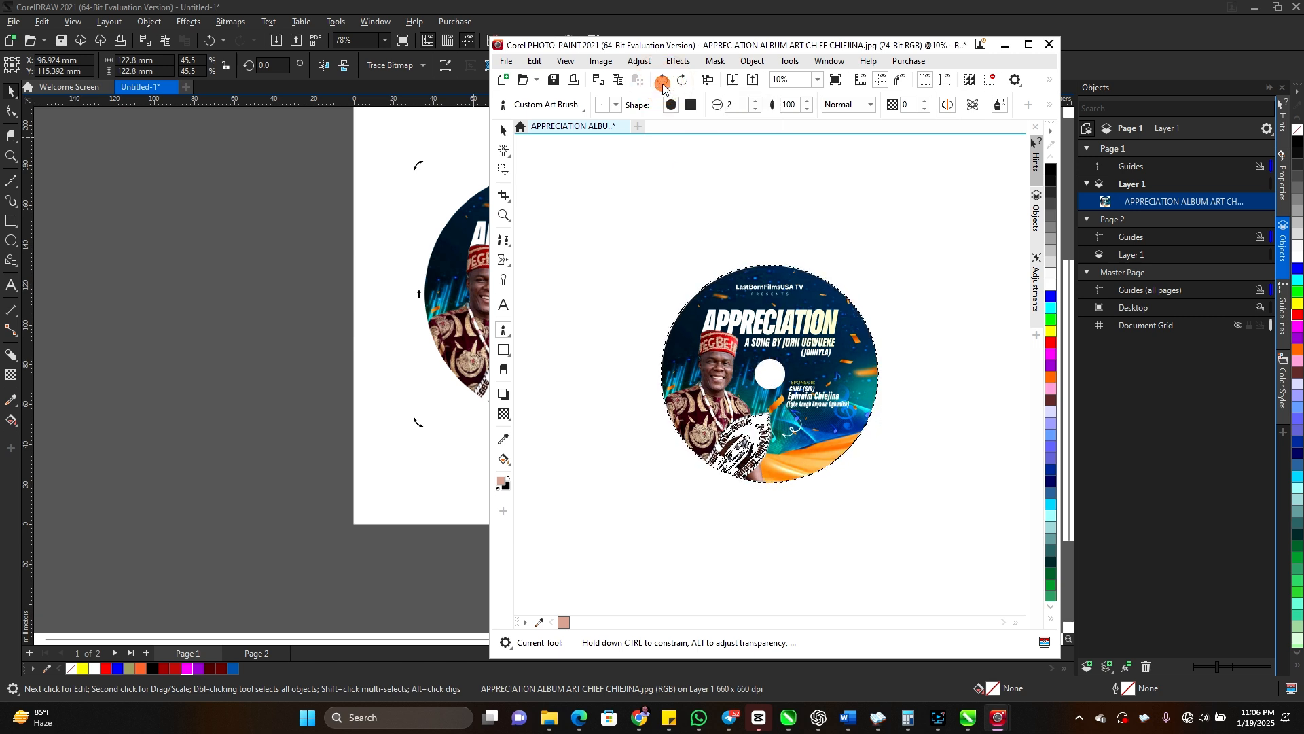
left_click(663, 83)
left_click(663, 83)
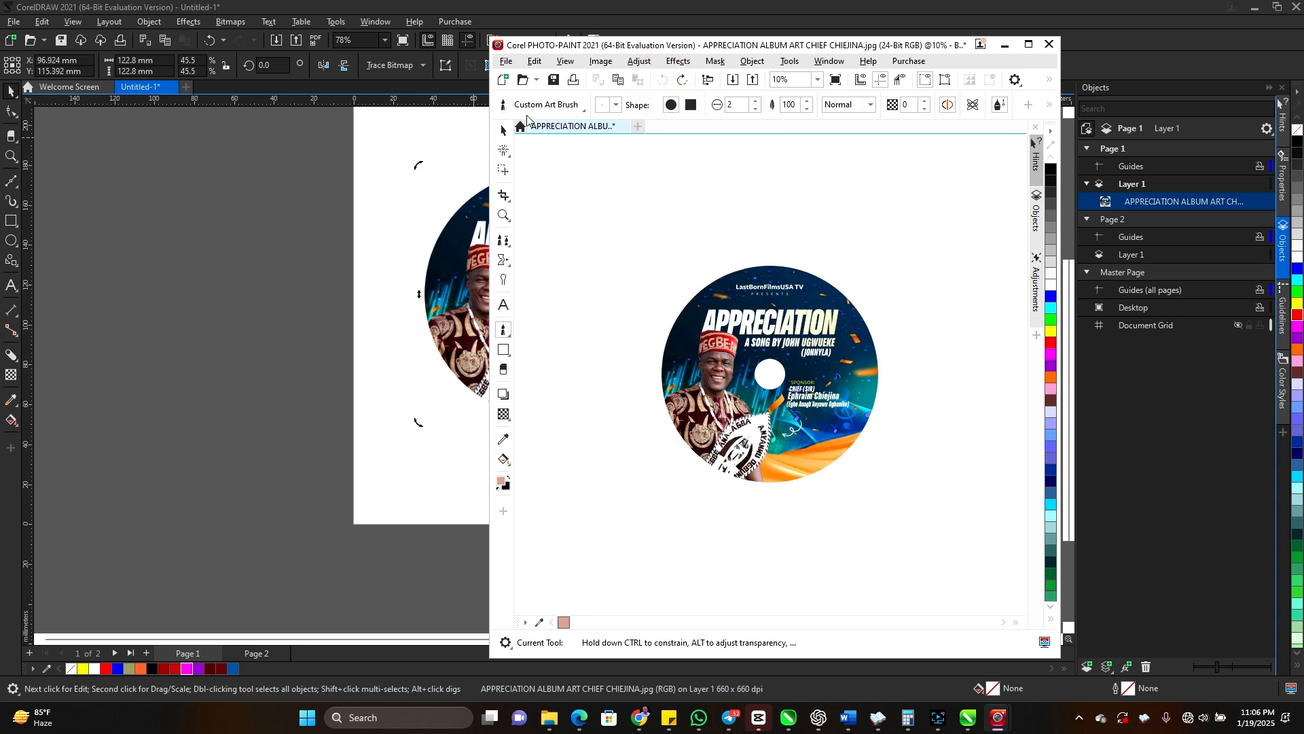
Paint a line along the disc's edge where the white shield meets the white background, using a Custom Art Brush of size 10.
left_click(503, 130)
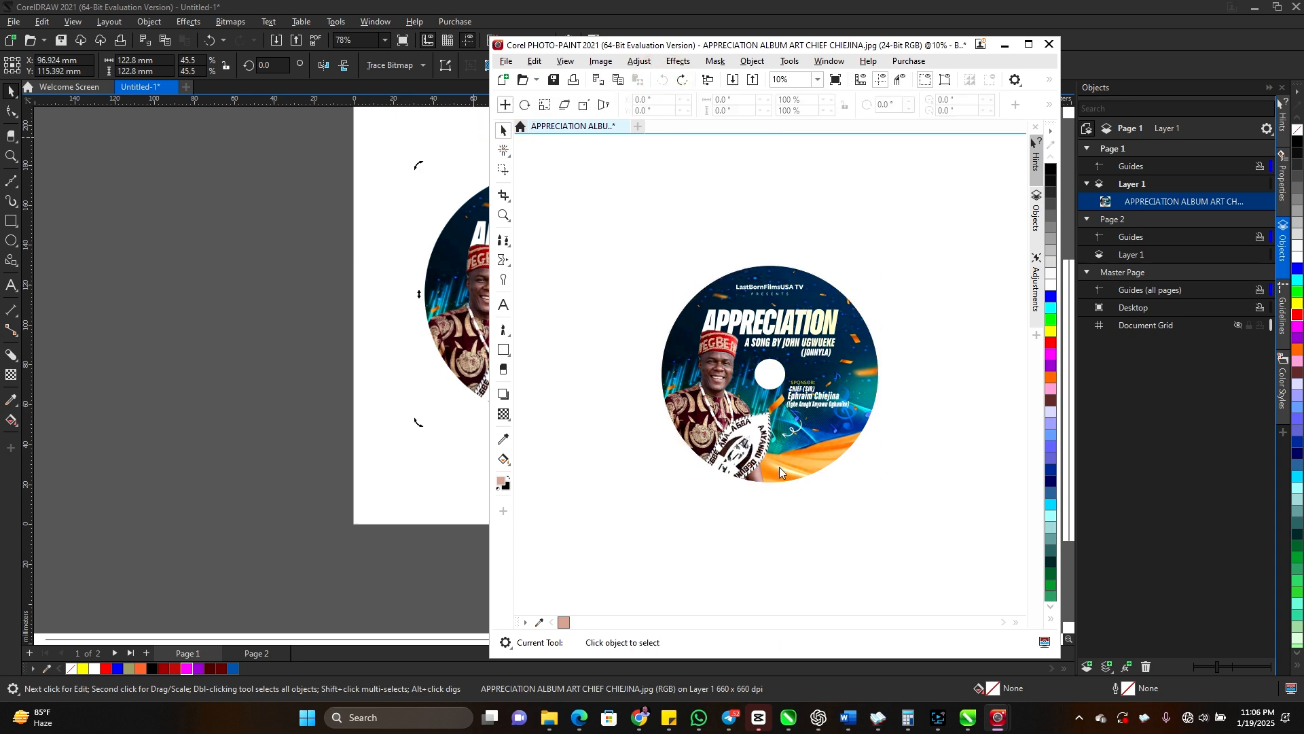
scroll(781, 407, "up", 3)
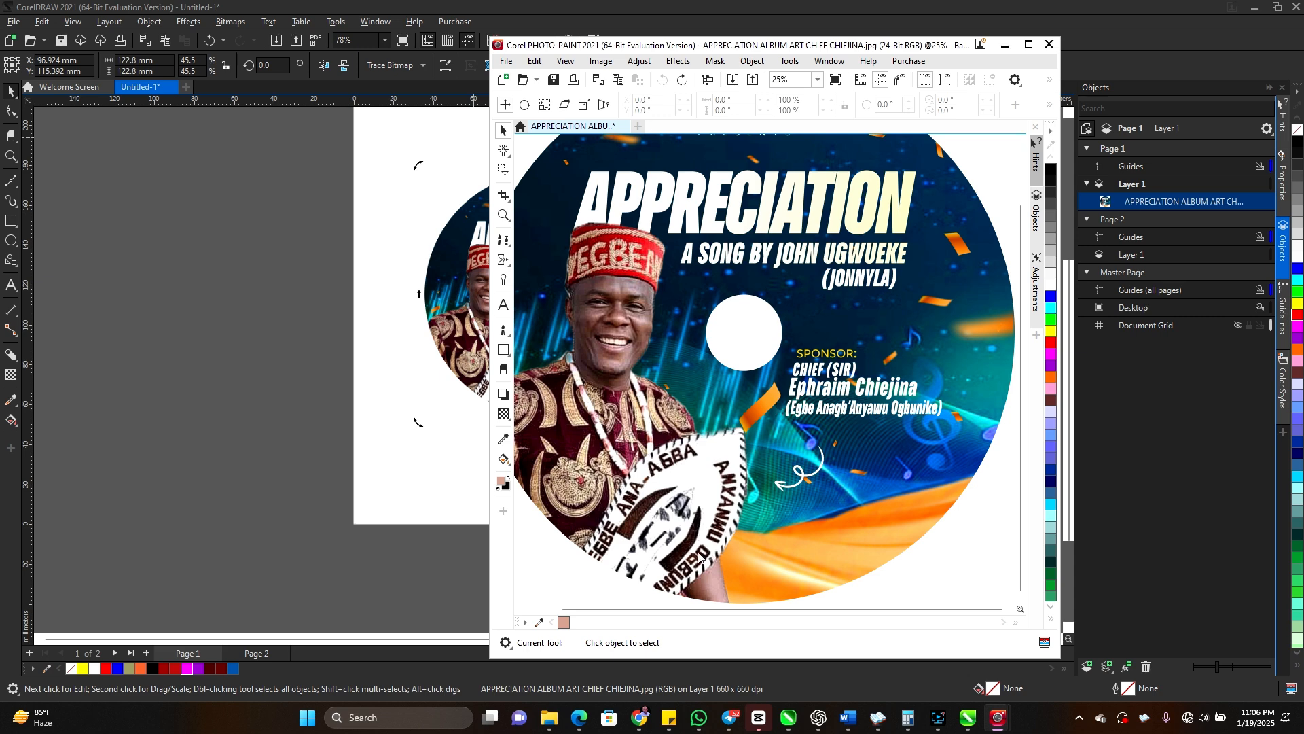
scroll(636, 597, "up", 1)
scroll(706, 598, "up", 1)
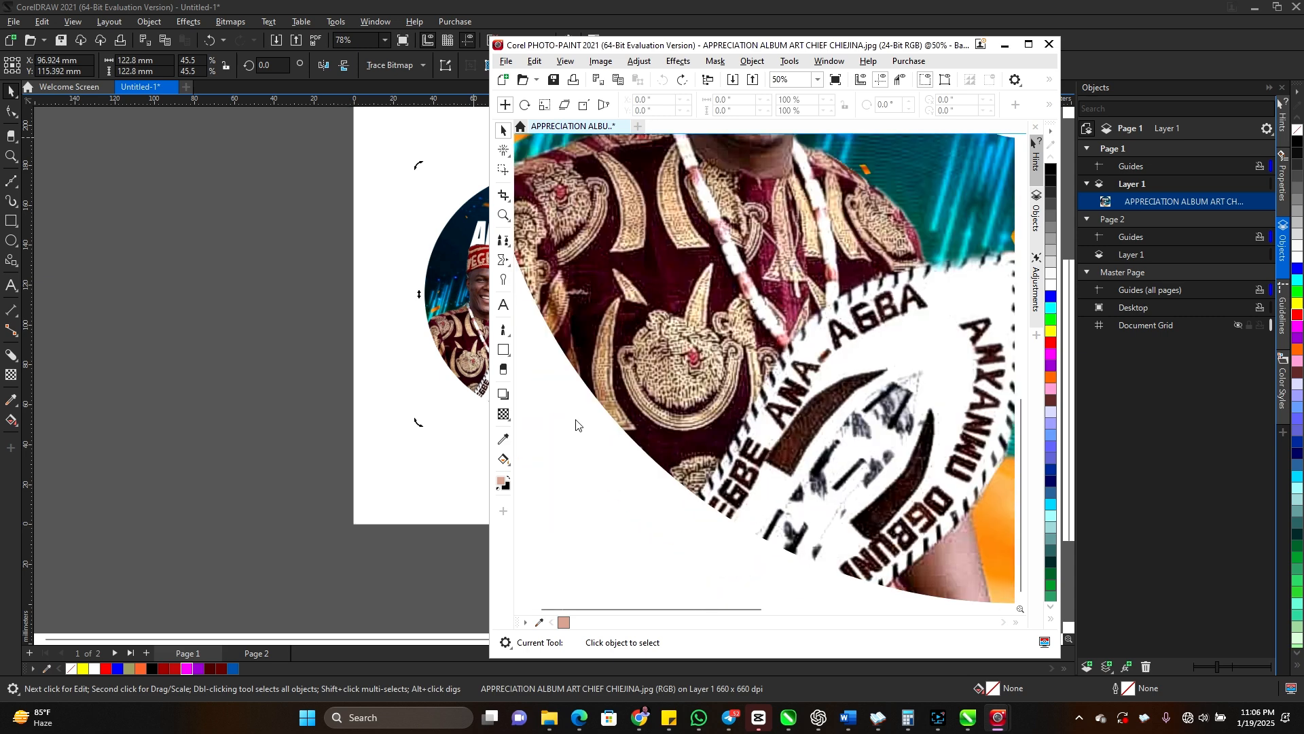
left_click(503, 330)
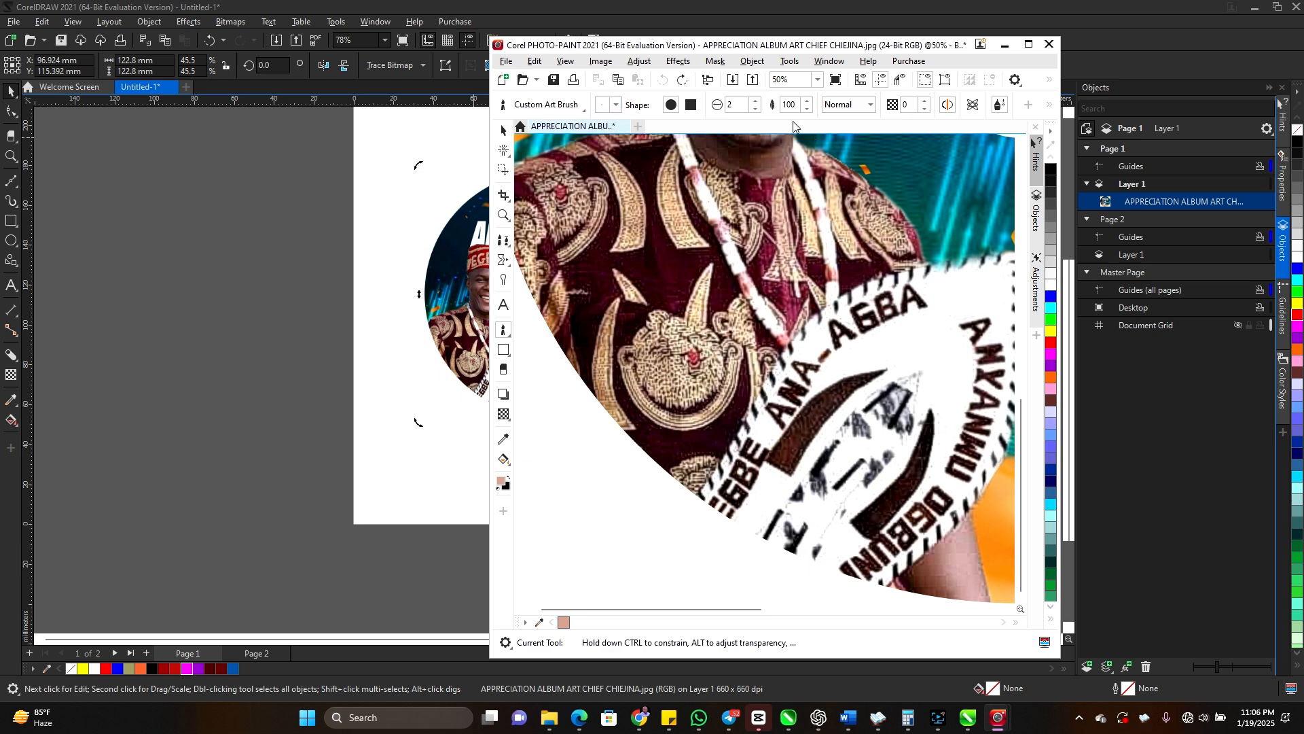
left_click(755, 101)
left_click(755, 101)
left_click(755, 101)
left_click(755, 101)
left_click(754, 101)
left_click(755, 100)
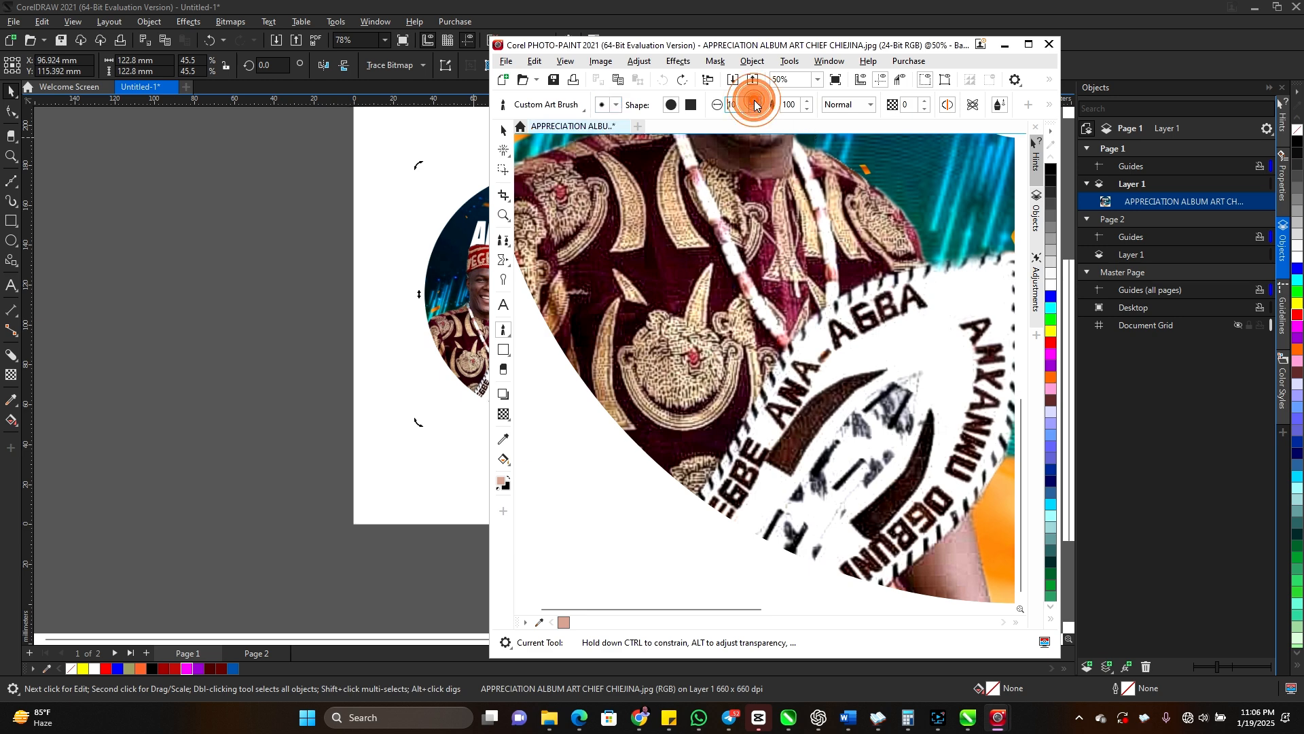
left_click(754, 101)
left_click(755, 100)
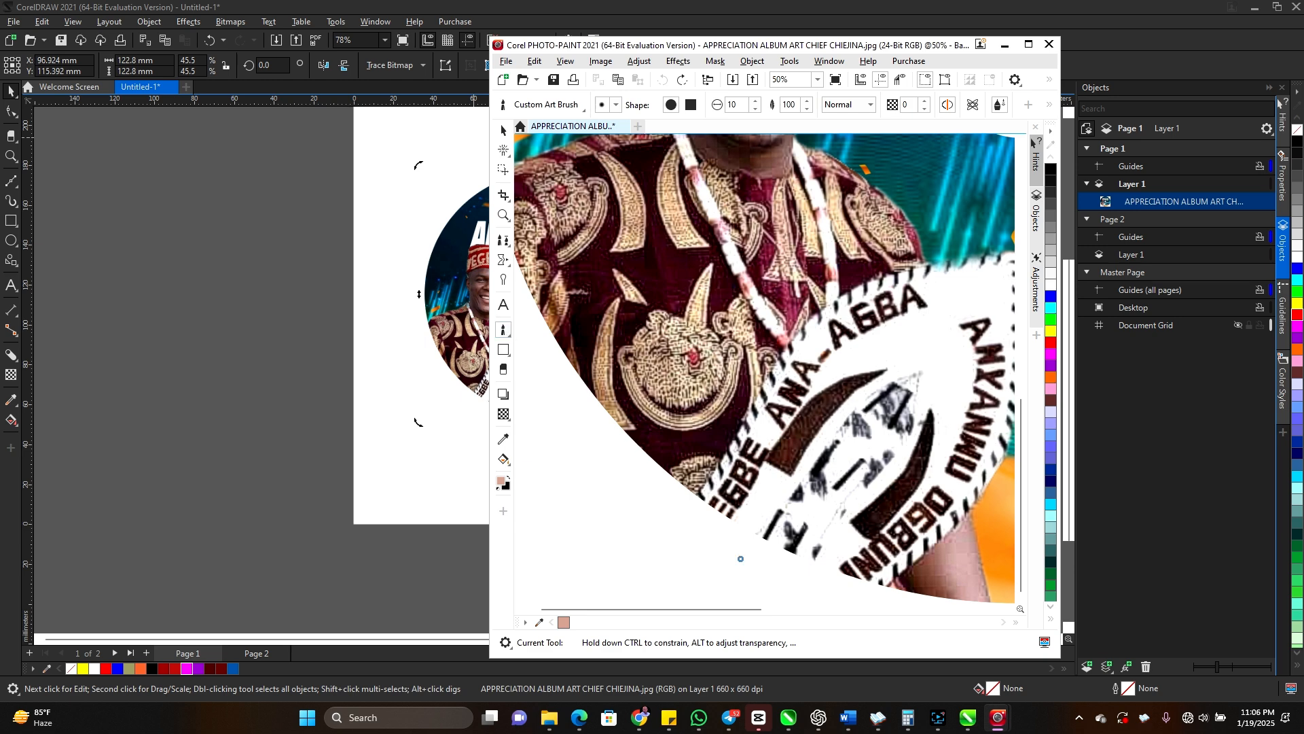
left_click_drag(732, 518, 817, 561)
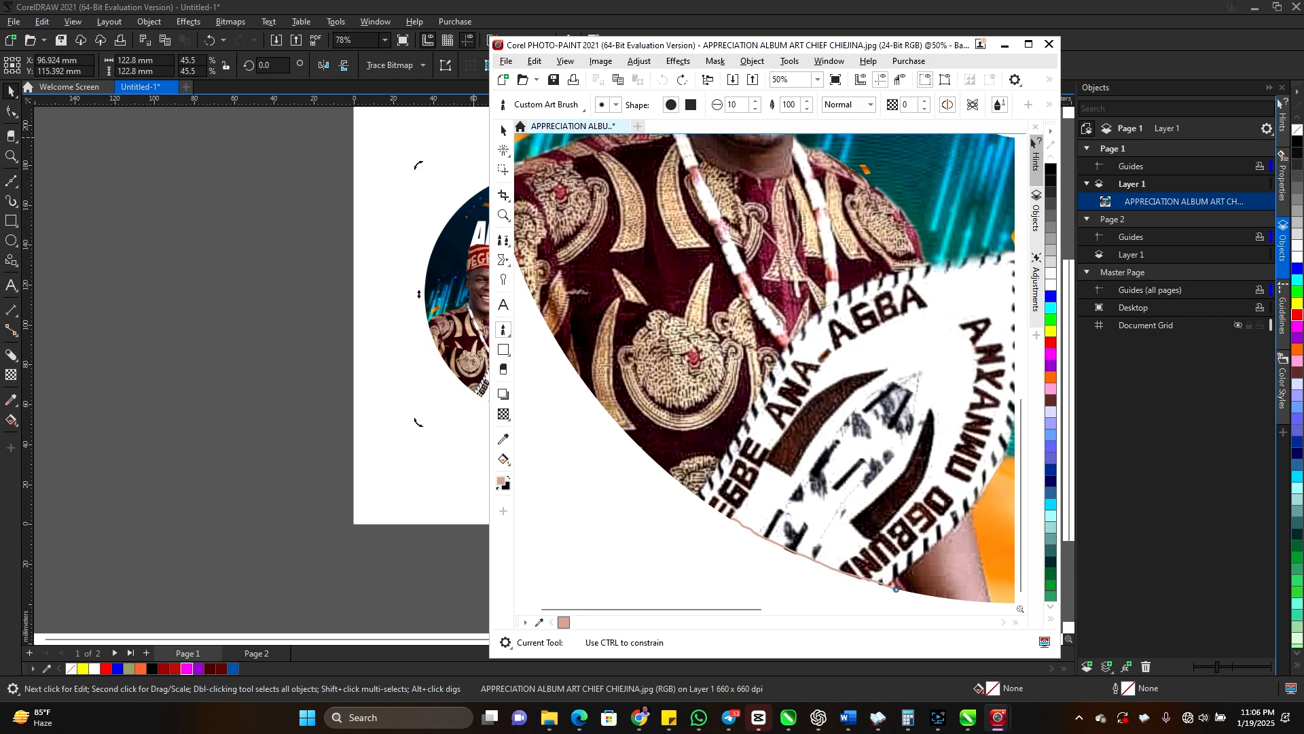
Complete the Custom Art Brush line along the disc's edge at the outer ends of the white shield.
left_click_drag(896, 589, 896, 589)
left_click_drag(698, 496, 740, 523)
scroll(740, 522, "down", 5)
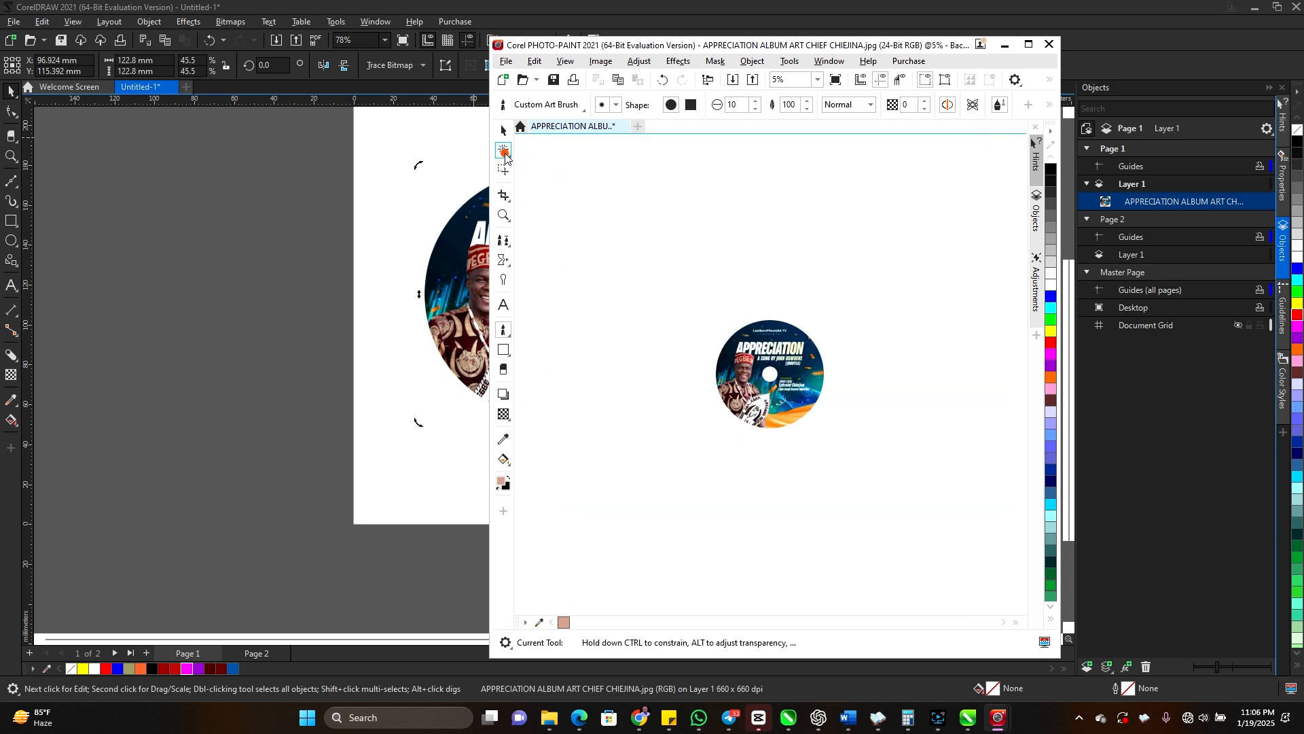
Mask the white background around the disc and its white centre hole with the Magic Wand Mask tool at tolerance 10.
left_click(503, 149)
scroll(732, 335, "up", 1)
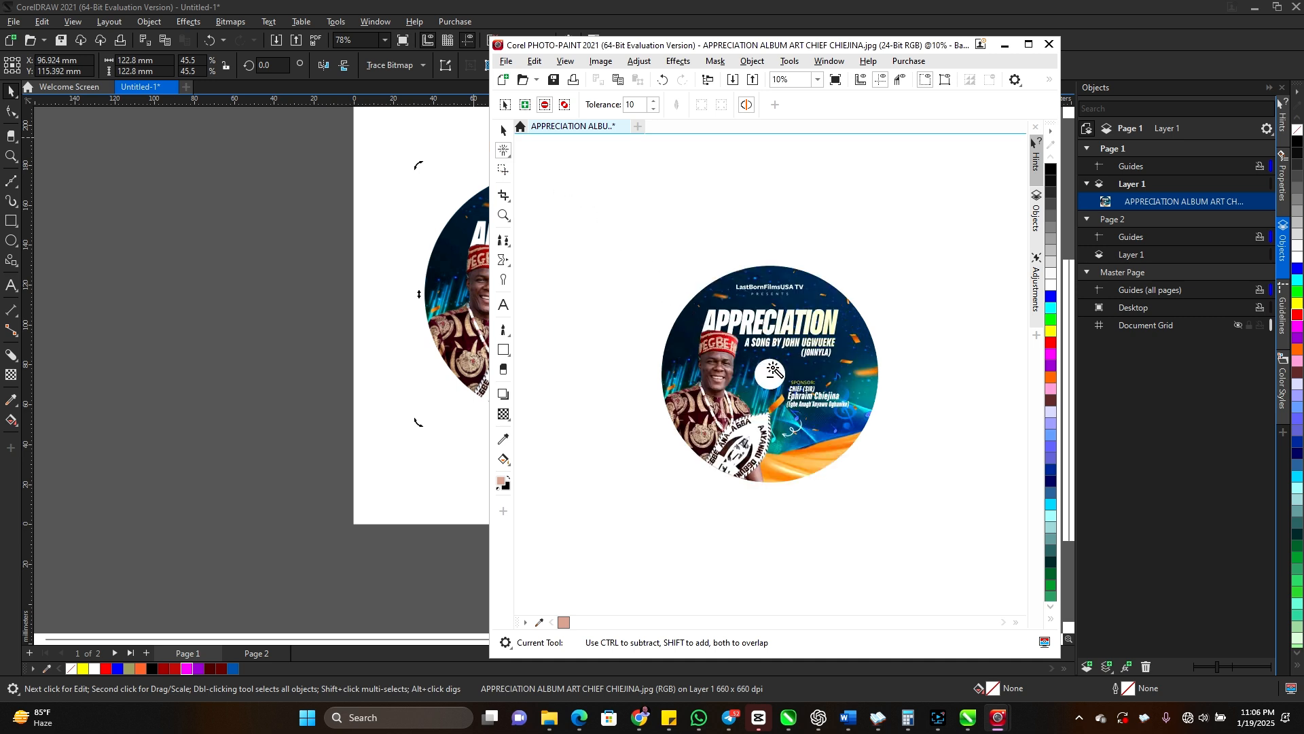
left_click(686, 285)
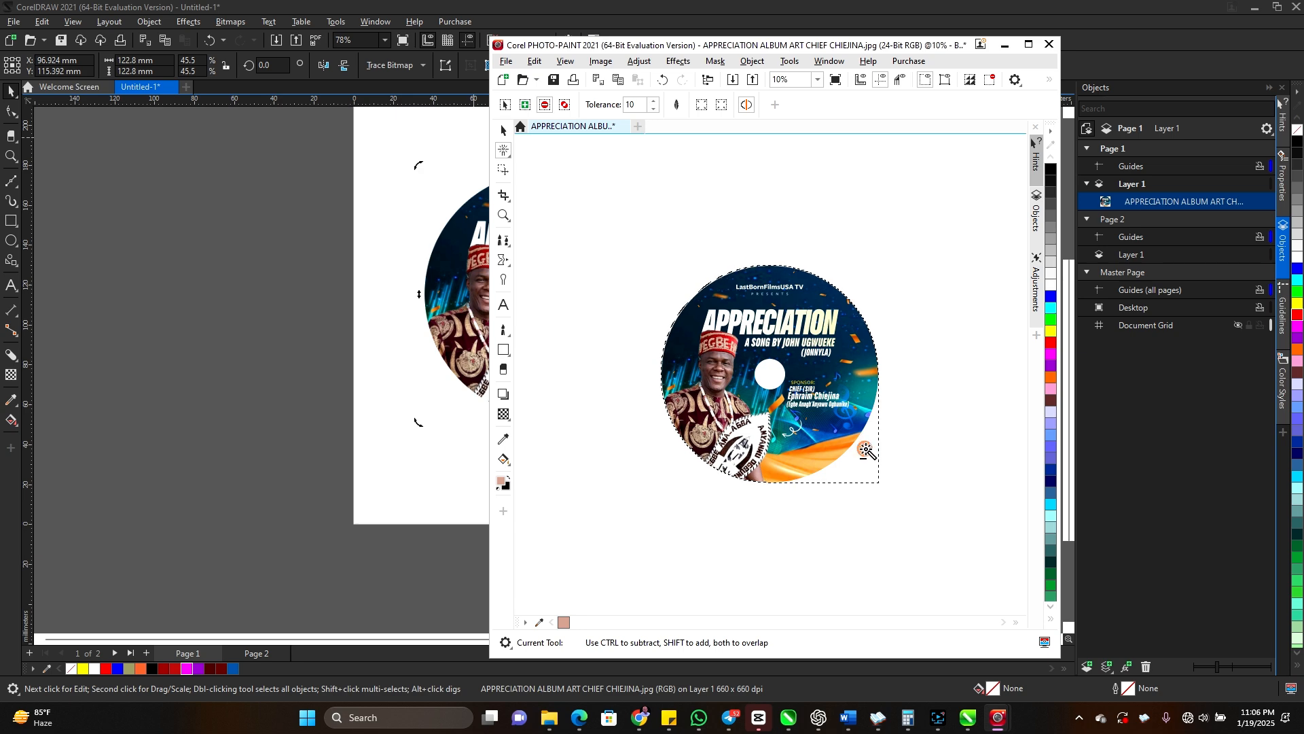
scroll(804, 424, "up", 2)
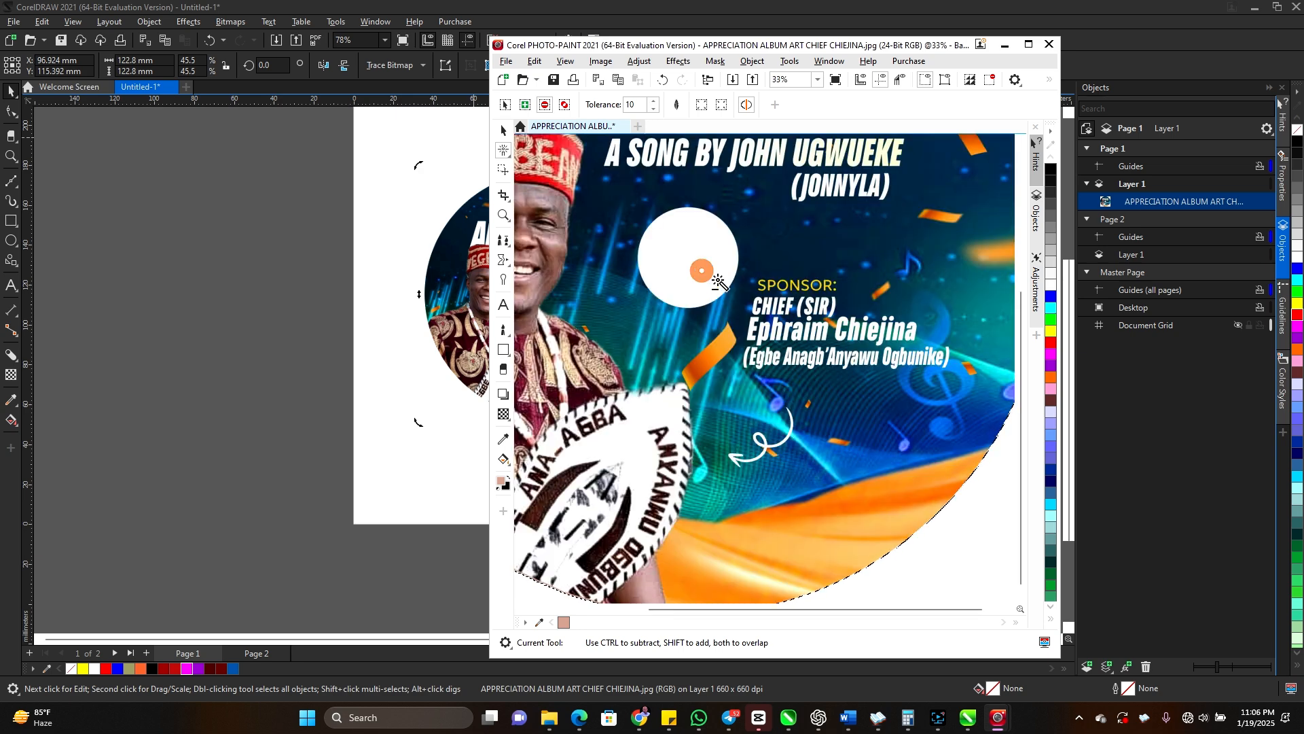
scroll(699, 271, "down", 2)
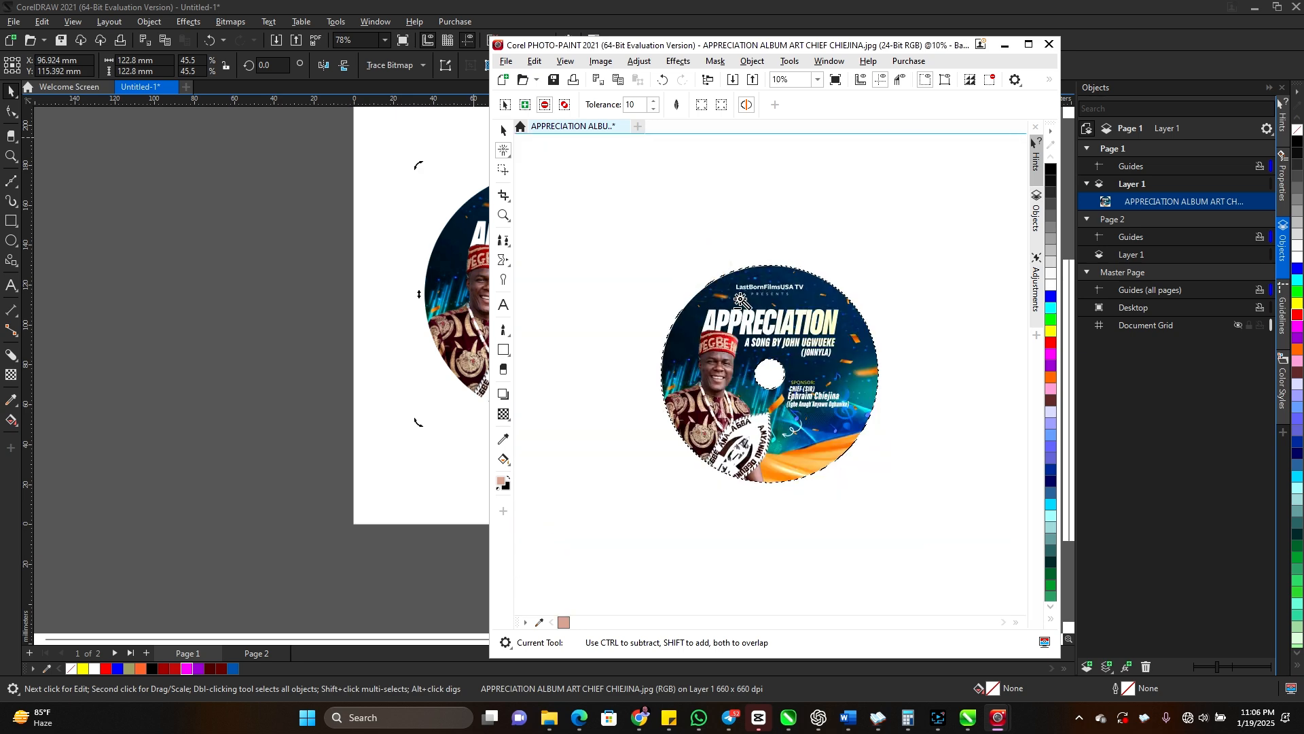
Close the masked image, saving the changes to the bitmap, and switch back to CorelDRAW.
left_click(625, 126)
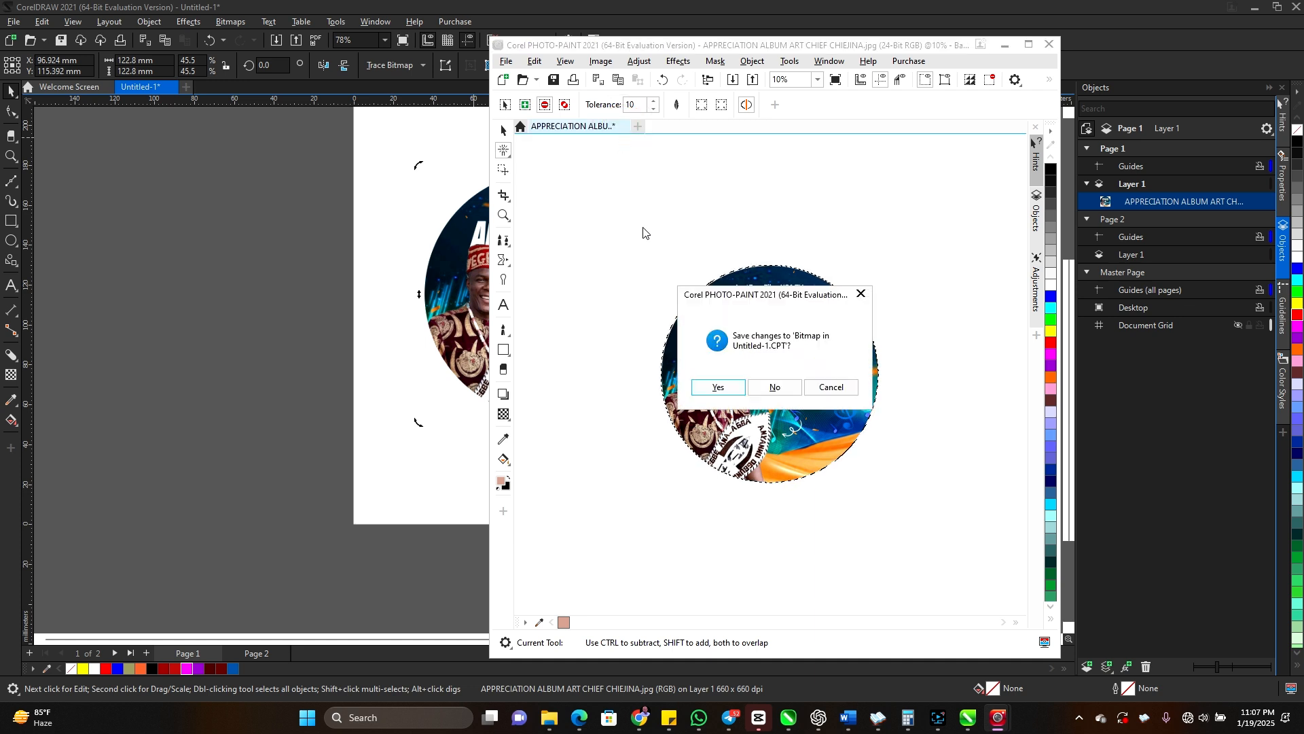
left_click(719, 387)
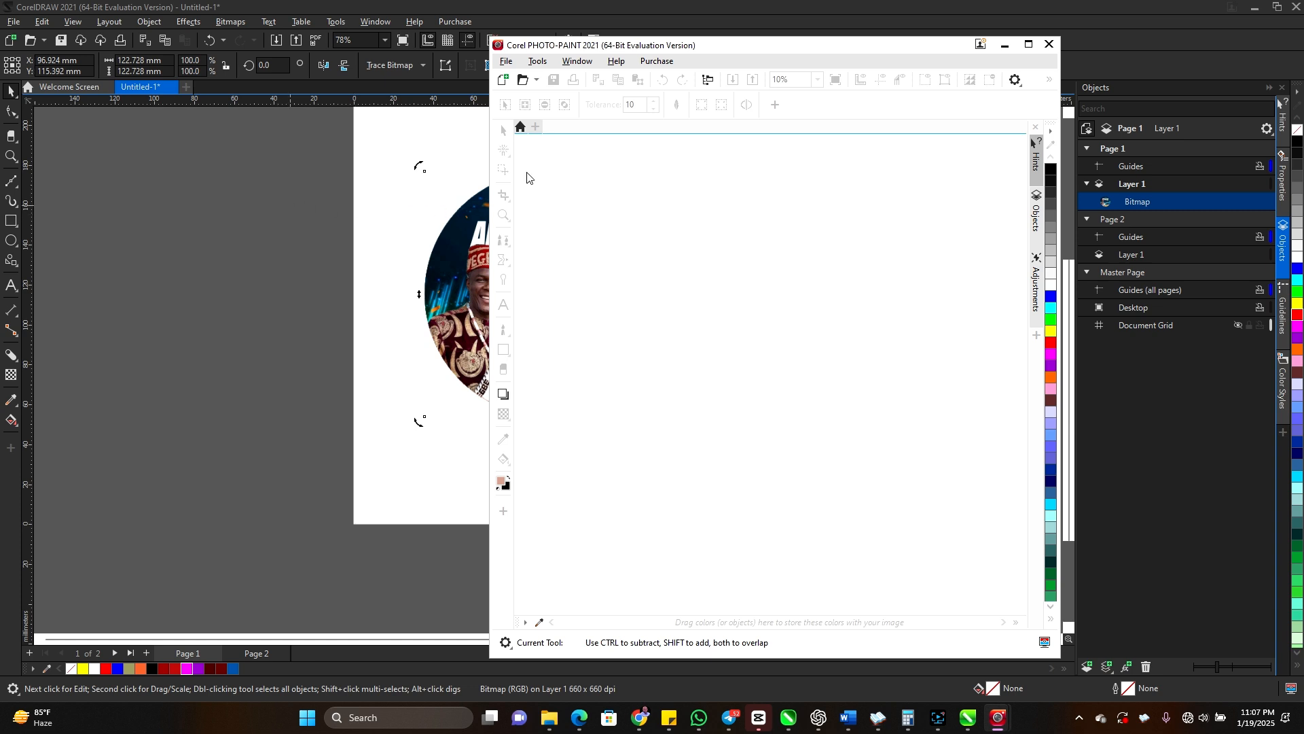
left_click(1004, 45)
Move the disc bitmap off the page onto the grey desktop beside it and scale it down to about 76 mm wide.
mouse_move(595, 297)
left_mouse_down()
mouse_move(734, 352)
mouse_move(822, 342)
mouse_move(865, 357)
left_mouse_up()
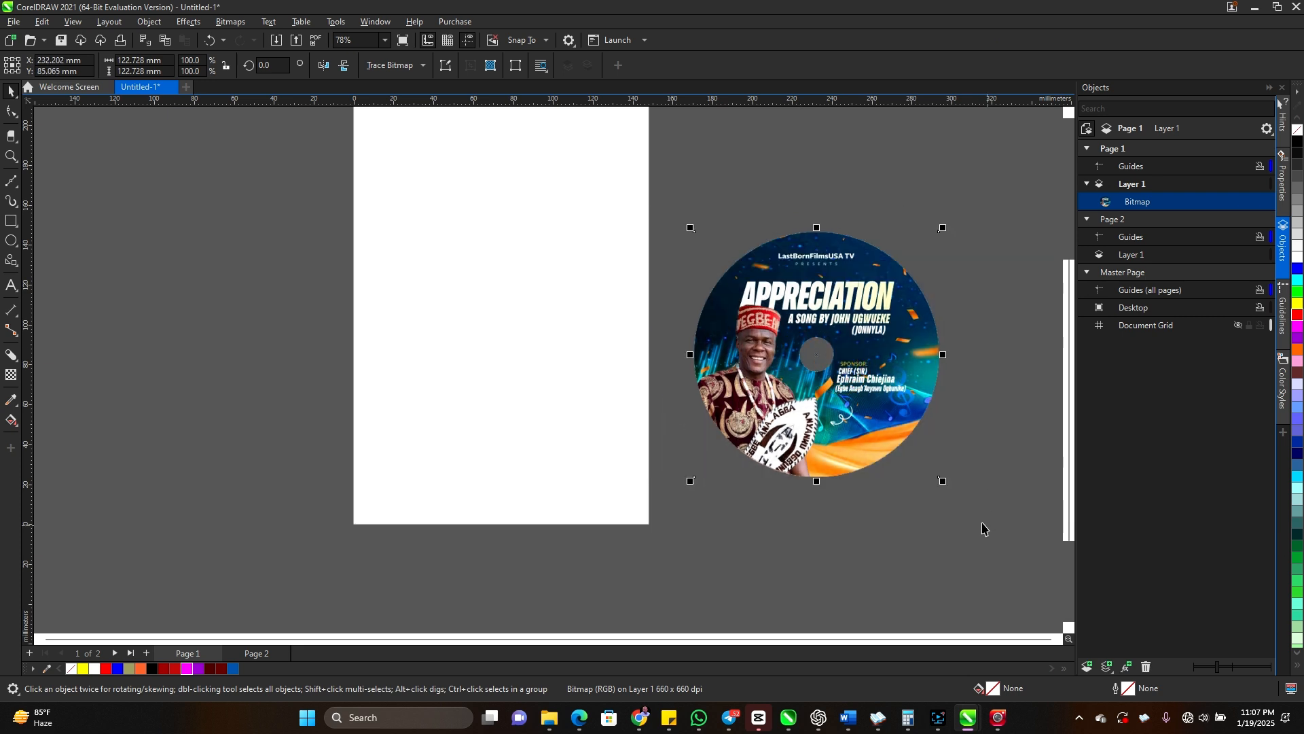
left_click_drag(942, 480, 846, 384)
scroll(773, 305, "up", 2)
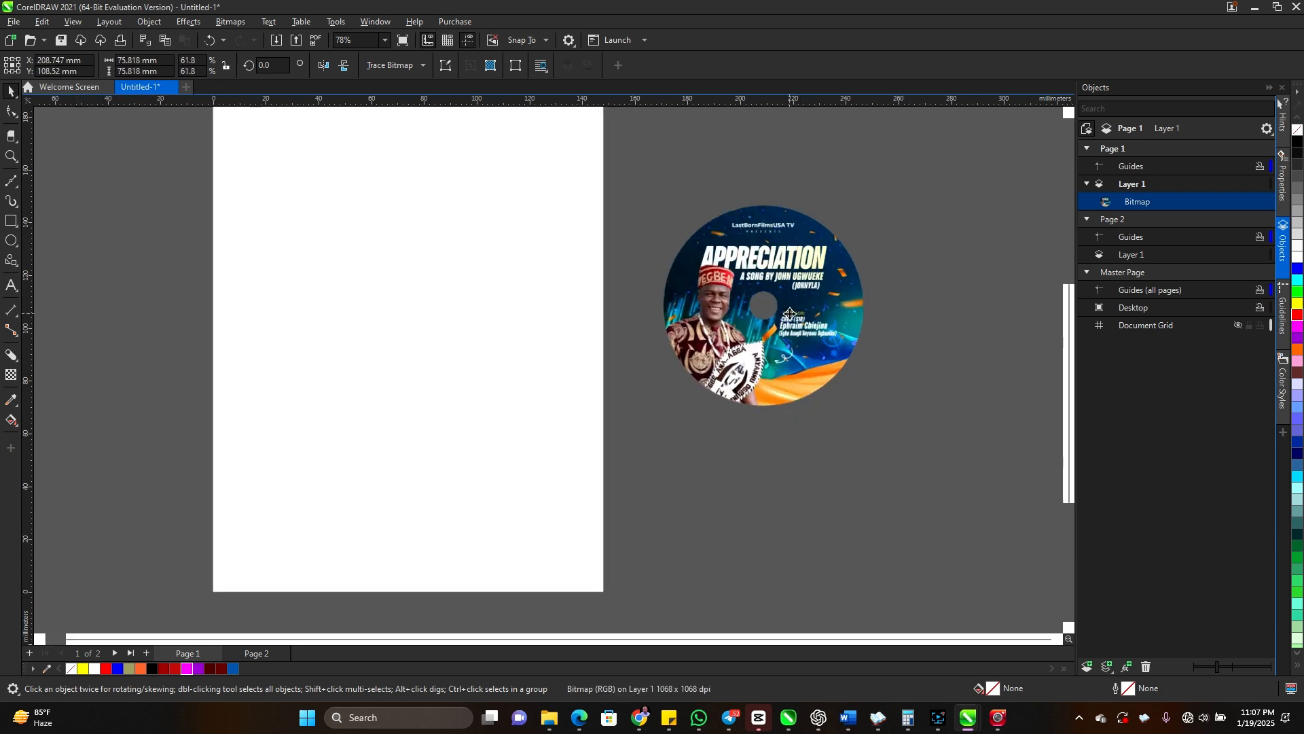
scroll(772, 306, "down", 3)
left_click_drag(772, 306, 743, 305)
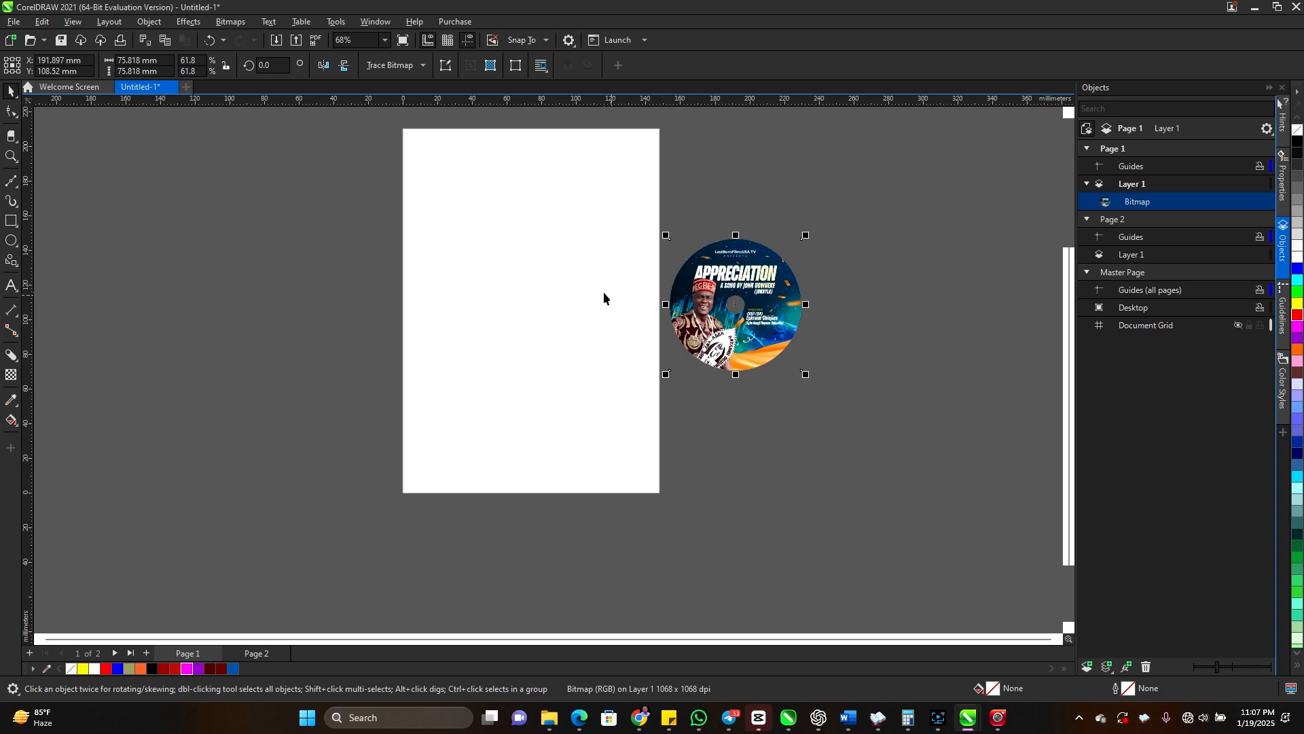
Replace the disc bitmap with the imported portrait 5ca96a81f7d94811789e53ddf3b38a48 from New Volume (D:), placed at original size overlapping the page.
key("Delete")
left_click(270, 36)
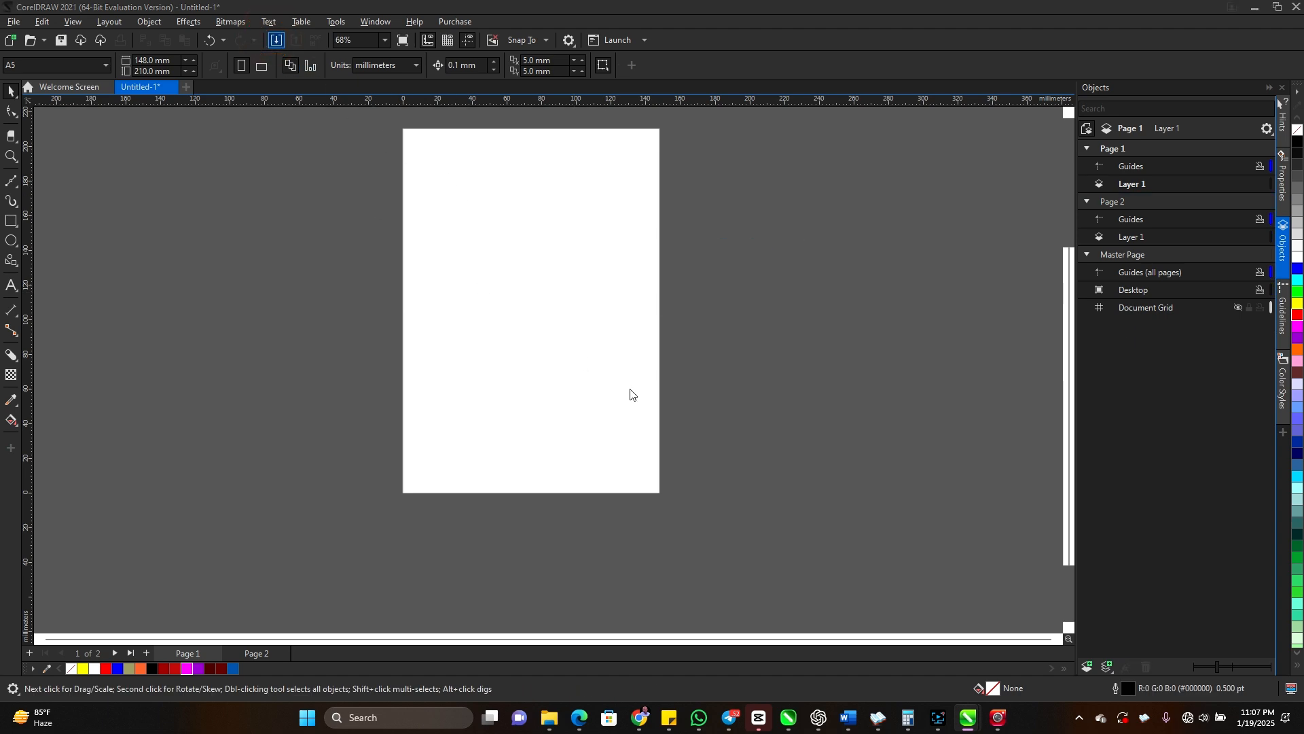
scroll(921, 414, "down", 5)
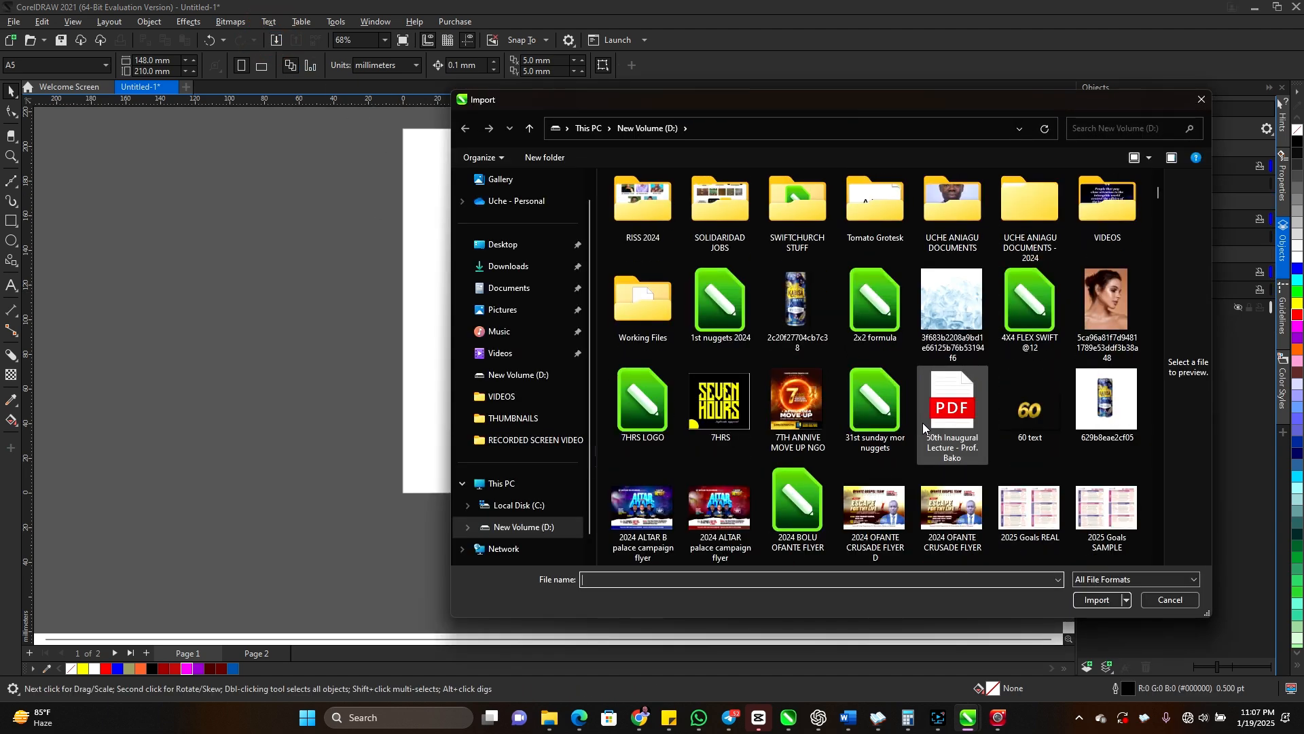
left_click(1108, 343)
left_click(1097, 600)
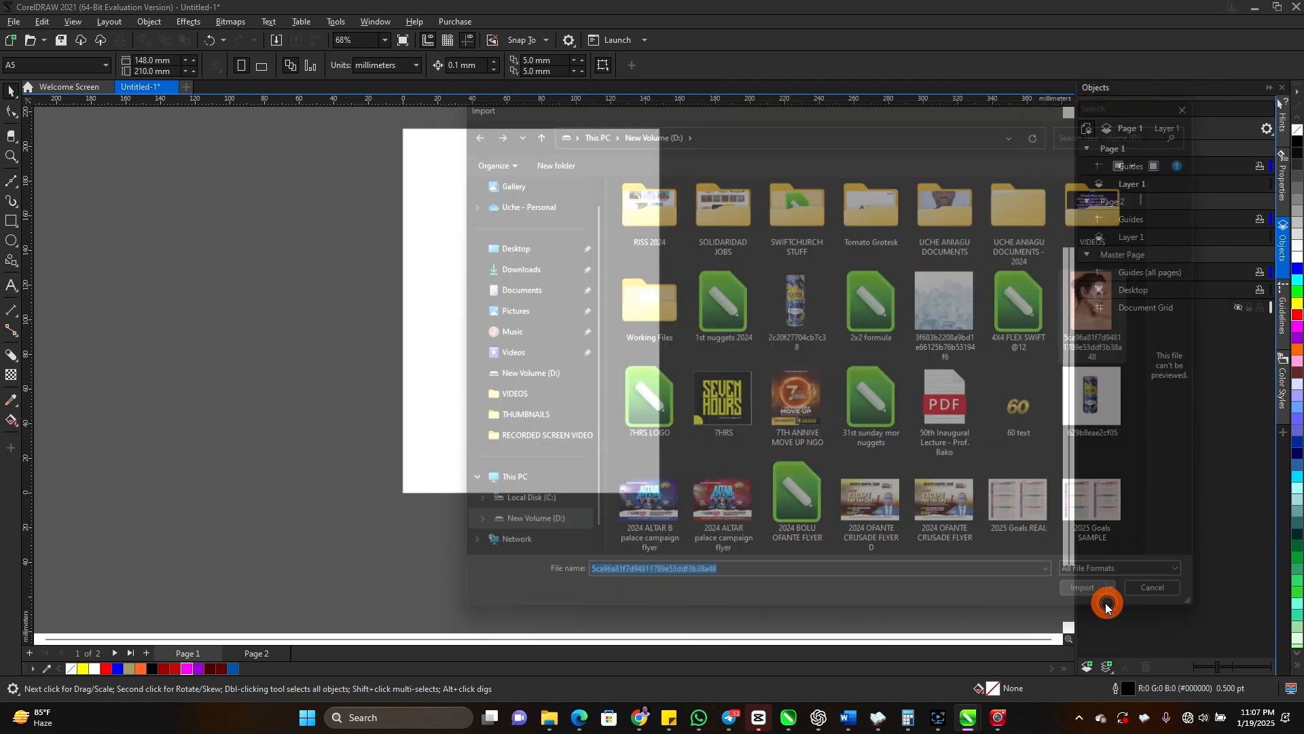
left_click(506, 197)
scroll(591, 265, "down", 3)
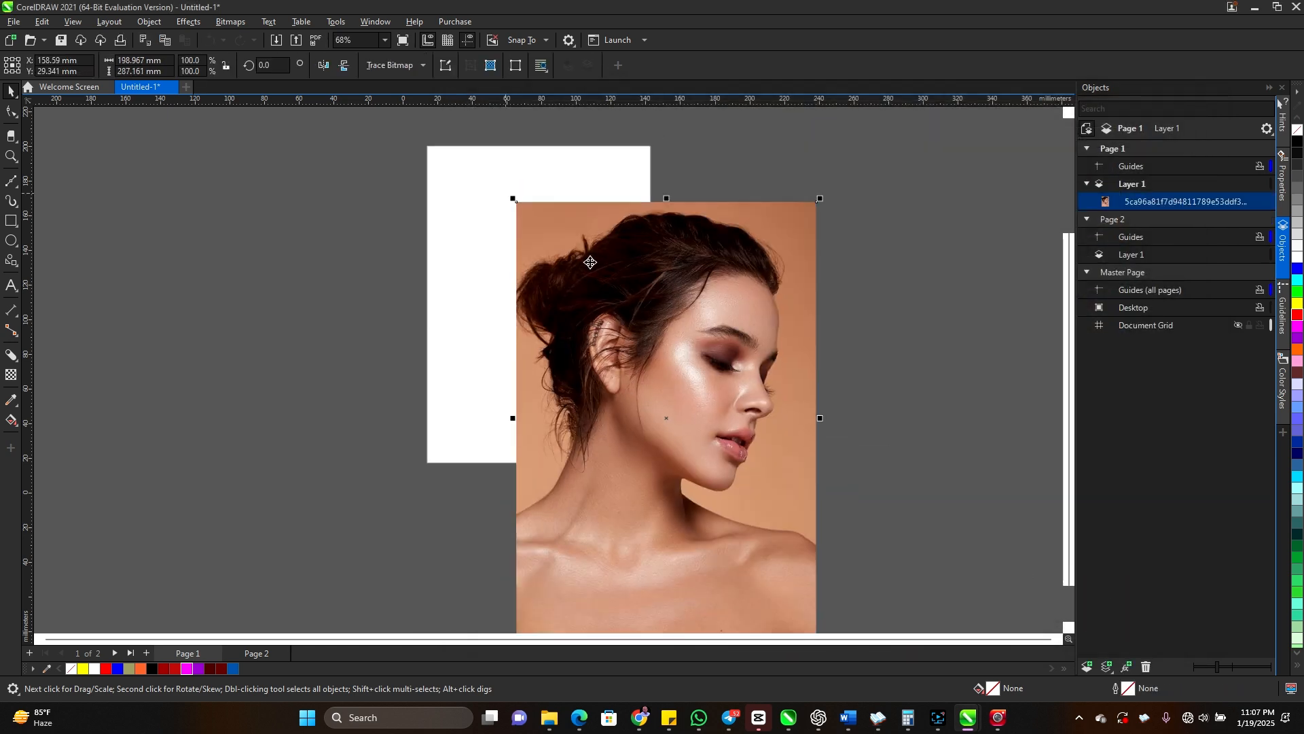
left_click_drag(682, 477, 672, 461)
scroll(705, 501, "up", 1)
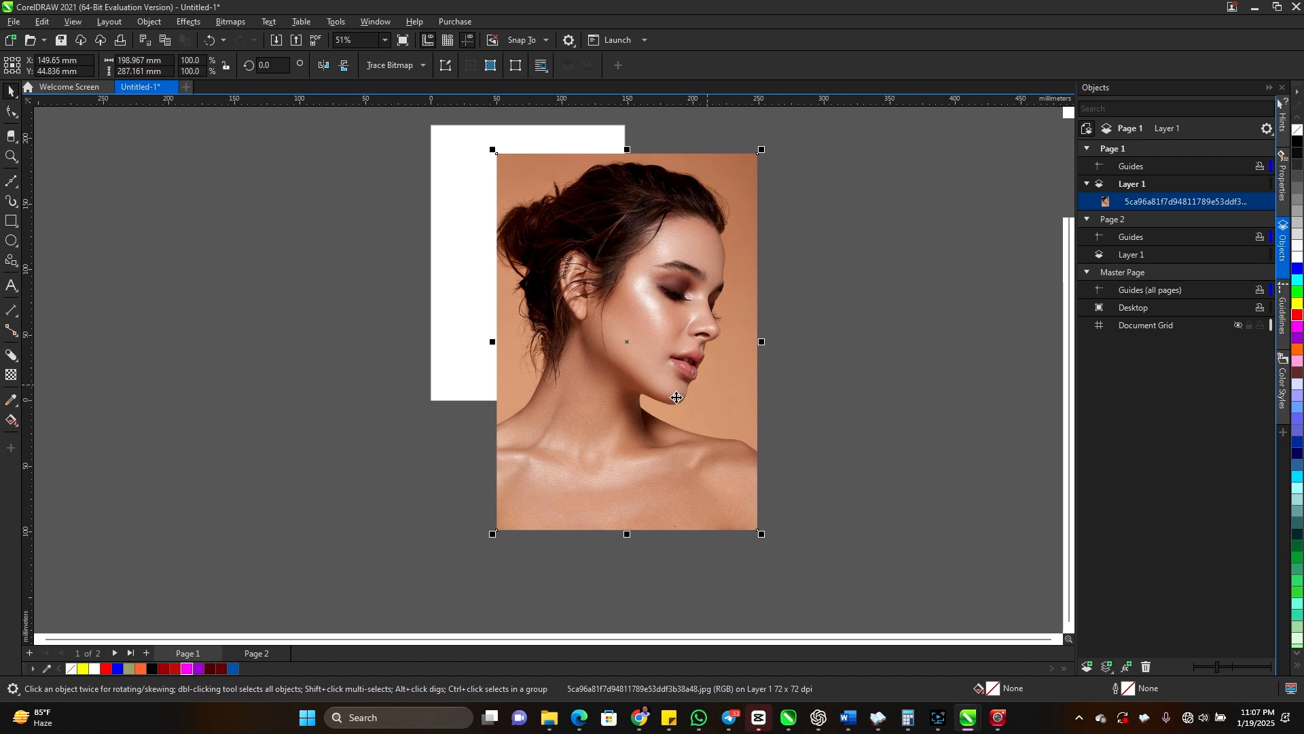
Open the portrait bitmap for editing in Corel PHOTO-PAINT.
left_click(447, 67)
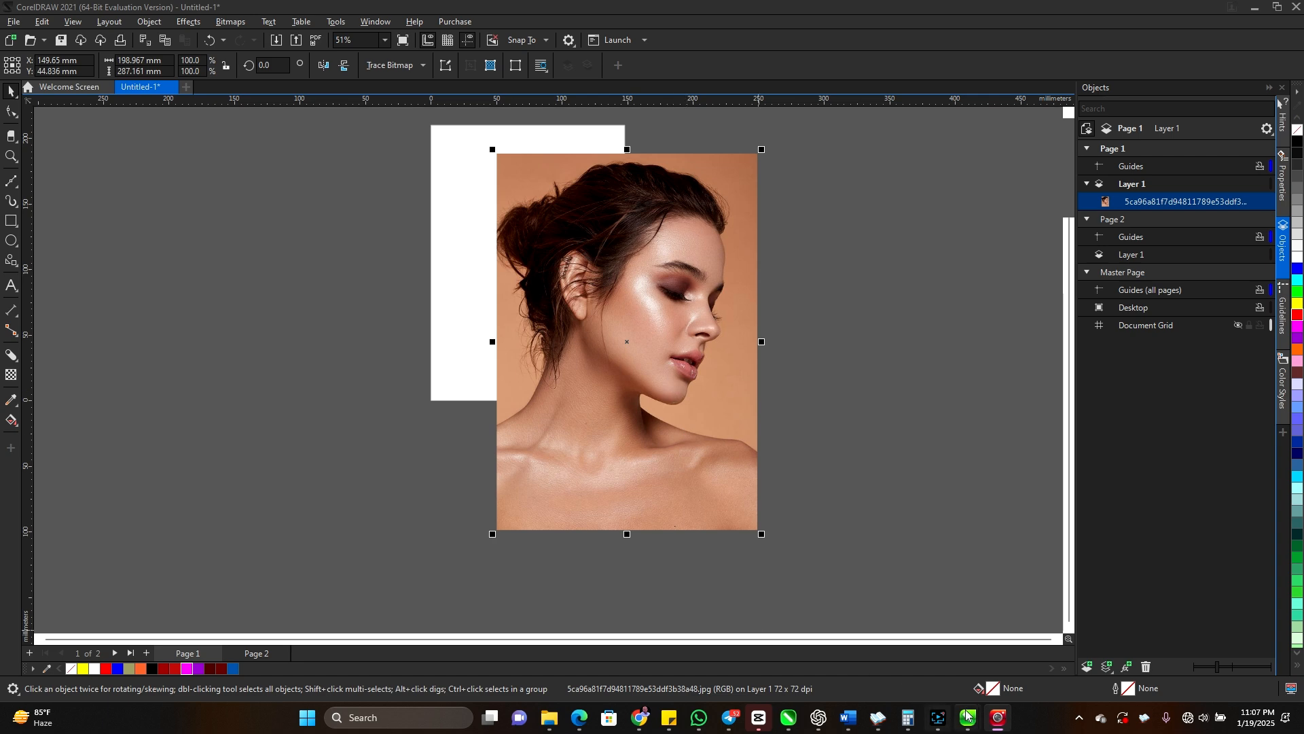
scroll(824, 378, "up", 2)
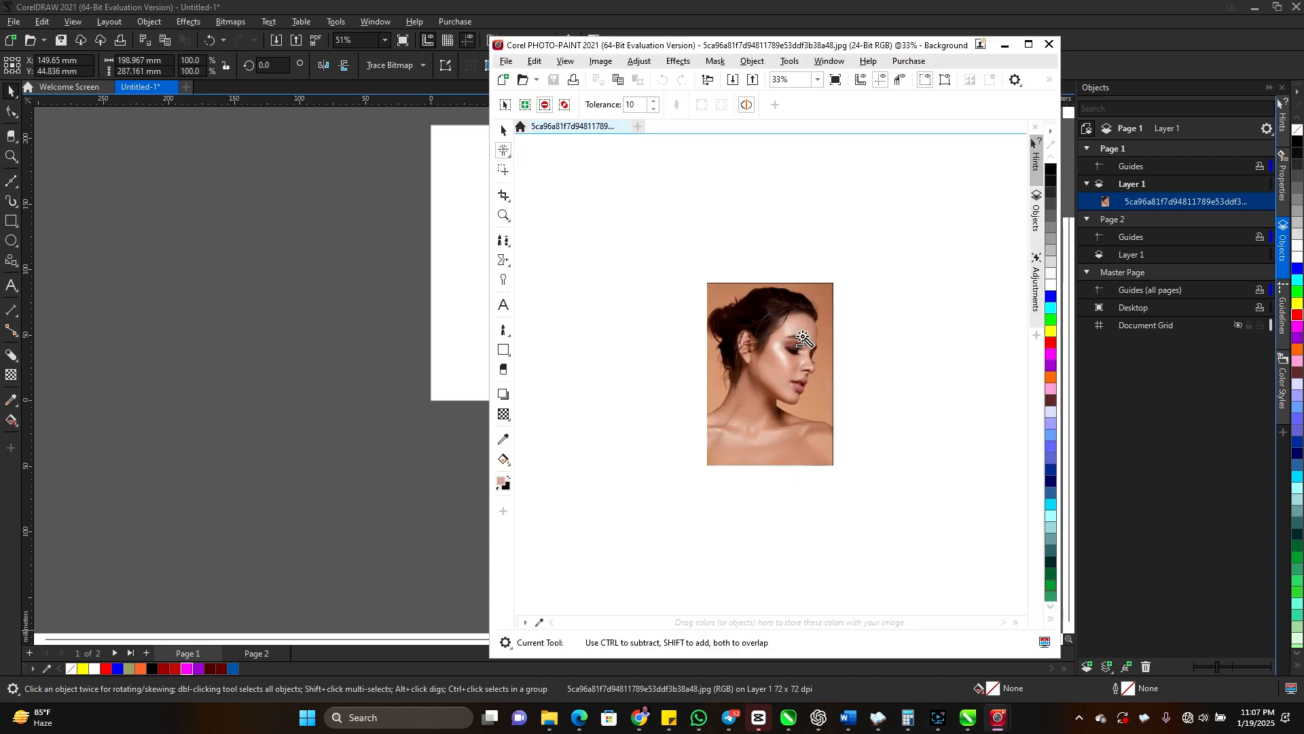
scroll(811, 353, "up", 2)
Try to mask the portrait's tan background with the Magic Wand Mask tool at tolerance 10, and undo both selections.
left_click(899, 272)
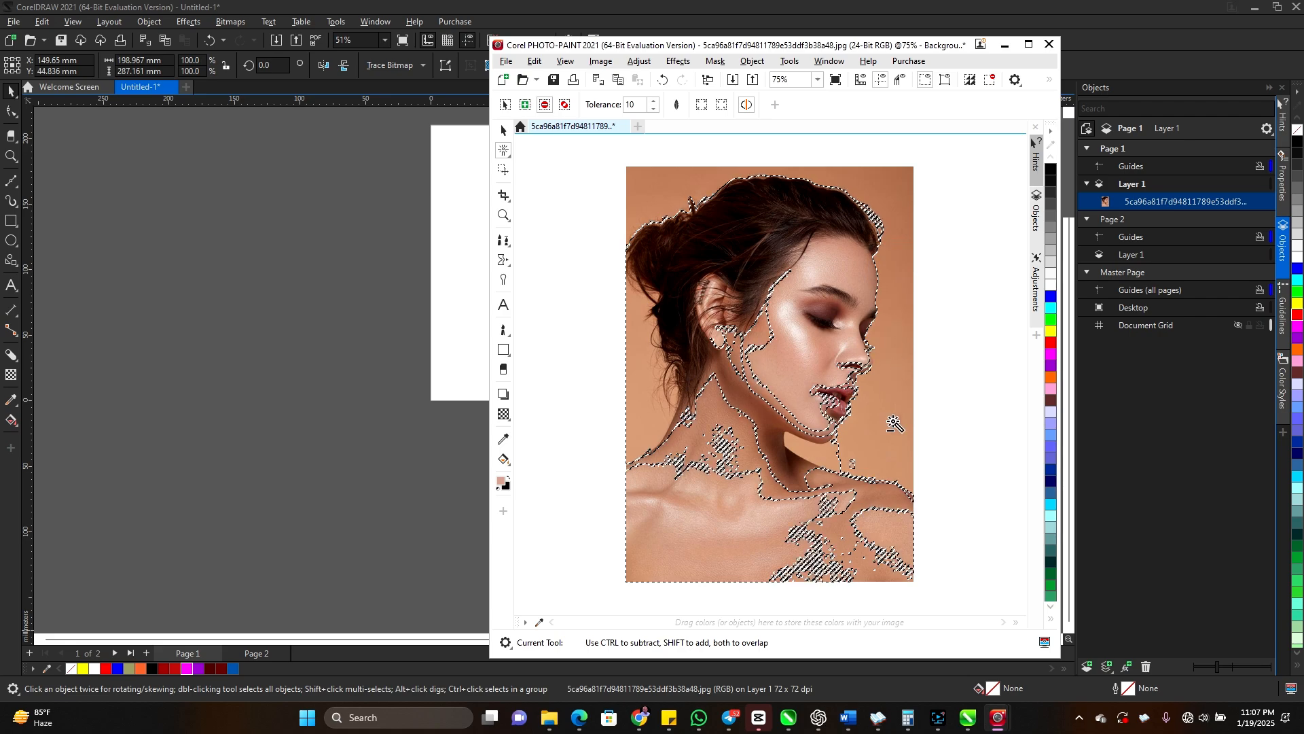
left_click(632, 338)
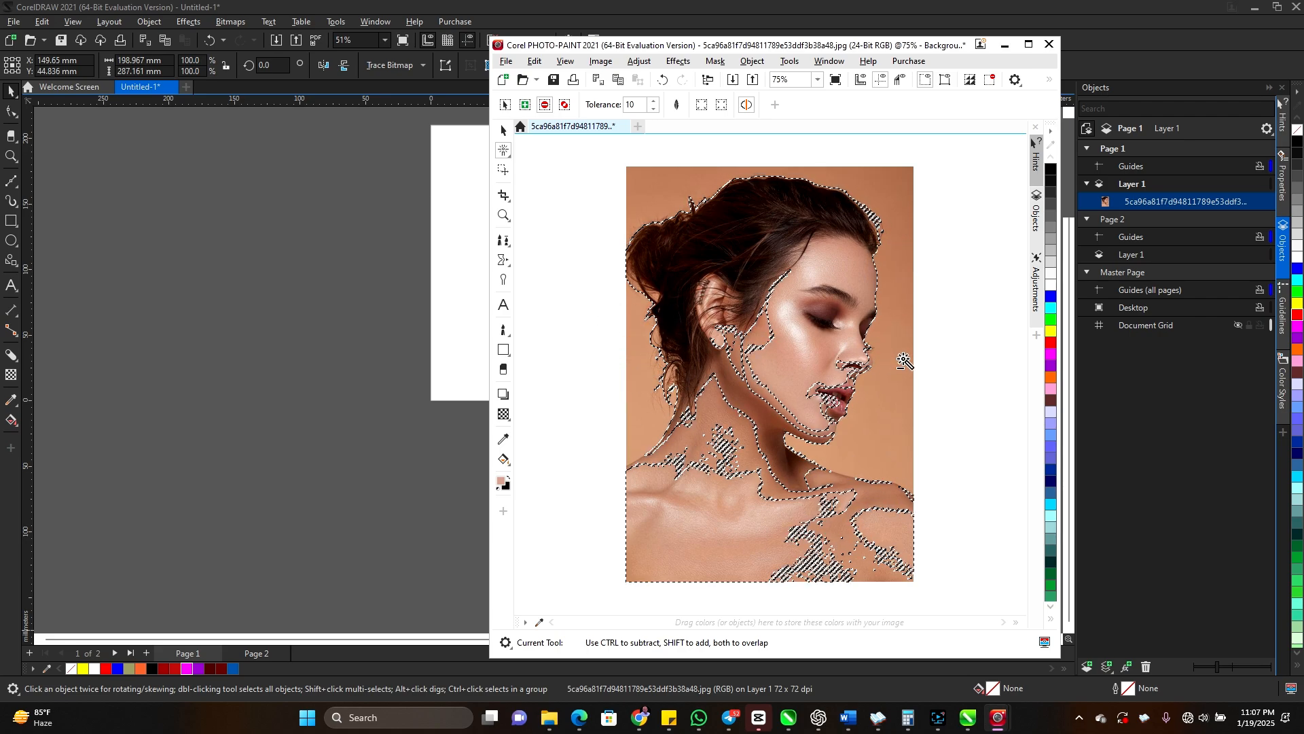
key("ctrl+z")
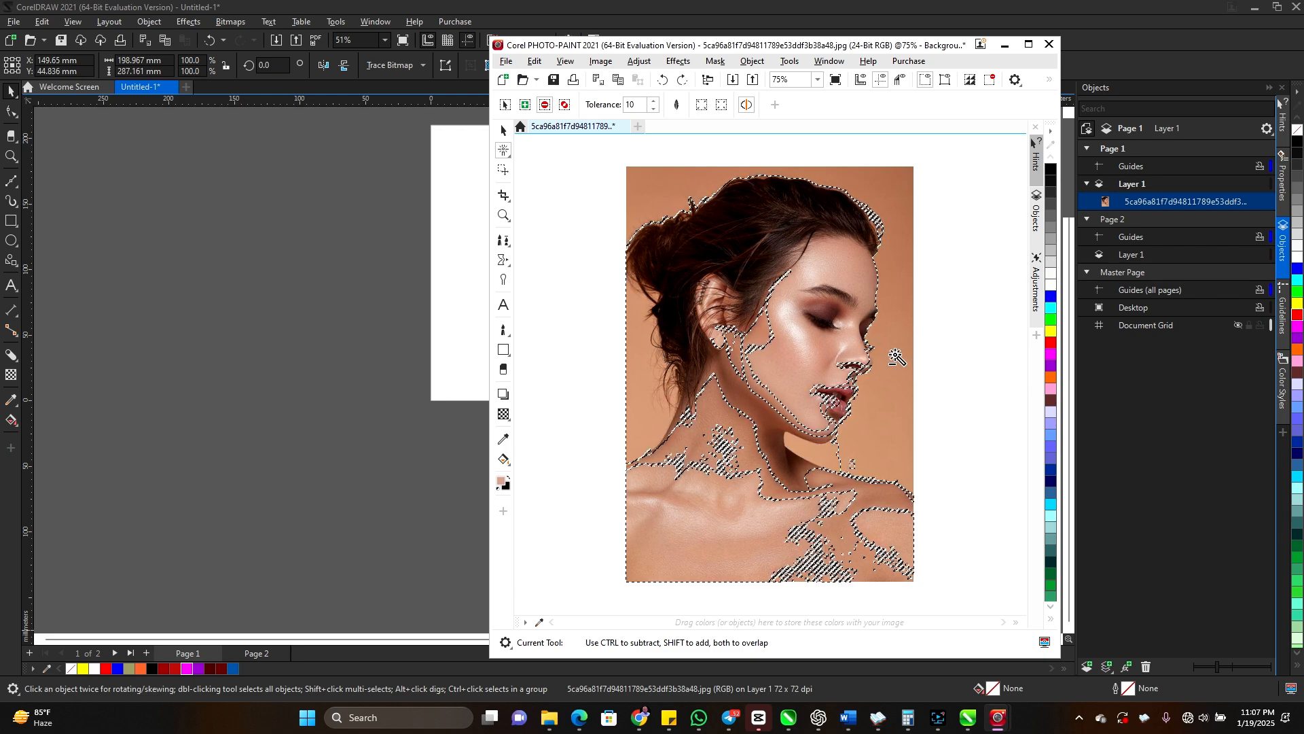
key("ctrl+z")
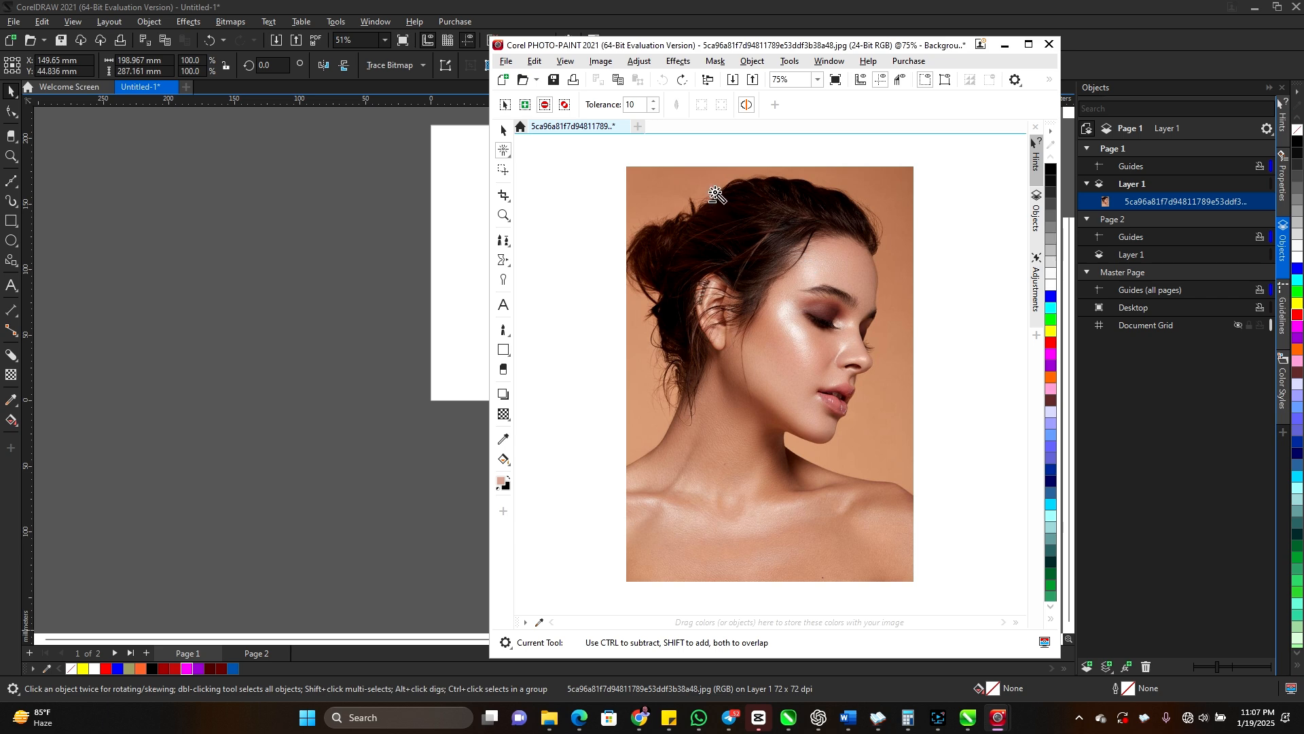
Open the portrait in Cutout Lab and set the highlighter's nib size to 12.
left_click(504, 130)
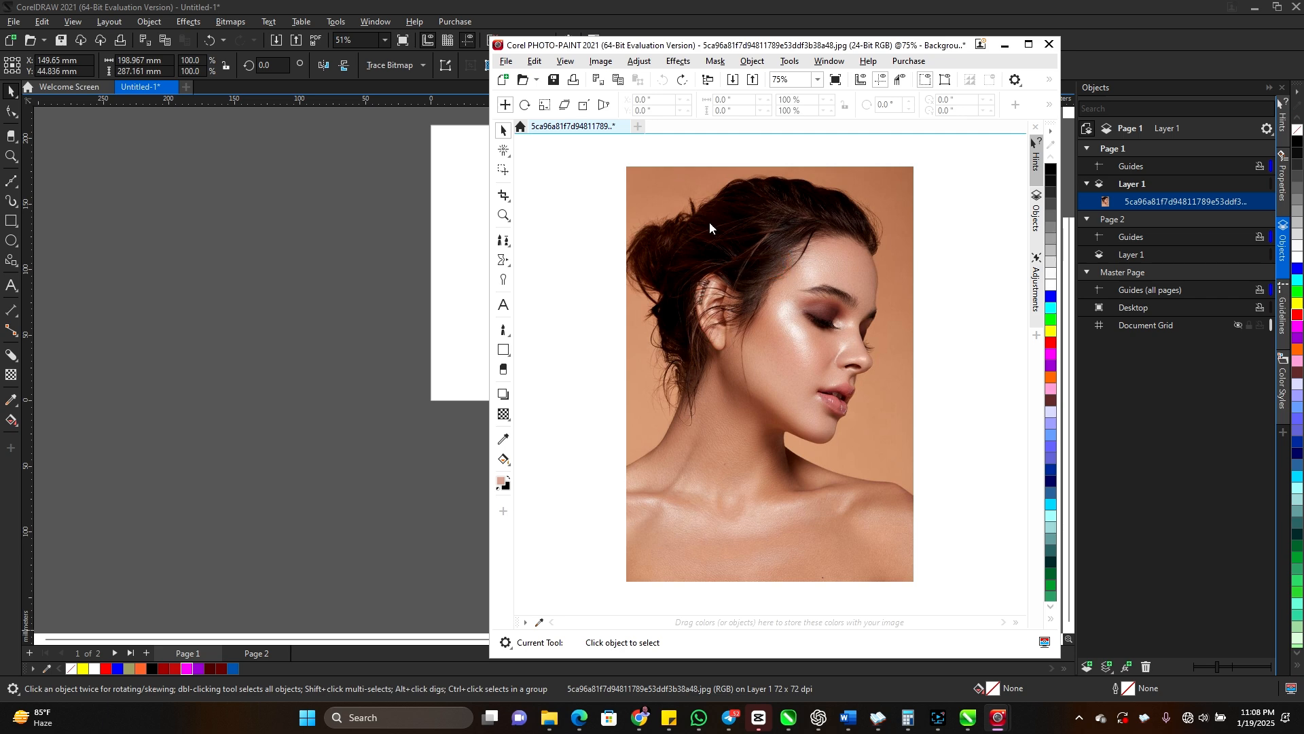
left_click(603, 62)
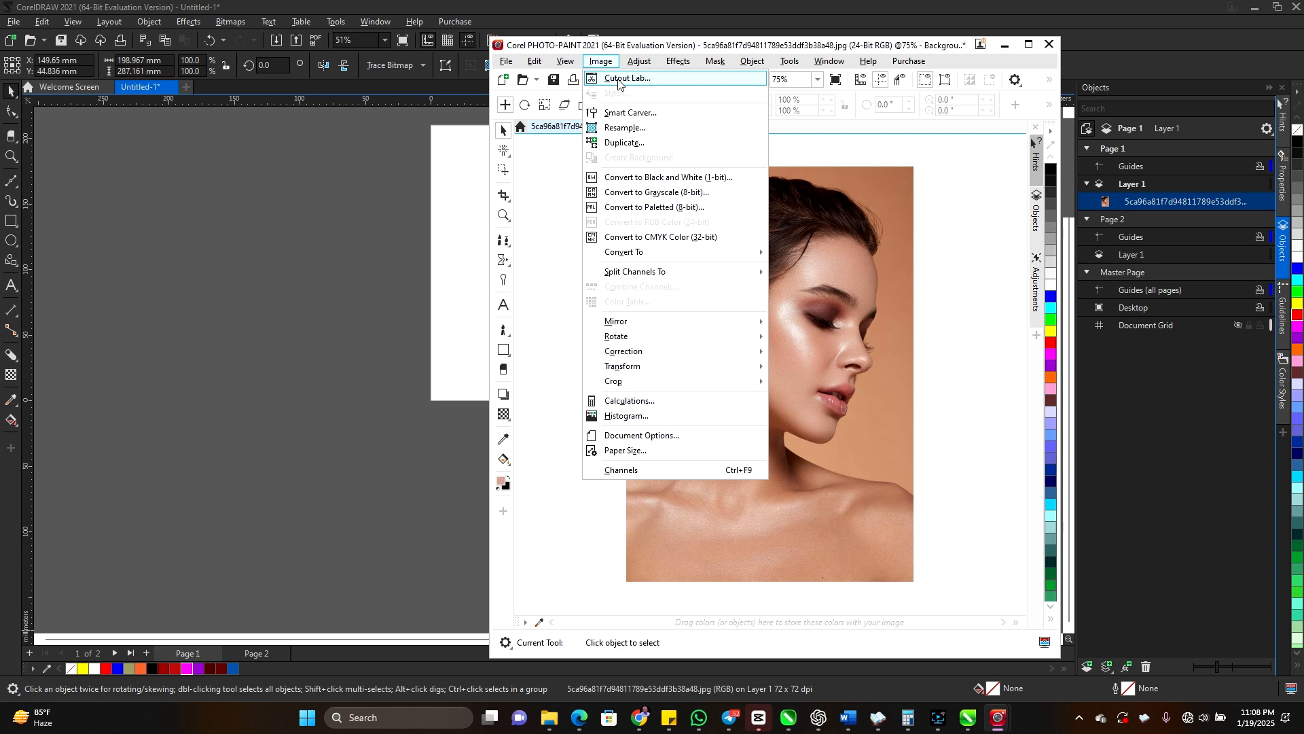
left_click(618, 79)
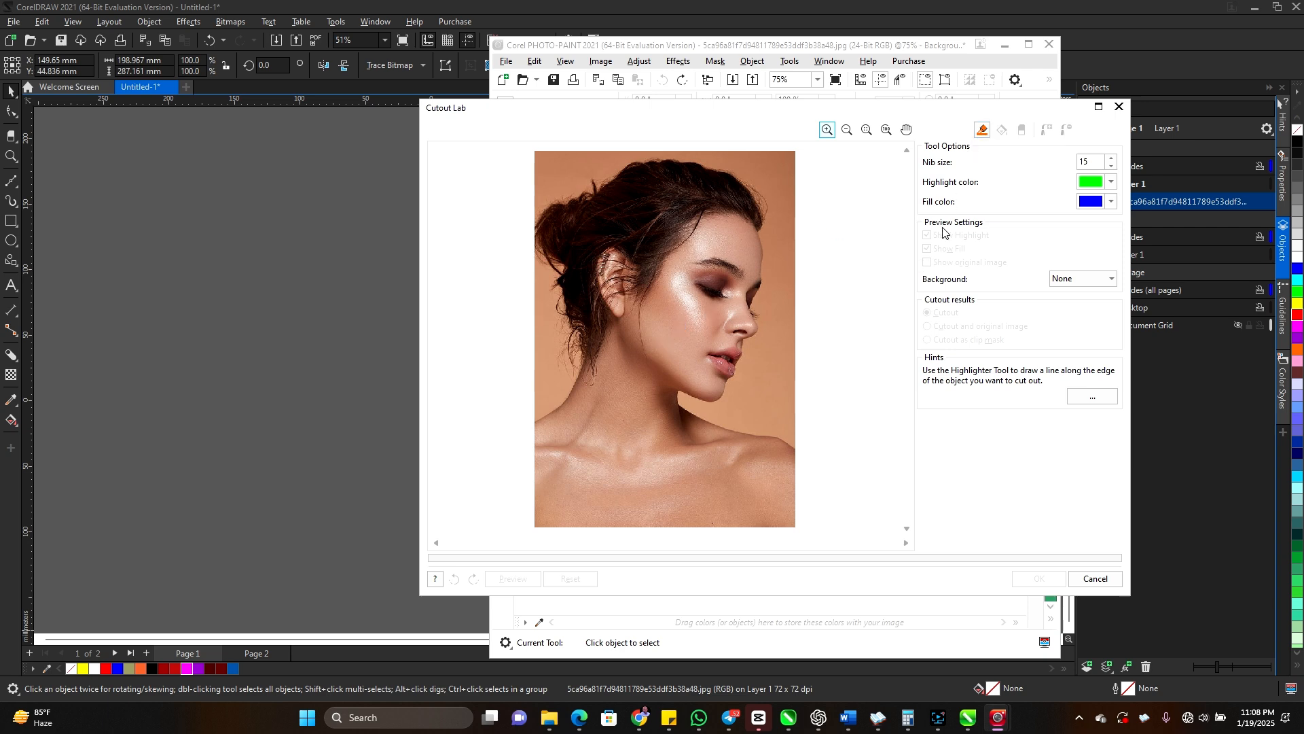
left_click(1112, 168)
left_click(1112, 168)
left_click(1111, 169)
left_click(1112, 168)
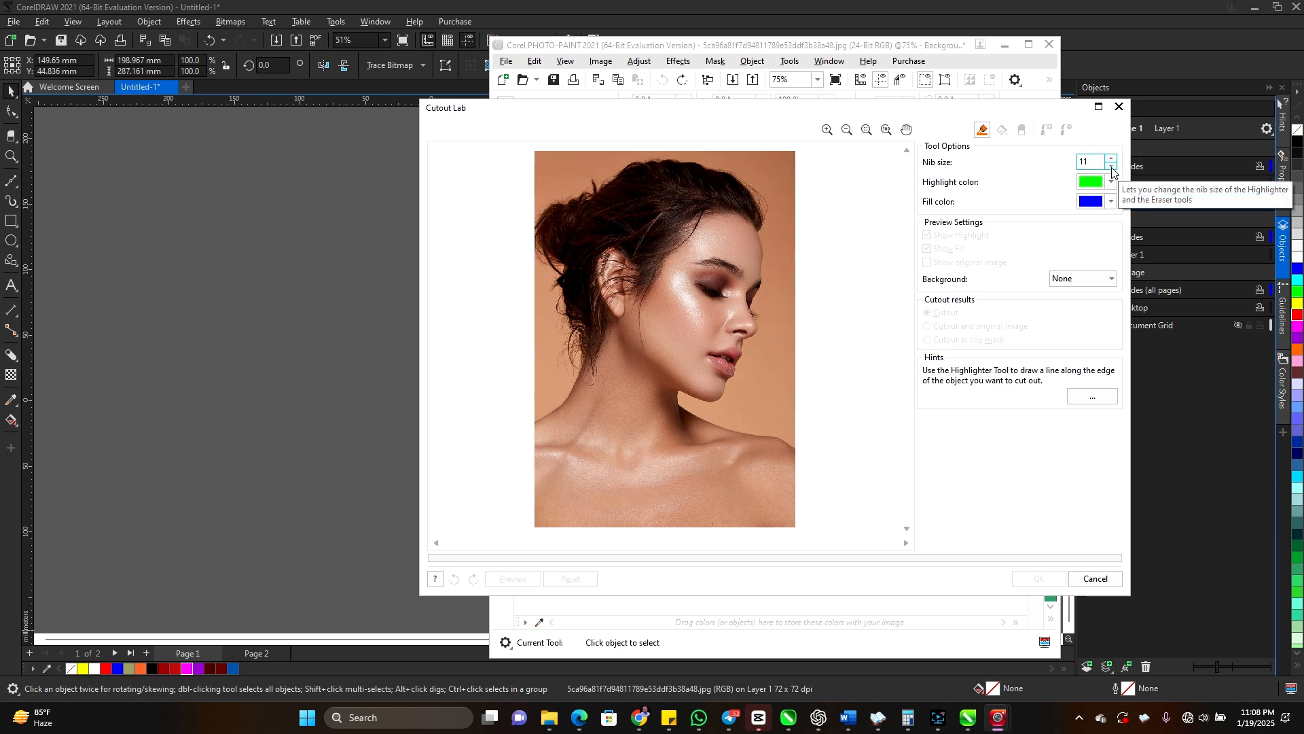
left_click(1111, 157)
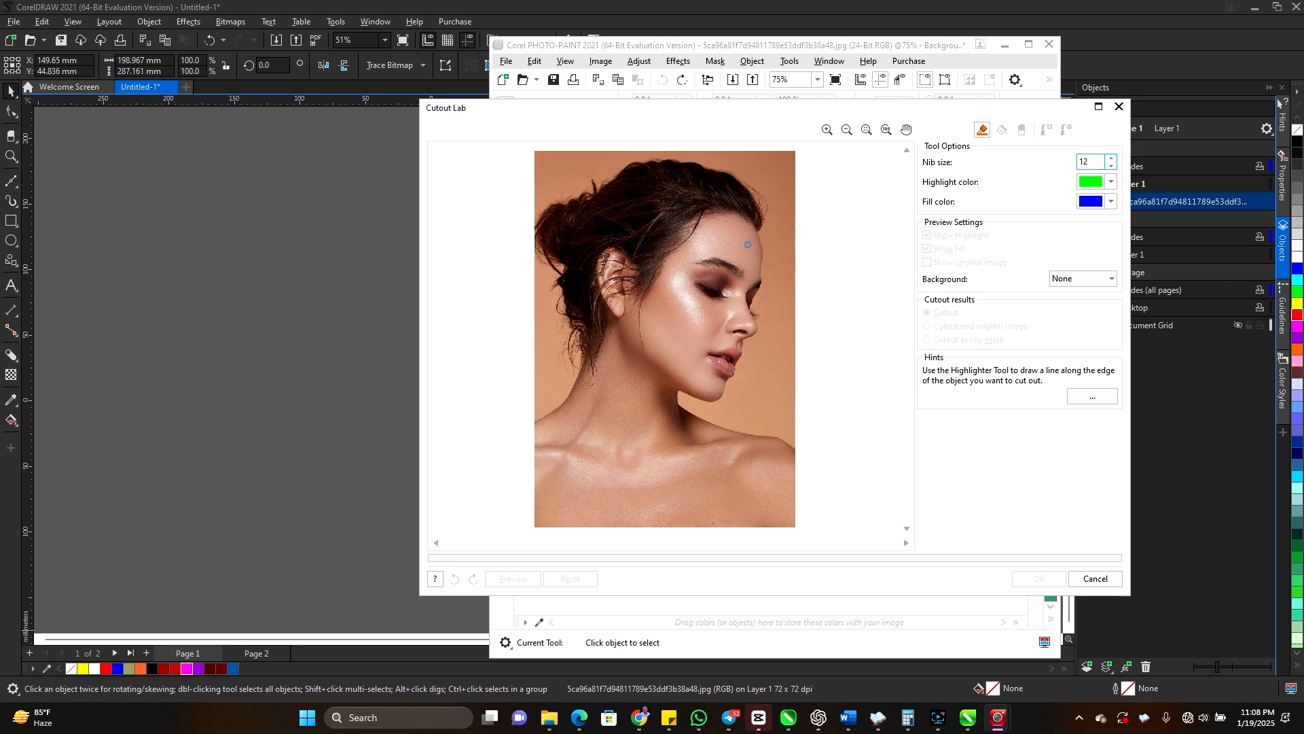
Highlight the woman's outline from the top of her hair down the forehead, nose and lips to the chin.
scroll(752, 219, "up", 1)
scroll(756, 245, "down", 1)
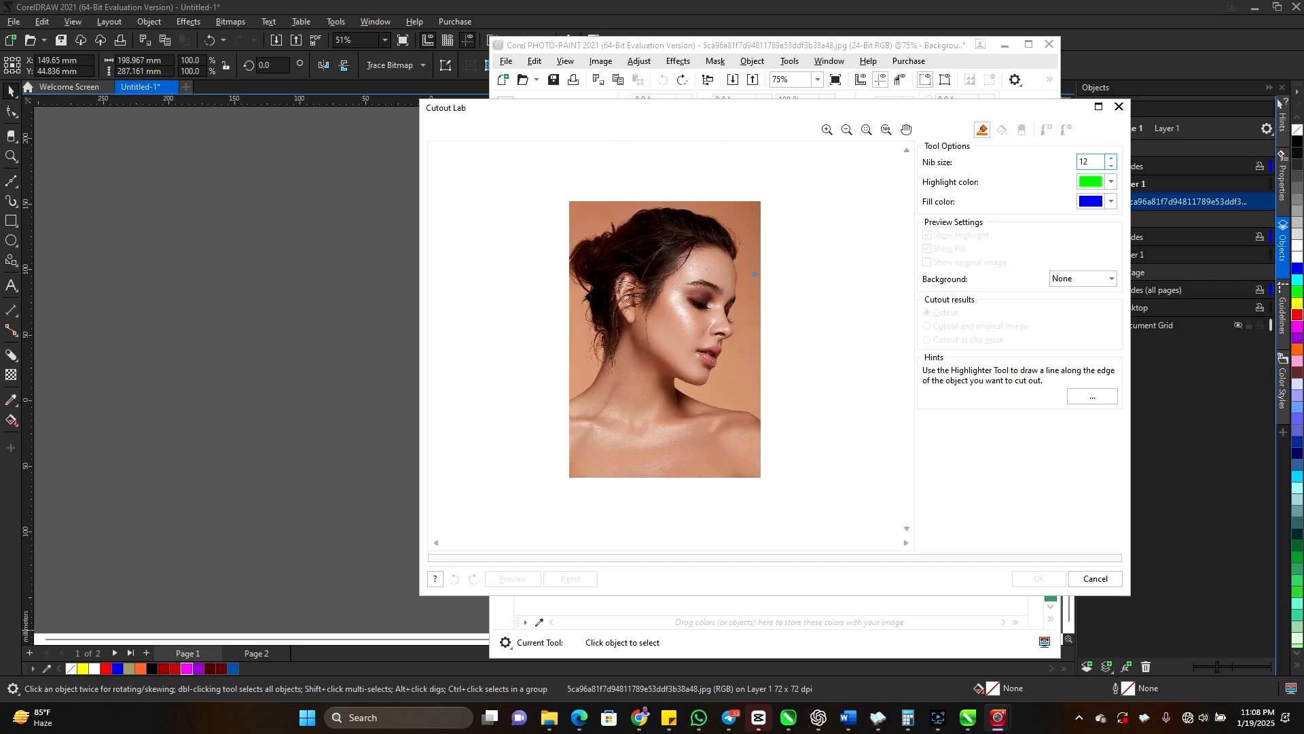
scroll(745, 192, "up", 2)
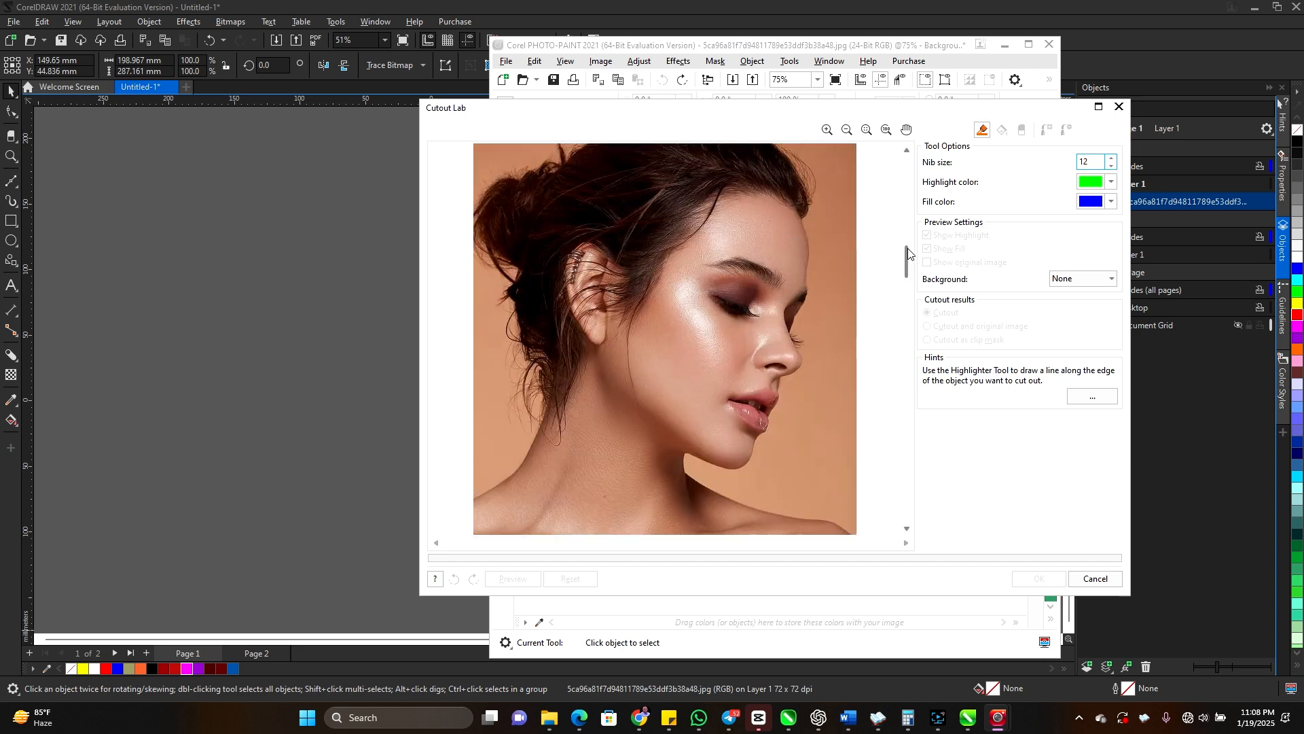
left_click_drag(908, 262, 908, 170)
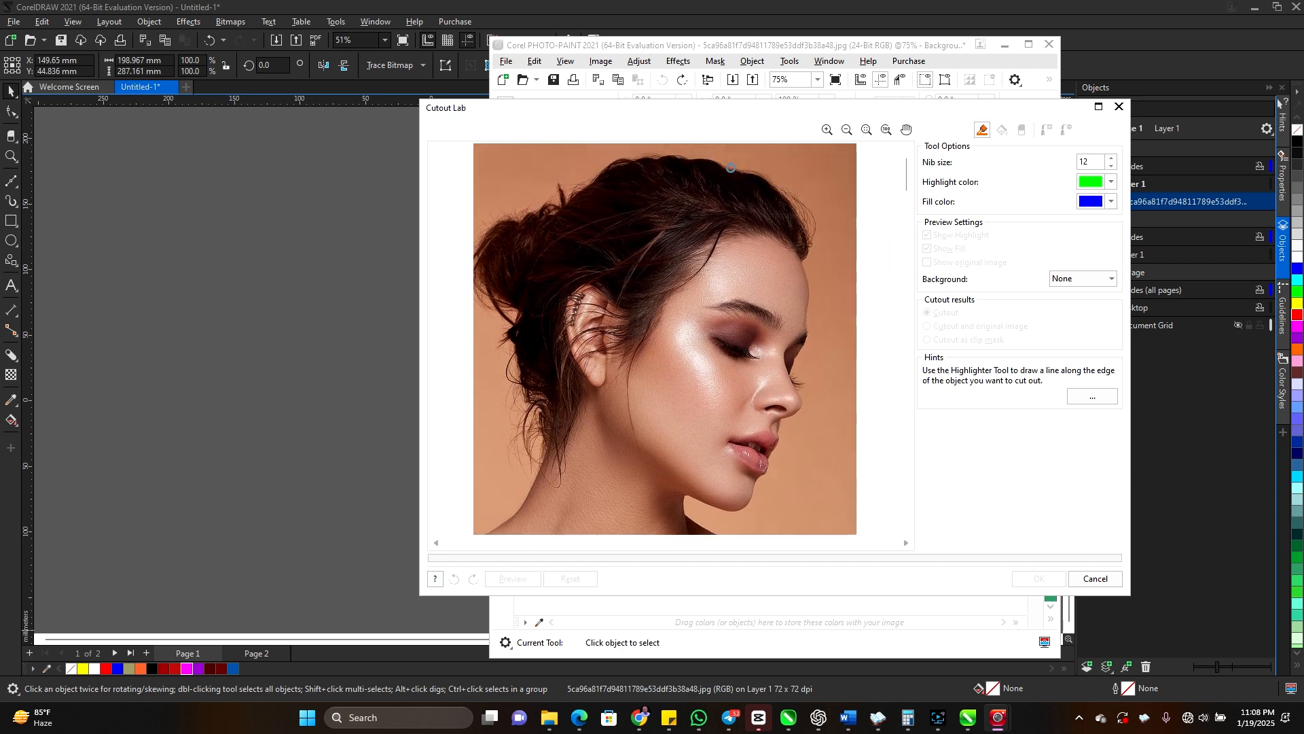
mouse_move(726, 164)
left_mouse_down()
mouse_move(784, 184)
mouse_move(792, 198)
mouse_move(771, 179)
mouse_move(808, 238)
left_mouse_up()
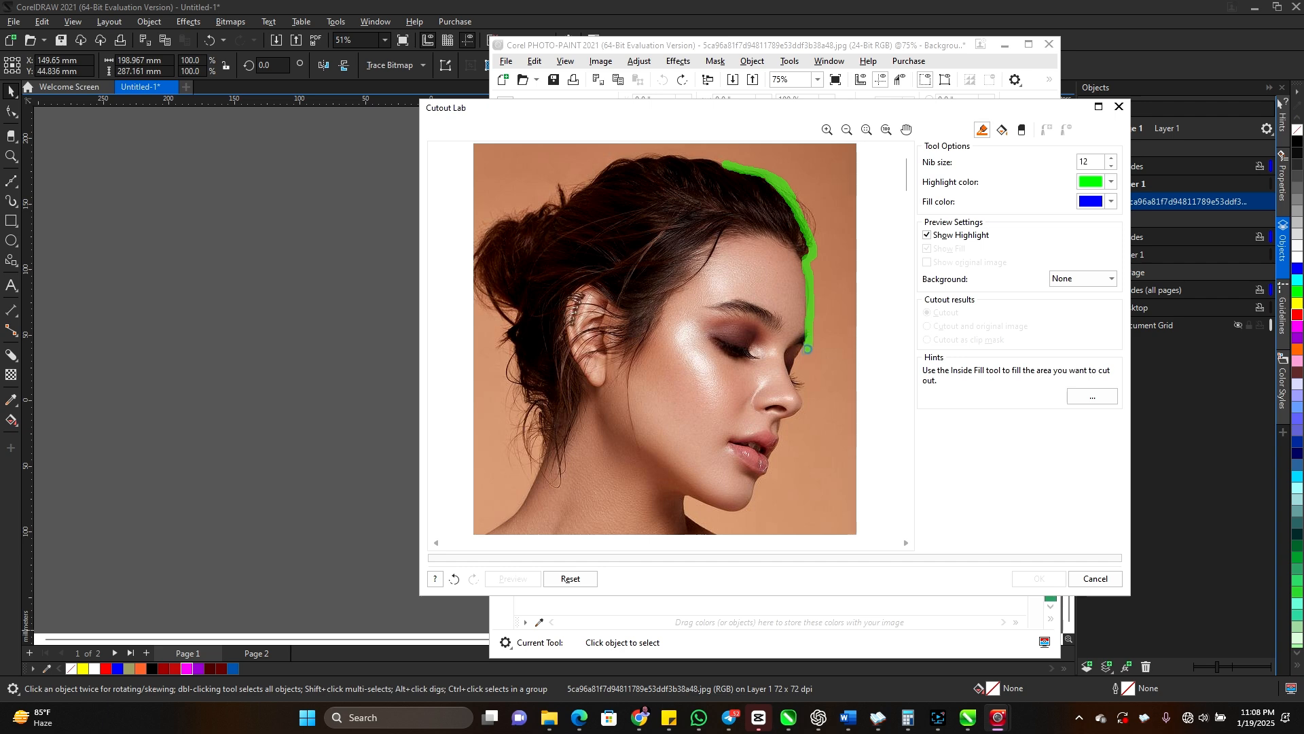
left_click_drag(805, 355, 799, 364)
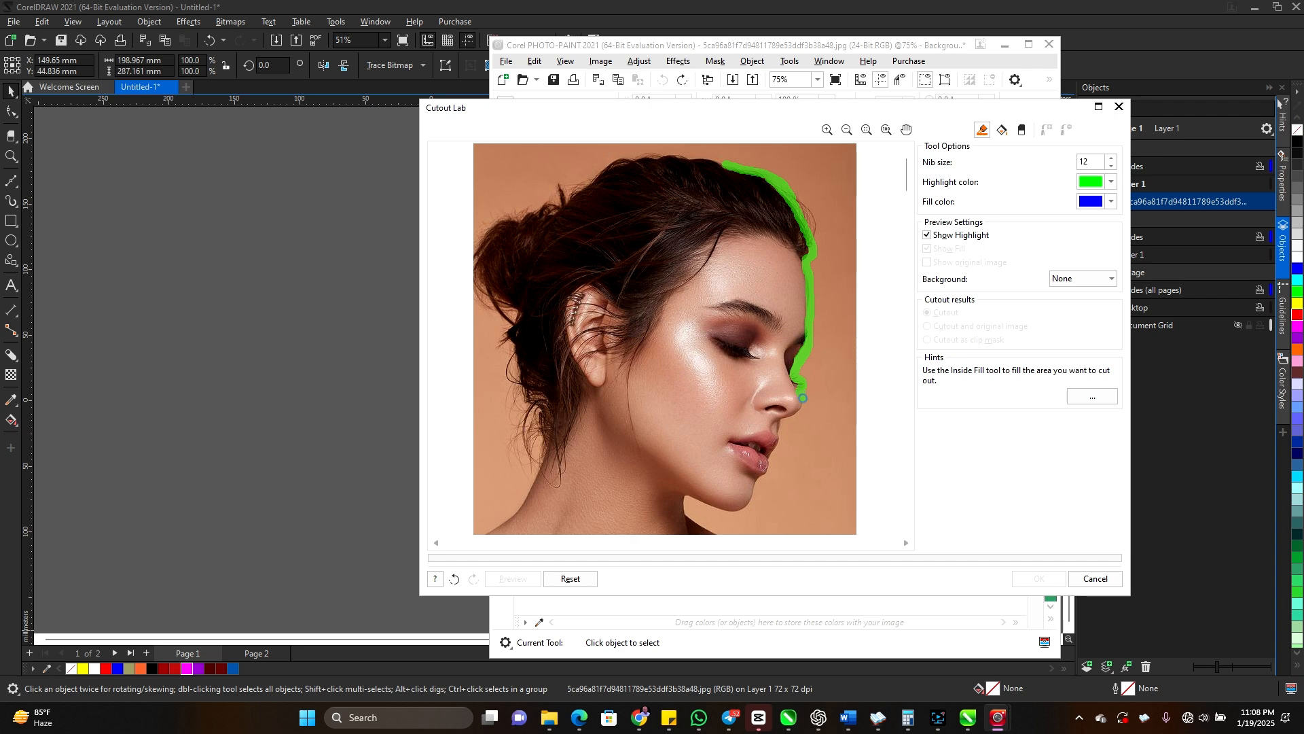
left_click_drag(797, 411, 739, 515)
Continue the highlight under the chin to the neck and out along the shoulder to the image's edge.
scroll(733, 427, "down", 1)
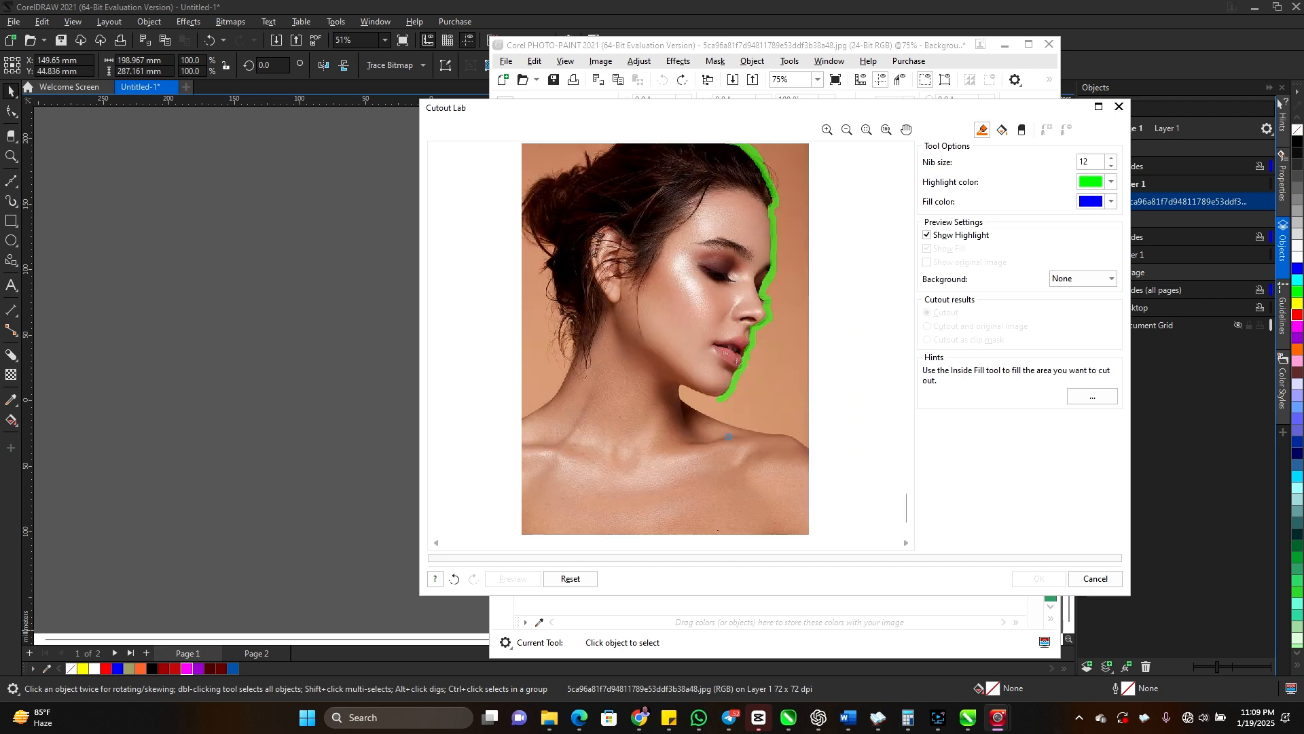
scroll(722, 469, "up", 2)
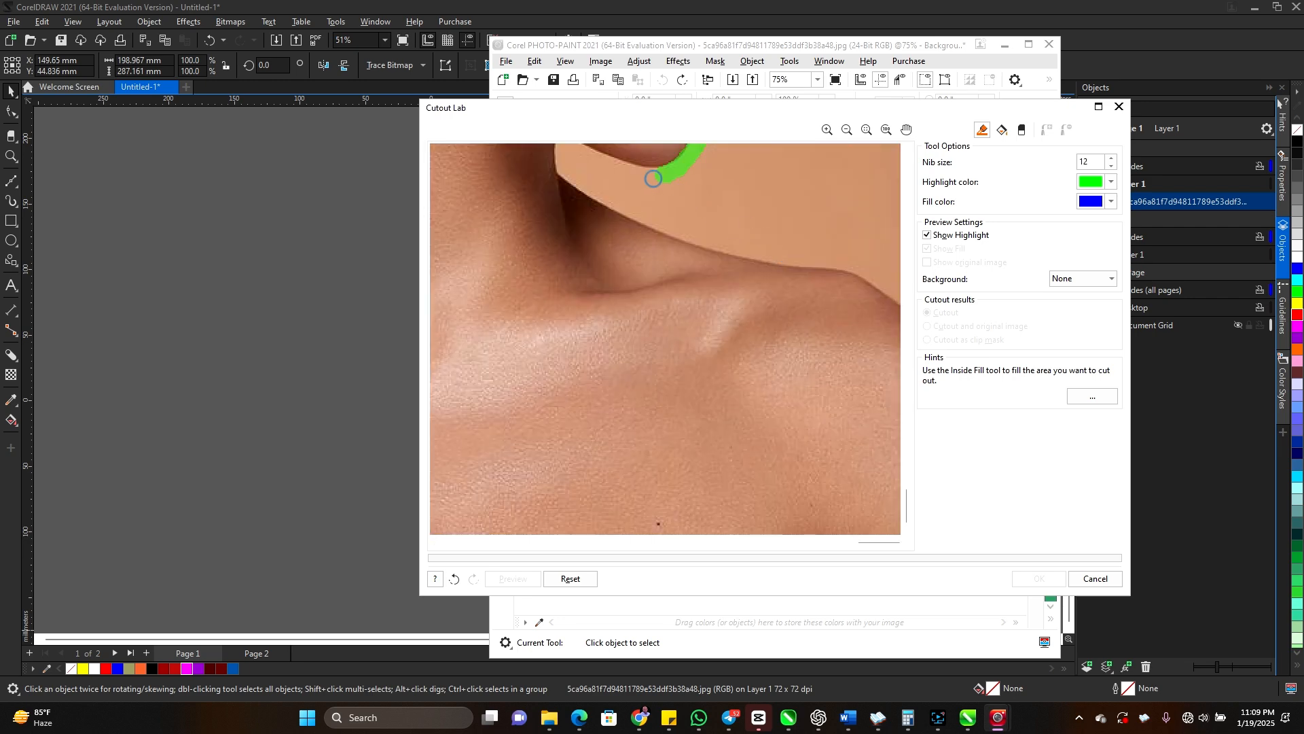
scroll(654, 203, "down", 2)
scroll(748, 347, "up", 2)
scroll(663, 175, "down", 1)
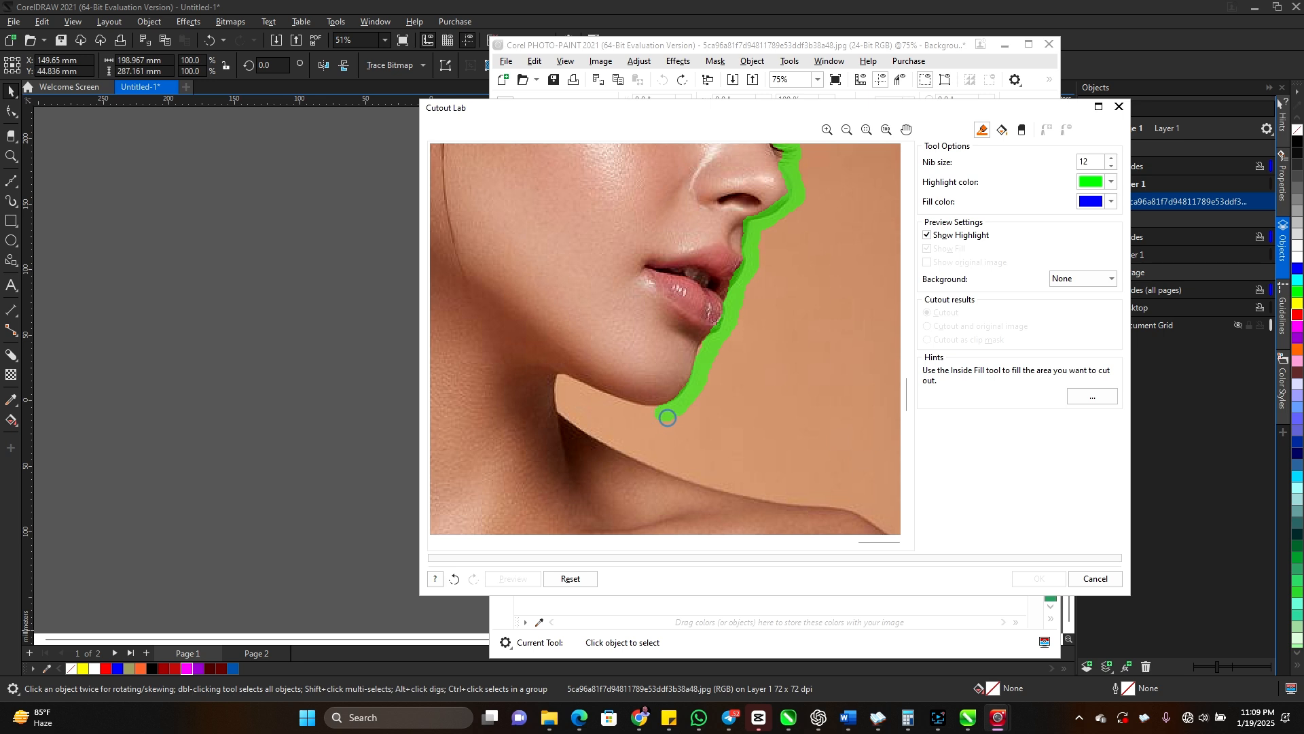
mouse_move(668, 418)
left_mouse_down()
mouse_move(560, 374)
mouse_move(565, 415)
mouse_move(604, 432)
mouse_move(717, 483)
mouse_move(825, 498)
mouse_move(767, 498)
mouse_move(872, 515)
left_mouse_up()
scroll(872, 516, "down", 1)
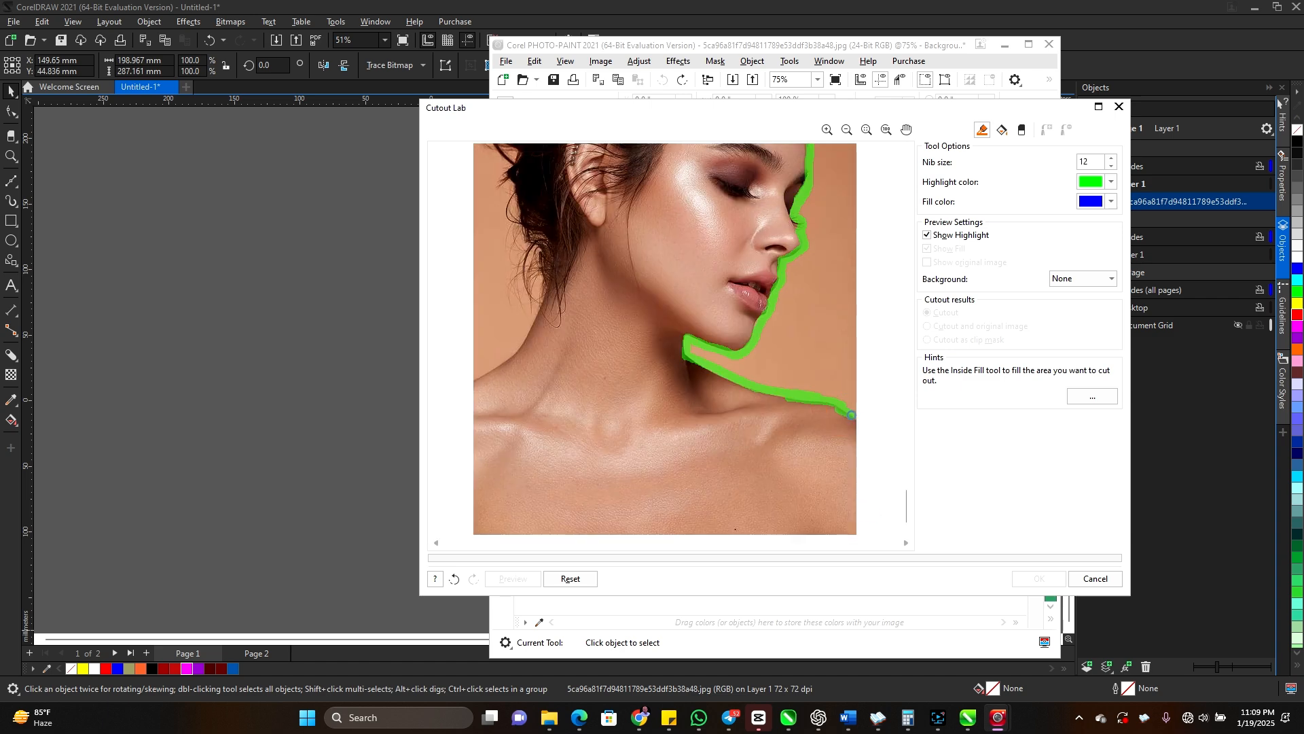
Finish the front shoulder's highlight at the image edge and trace the back shoulder and neck up along the nape hair.
left_click_drag(851, 415, 864, 421)
scroll(576, 352, "down", 1)
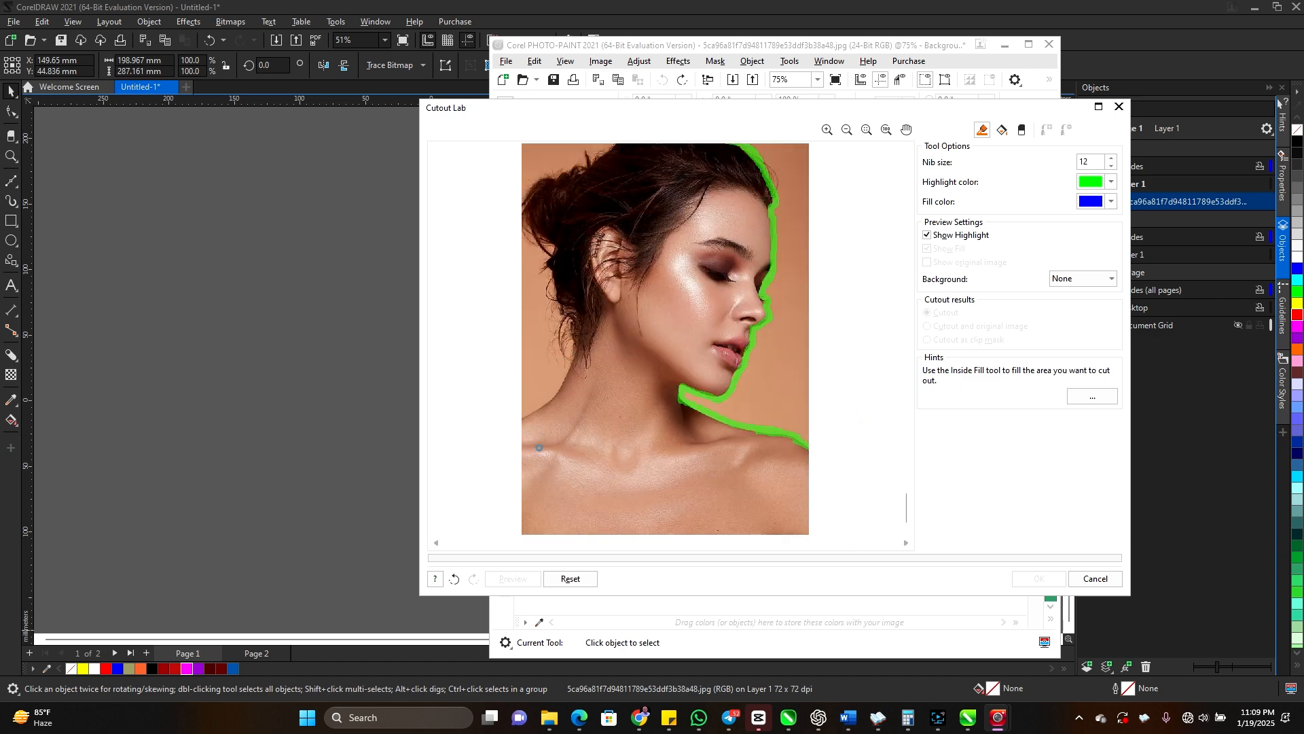
scroll(539, 447, "up", 2)
scroll(445, 352, "down", 1)
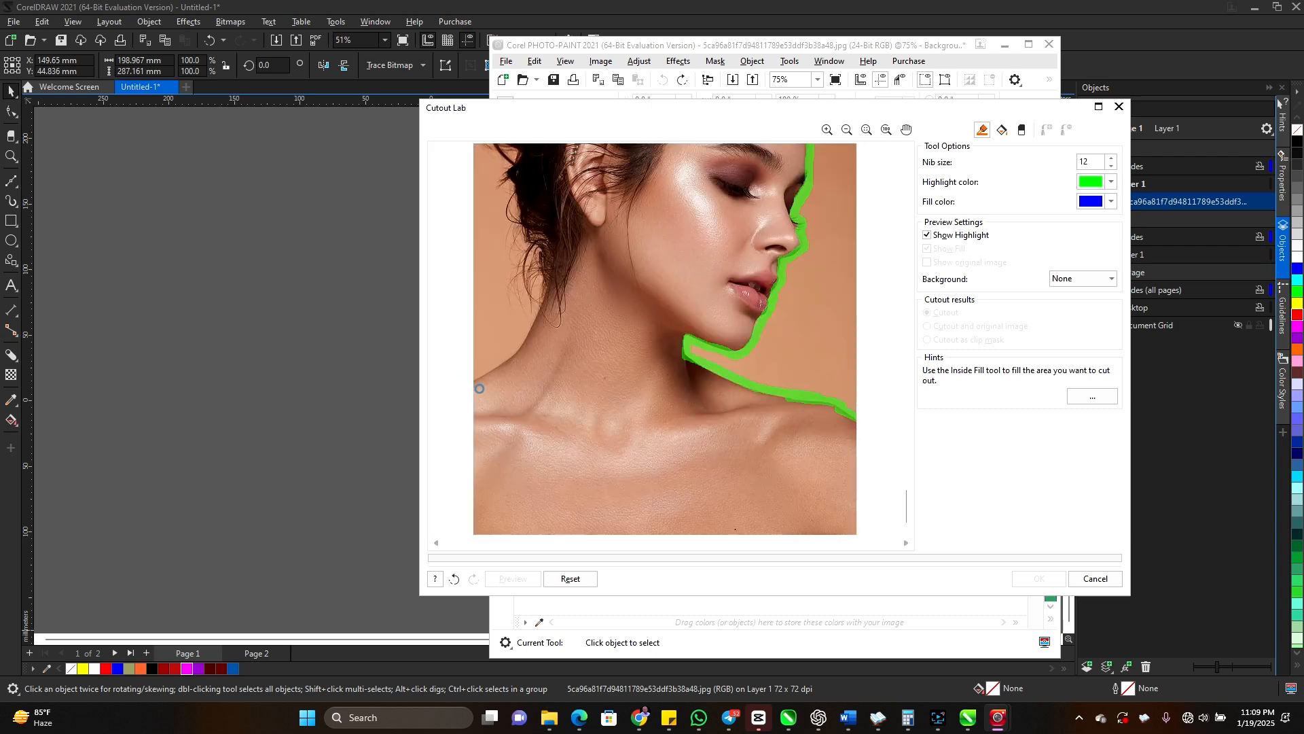
left_click_drag(475, 381, 533, 319)
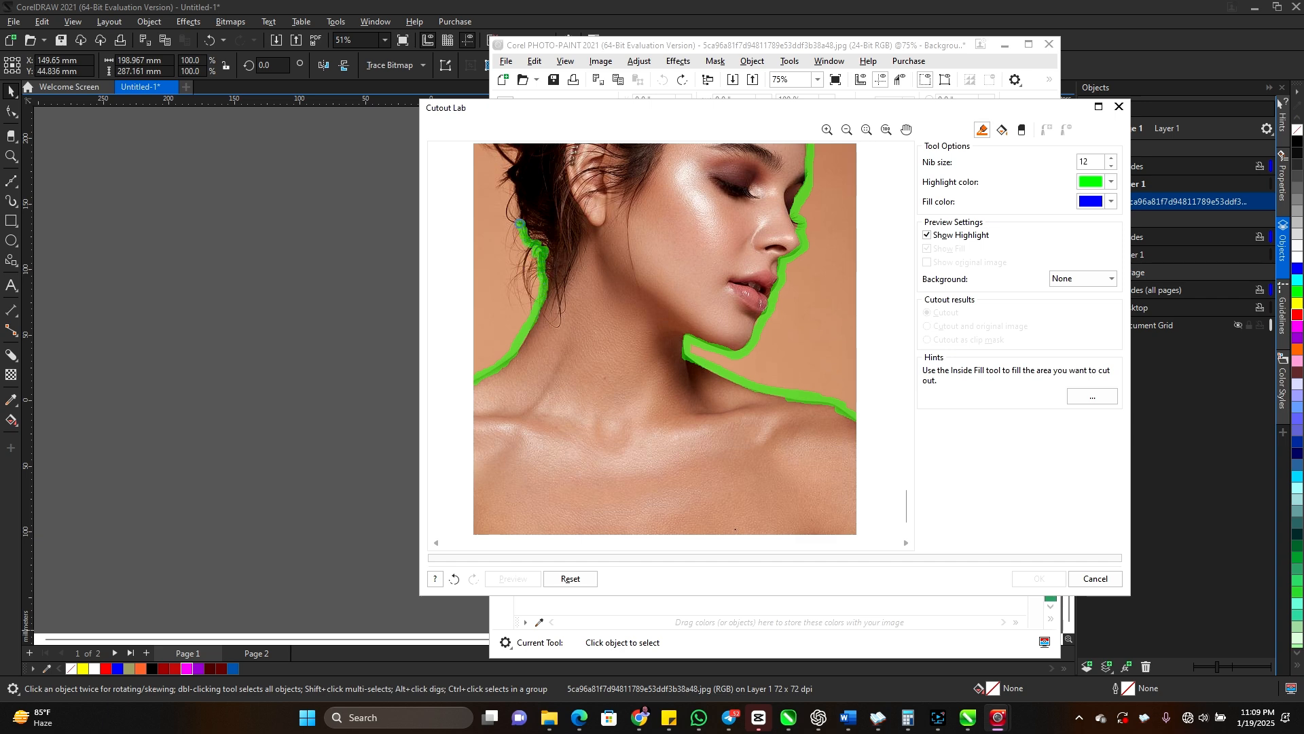
mouse_move(519, 223)
left_mouse_down()
mouse_move(515, 216)
mouse_move(515, 156)
left_mouse_up()
scroll(581, 275, "down", 1)
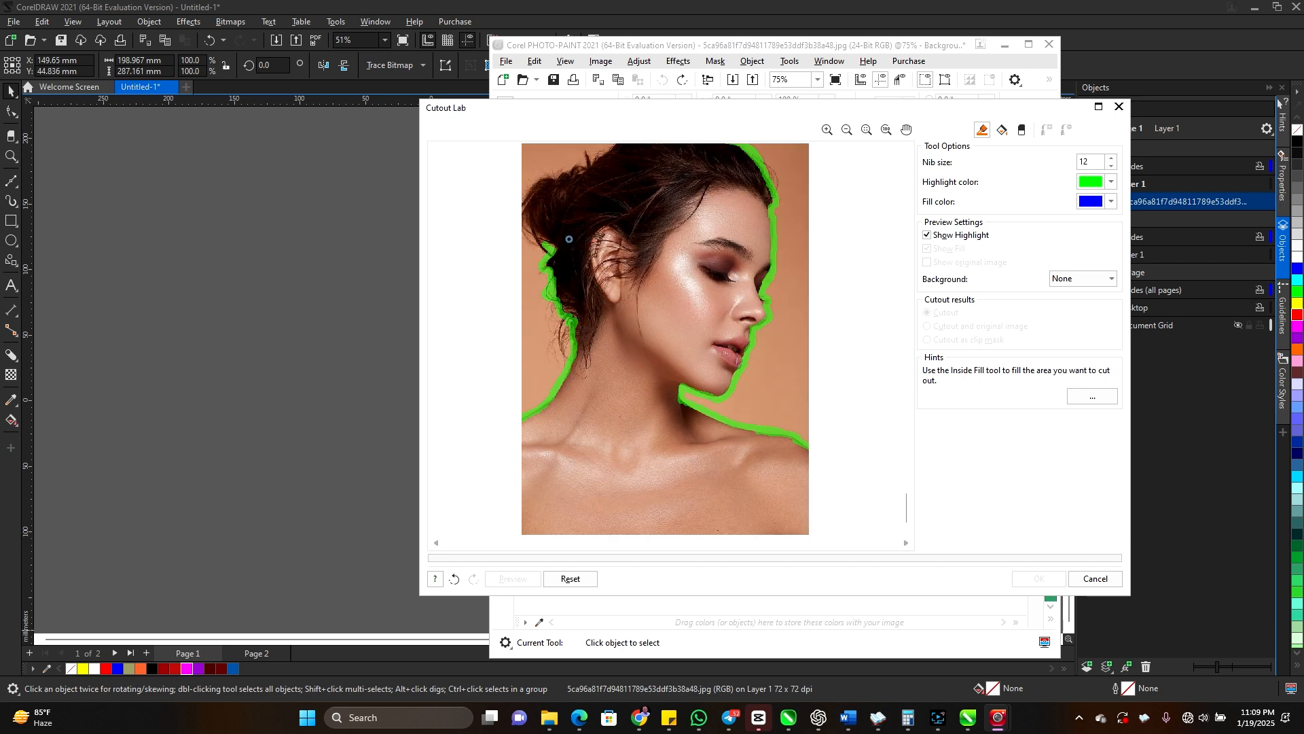
Highlight around the hair bun and over the top of the head, closing the outline at the forehead highlight.
scroll(569, 239, "up", 1)
mouse_move(516, 160)
left_mouse_down()
mouse_move(499, 158)
mouse_move(482, 182)
mouse_move(489, 242)
left_mouse_up()
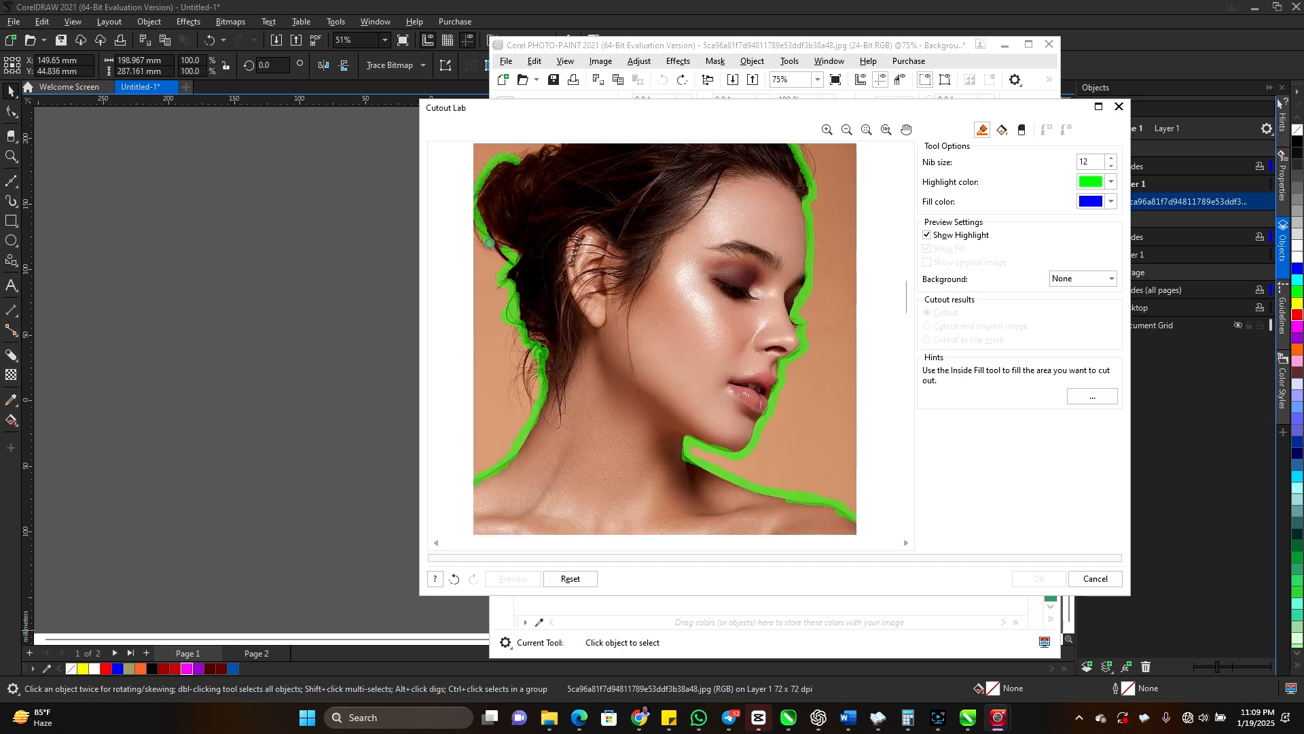
left_click_drag(519, 160, 534, 155)
left_click_drag(908, 290, 909, 173)
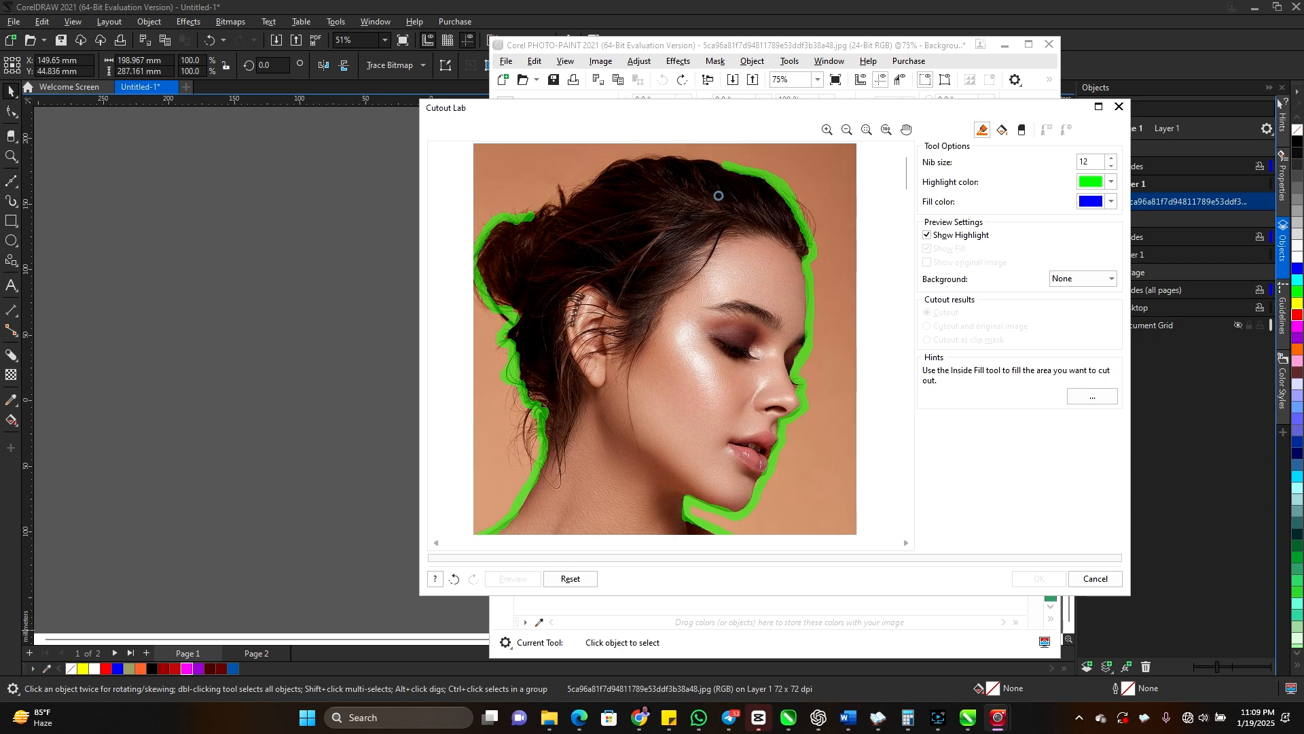
mouse_move(722, 162)
left_mouse_down()
mouse_move(674, 155)
mouse_move(601, 171)
mouse_move(551, 207)
left_mouse_up()
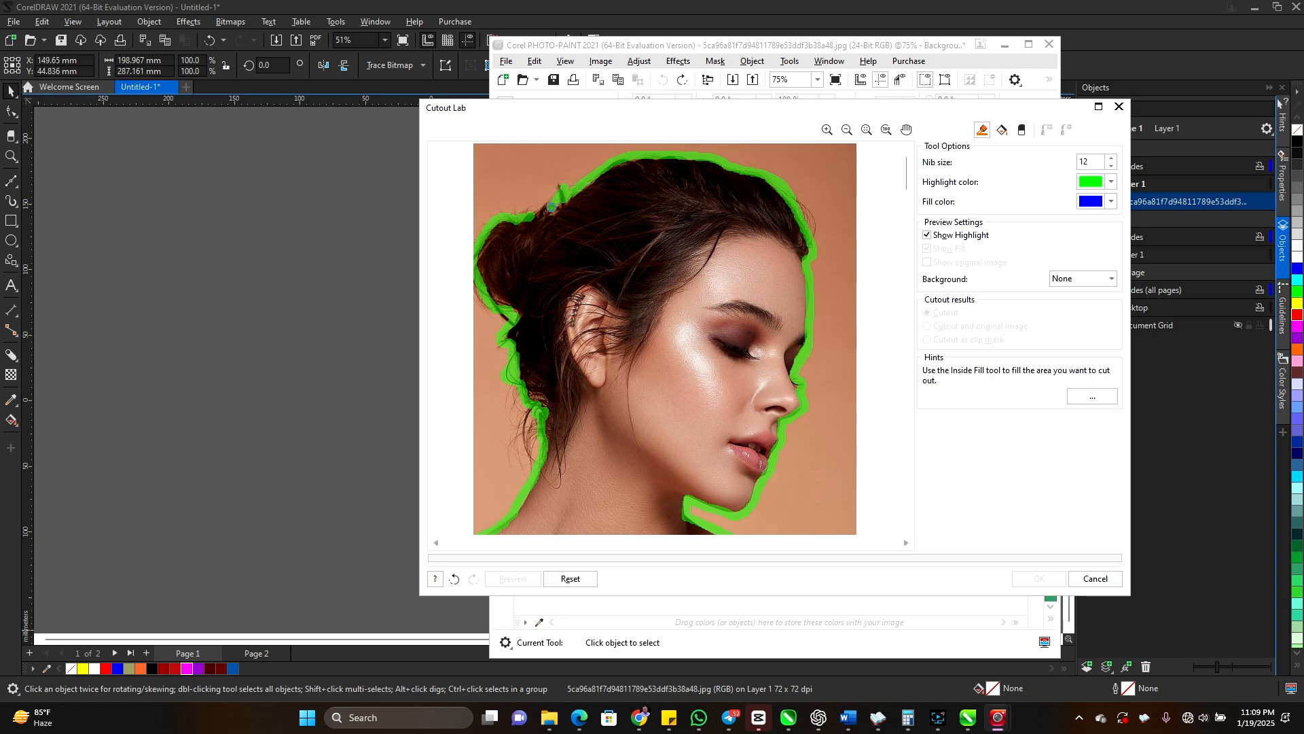
Fill the outlined woman with the Inside Fill tool and preview the cutout.
scroll(657, 325, "down", 1)
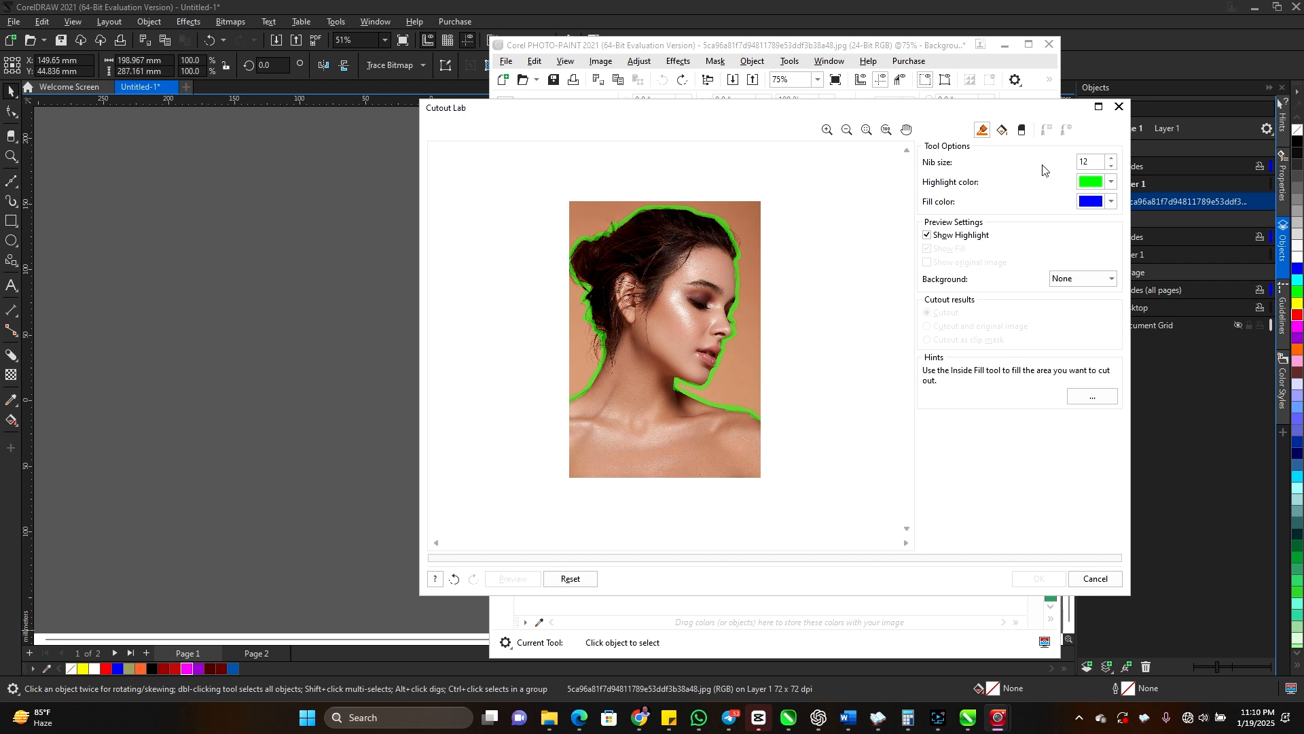
left_click(1003, 135)
left_click(656, 334)
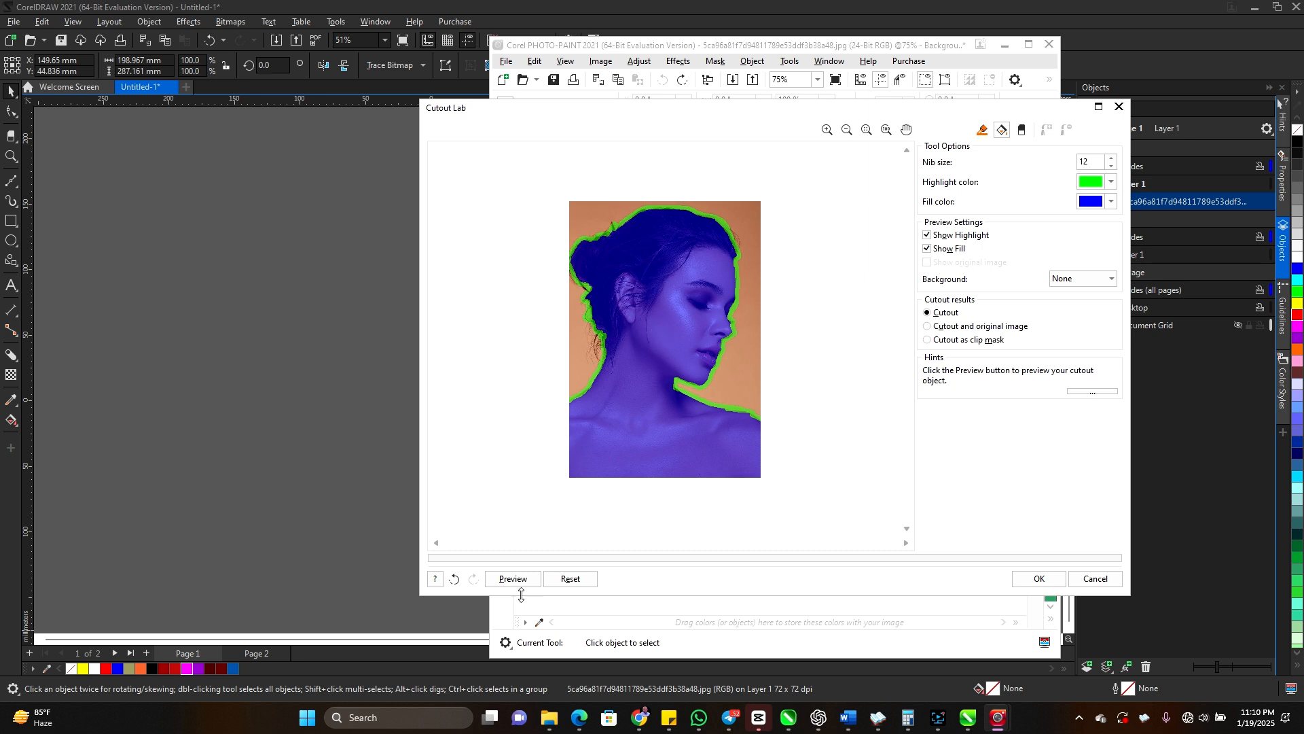
left_click(513, 579)
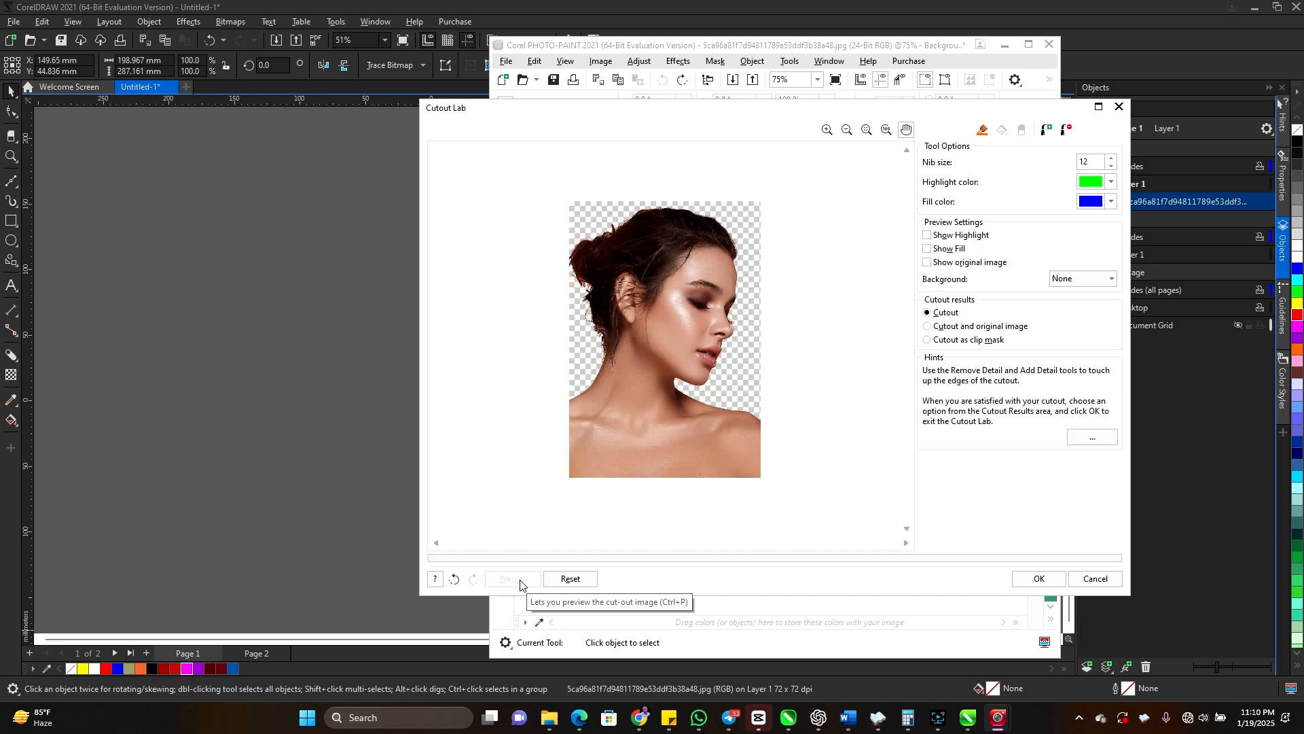
Set the cutout's preview background to White matte and inspect the edges around the neck, chin and hair.
left_click(1088, 280)
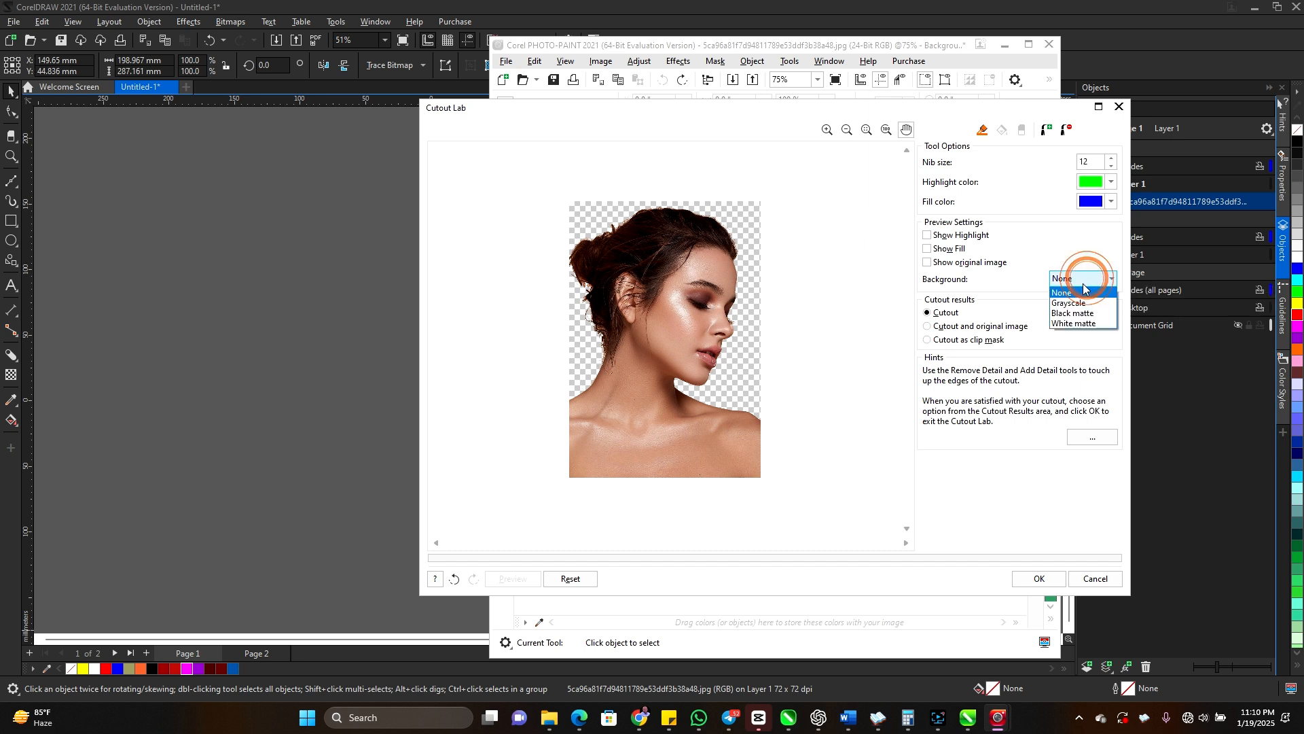
left_click(1074, 326)
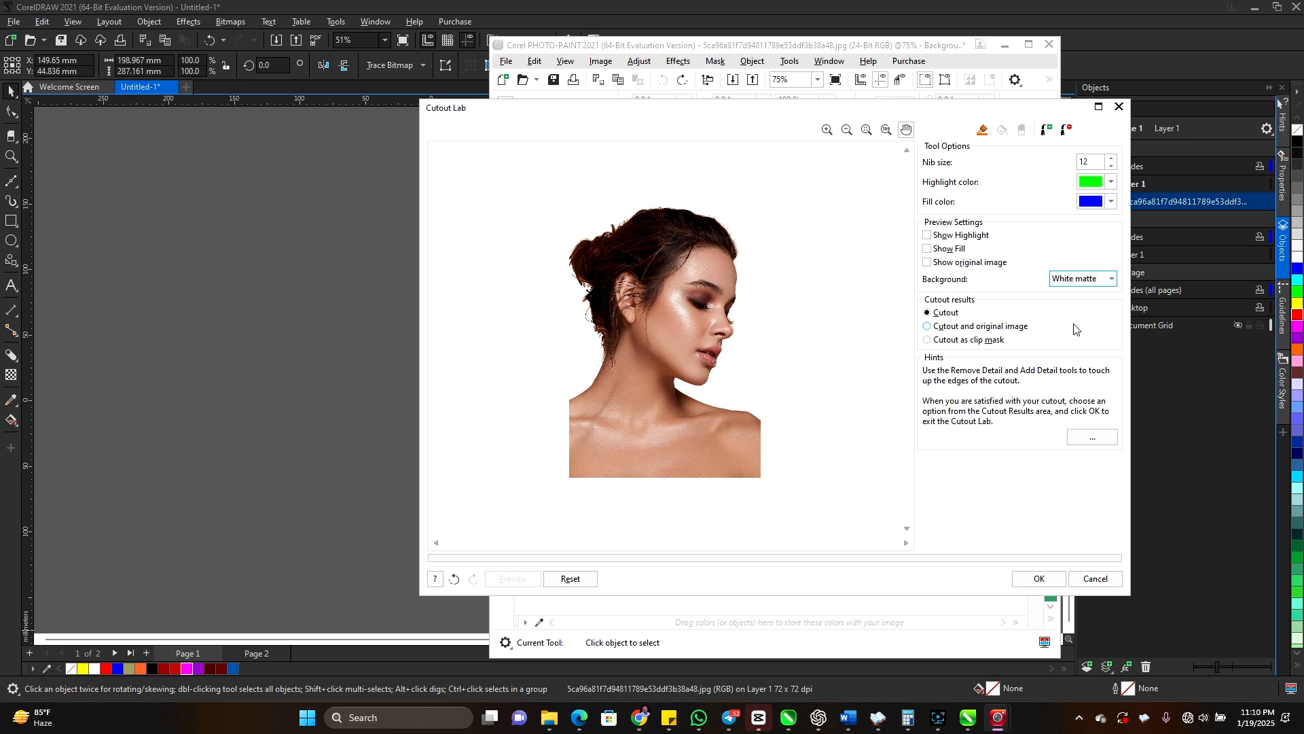
scroll(562, 293, "up", 1)
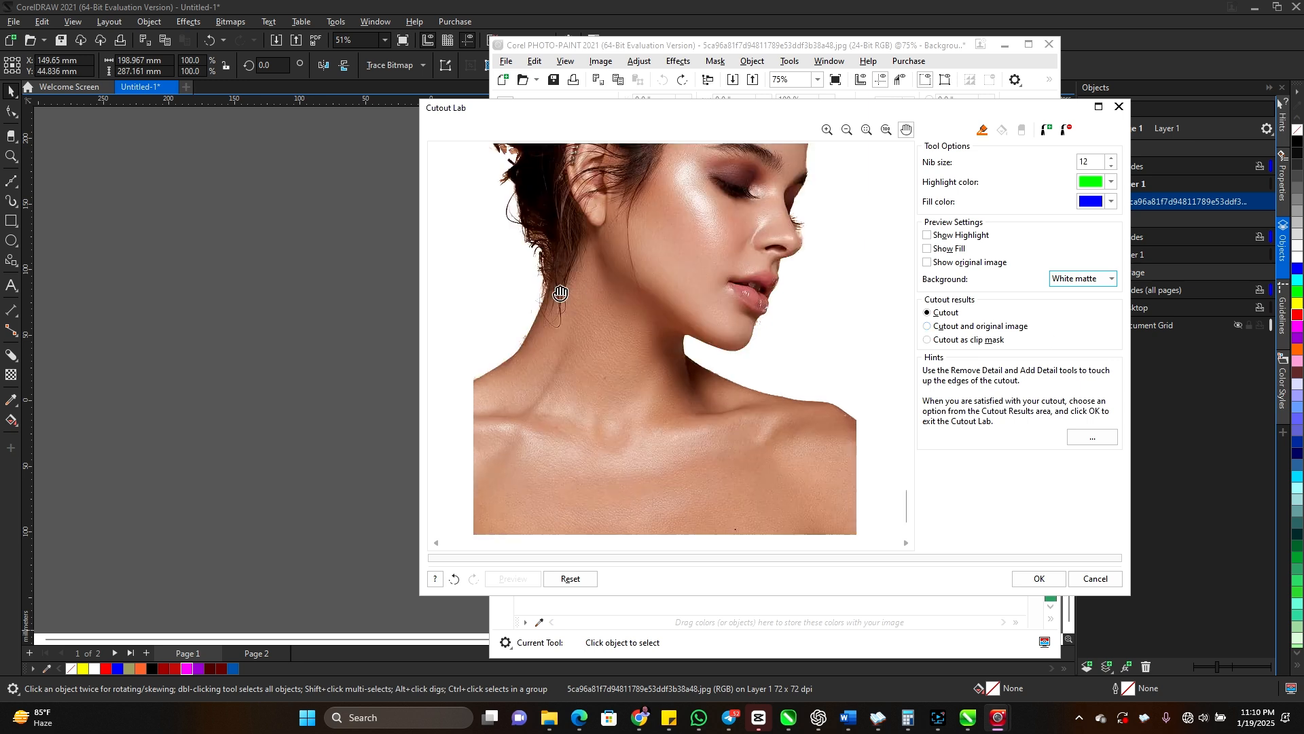
scroll(564, 286, "down", 1)
scroll(546, 235, "up", 2)
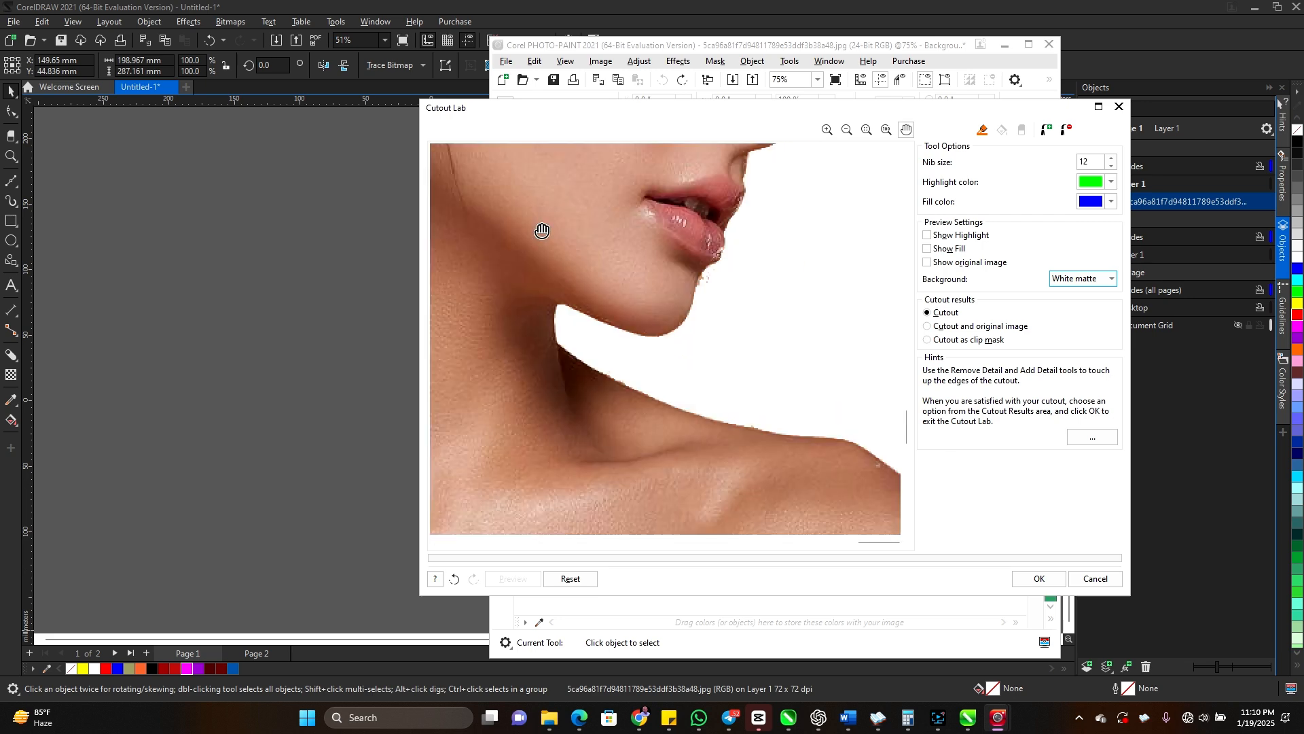
scroll(533, 217, "down", 2)
scroll(664, 293, "down", 1)
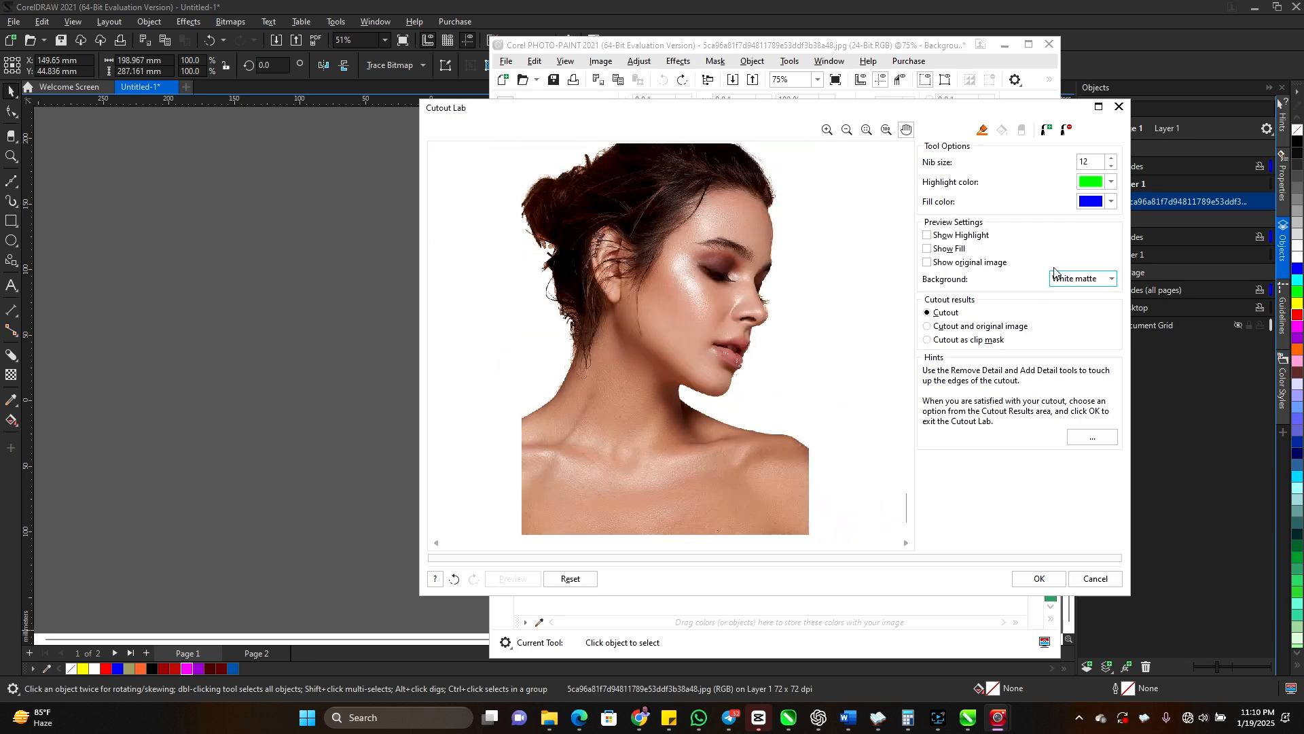
Use the Remove Detail tool to erase leftover background pixels from the hair edge just below the bun.
left_click(1064, 133)
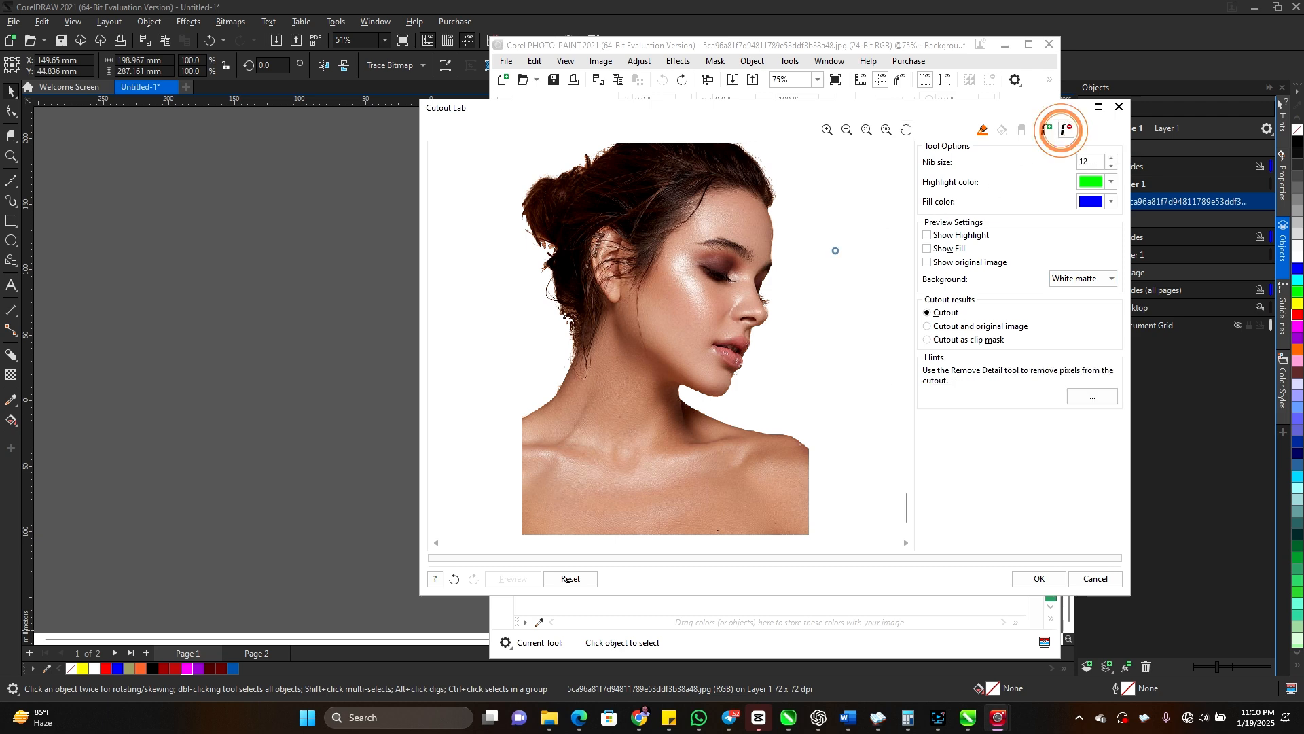
scroll(503, 233, "up", 2)
scroll(541, 281, "down", 2)
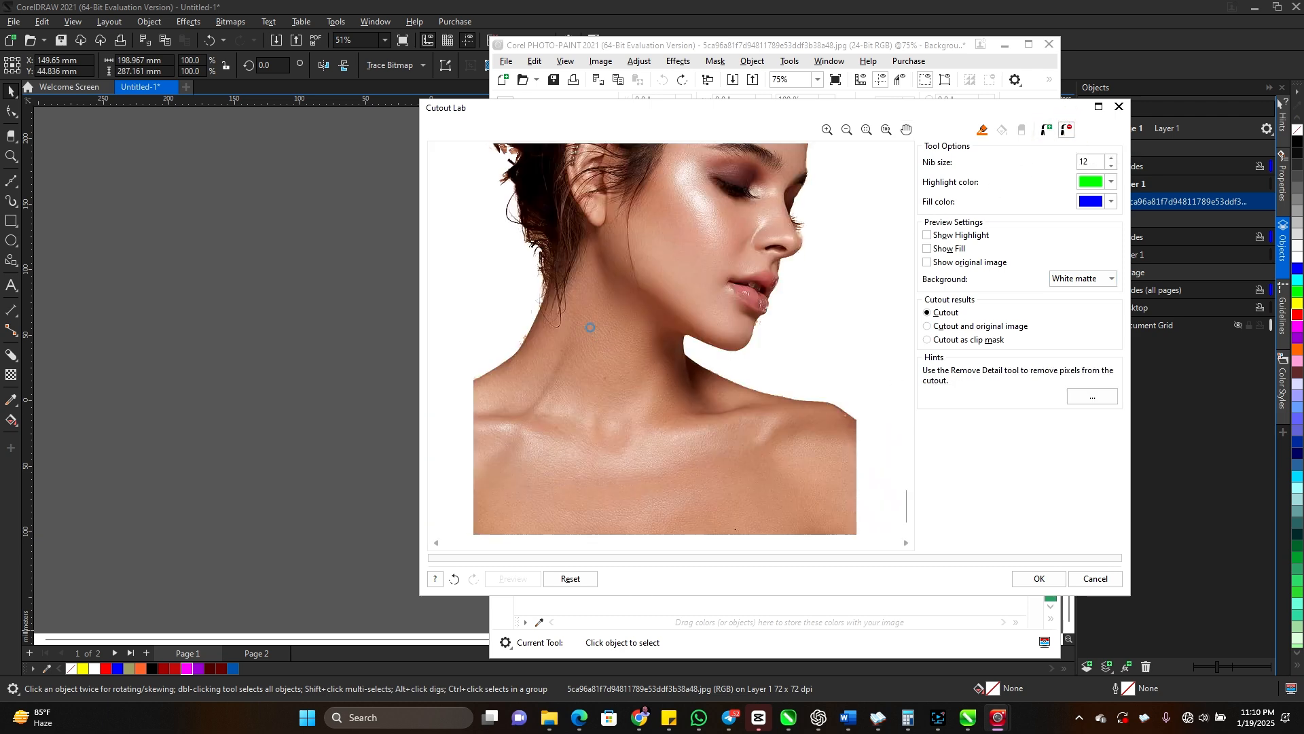
left_click(906, 130)
left_click_drag(555, 183, 535, 282)
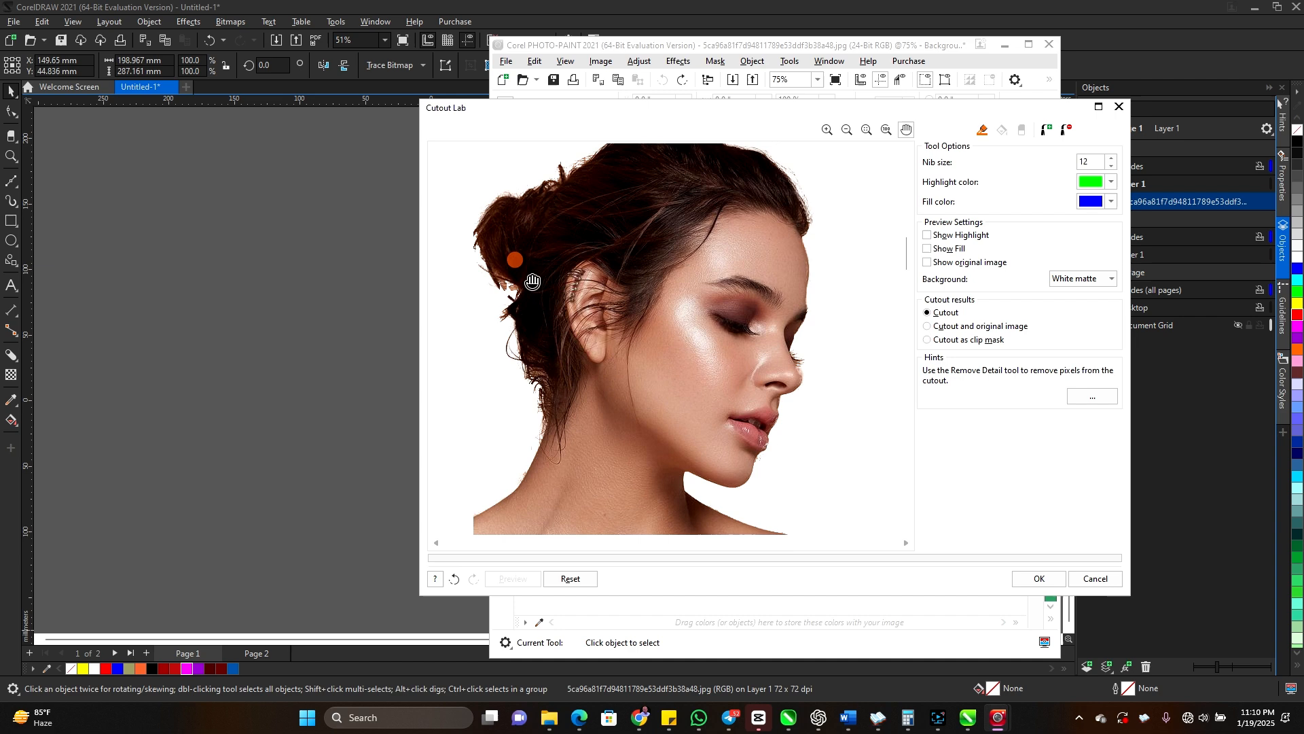
left_click(828, 130)
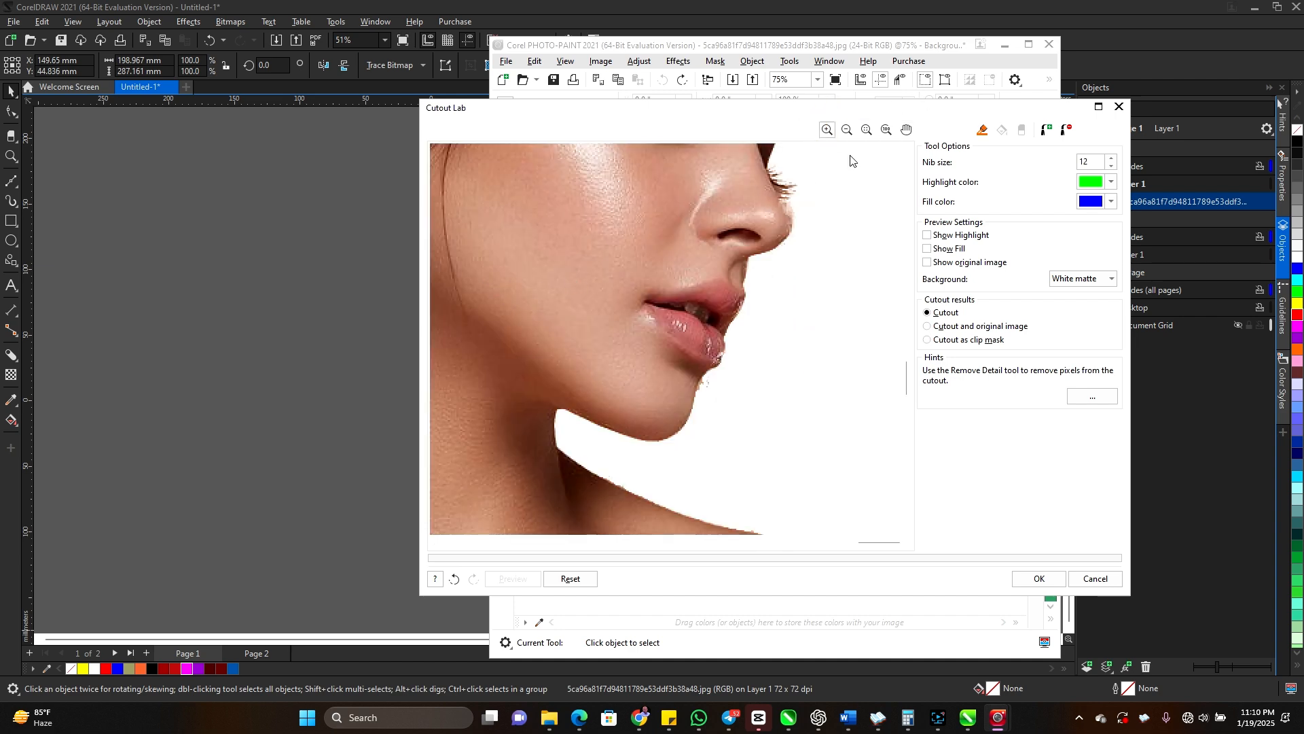
left_click(906, 130)
left_click_drag(563, 263, 646, 396)
left_click_drag(556, 294, 599, 324)
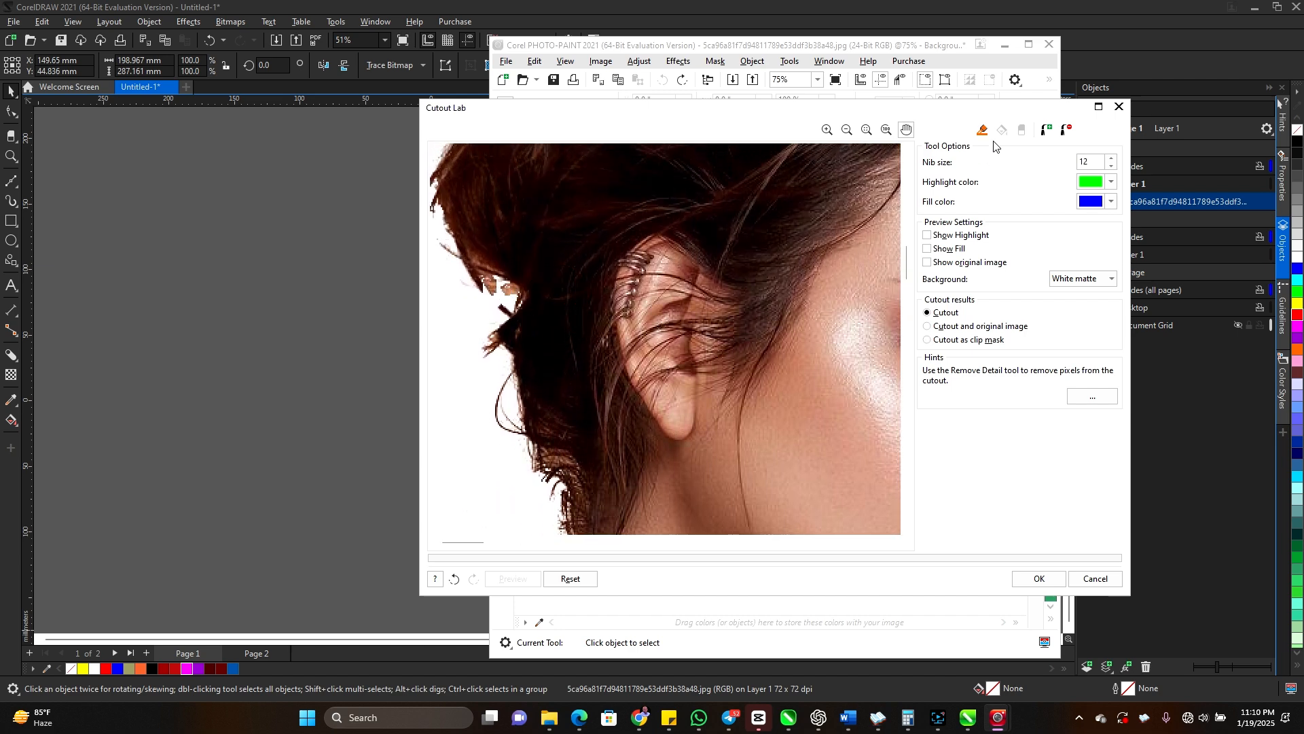
left_click(1064, 132)
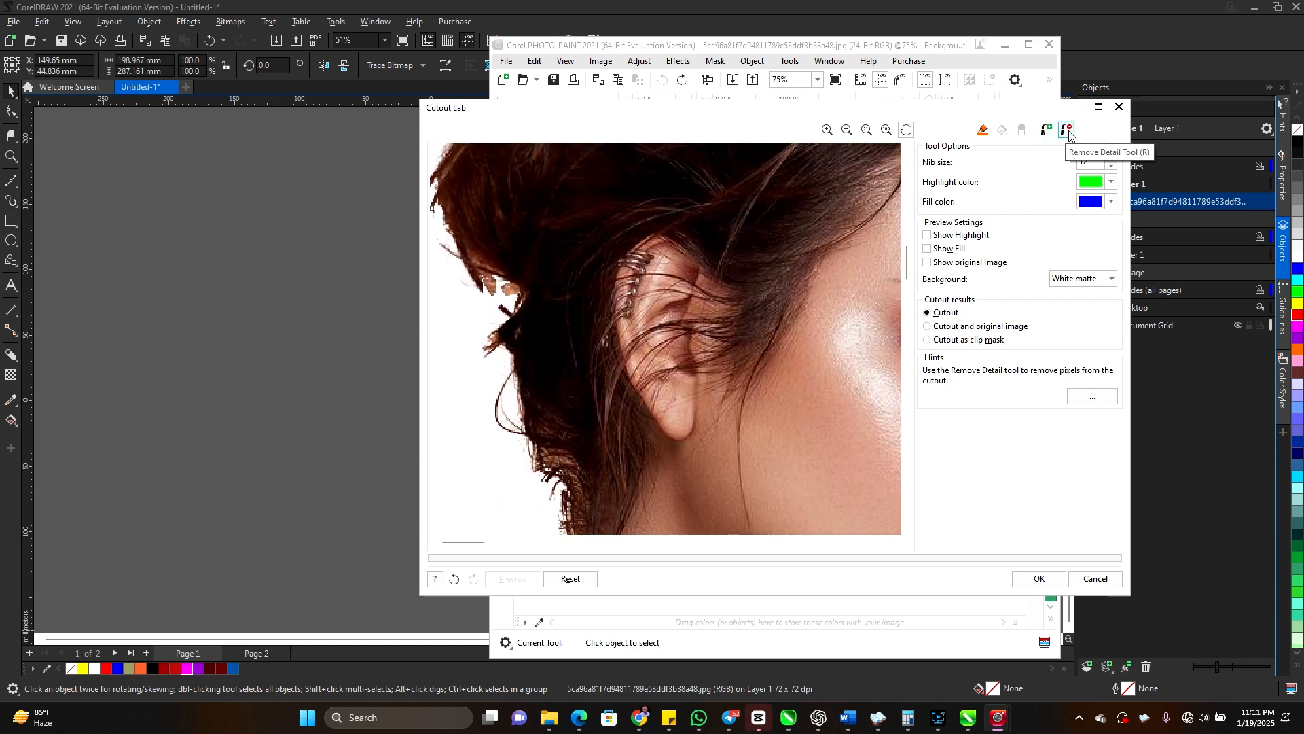
left_click(1071, 132)
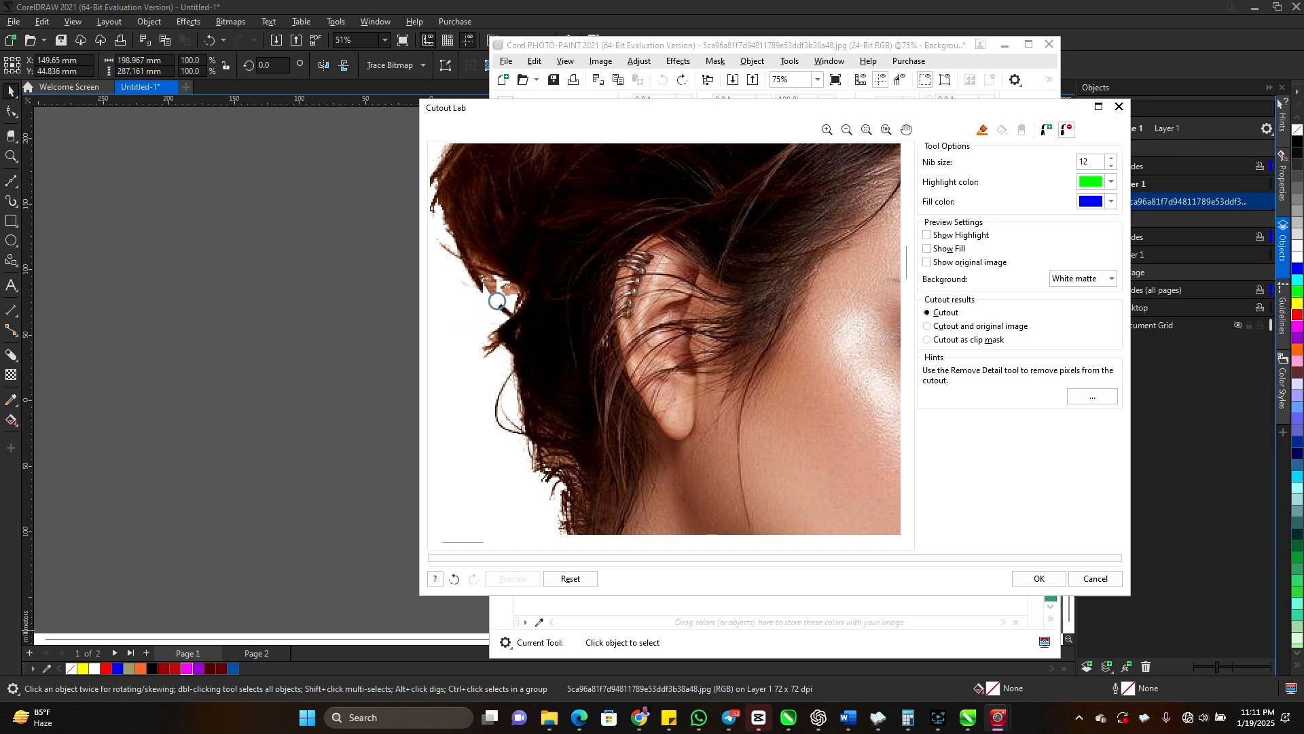
left_click(510, 294)
mouse_move(500, 293)
left_mouse_down()
mouse_move(495, 297)
mouse_move(488, 274)
mouse_move(515, 298)
mouse_move(488, 313)
mouse_move(503, 361)
left_mouse_up()
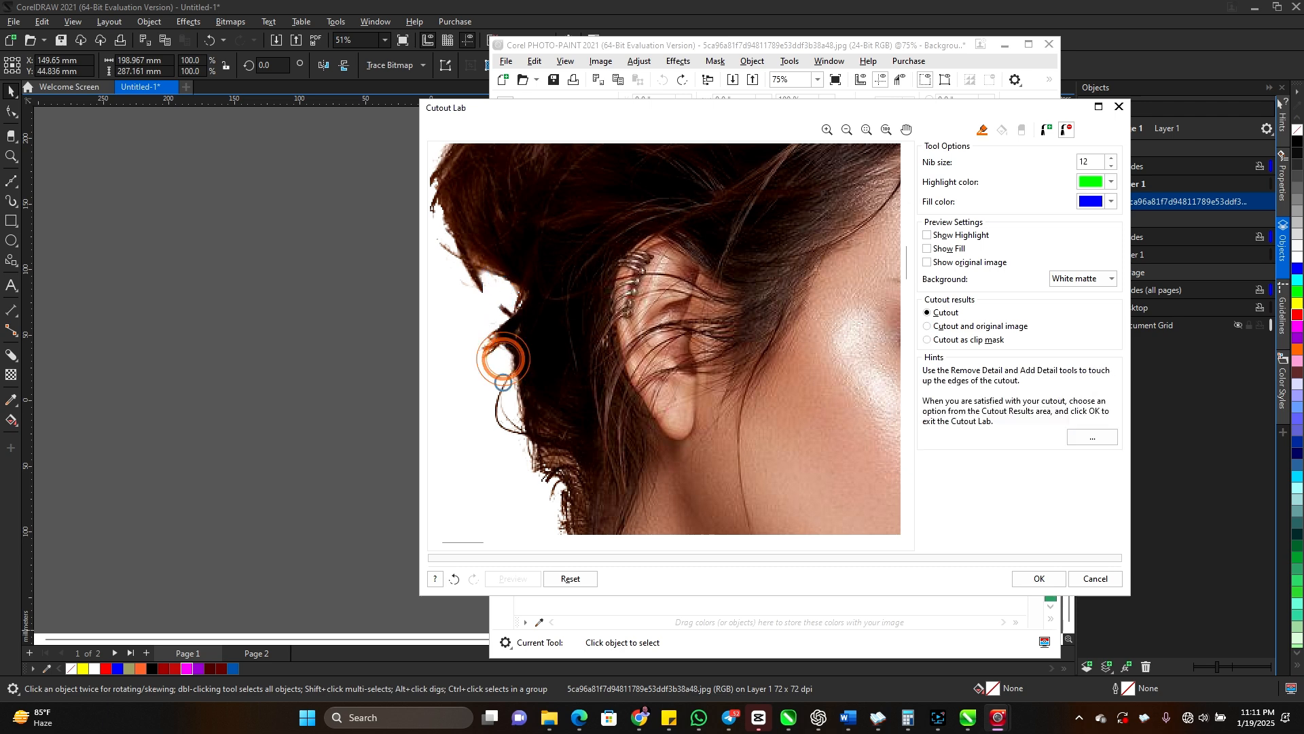
mouse_move(495, 274)
left_mouse_down()
mouse_move(460, 300)
mouse_move(445, 246)
mouse_move(469, 277)
left_mouse_up()
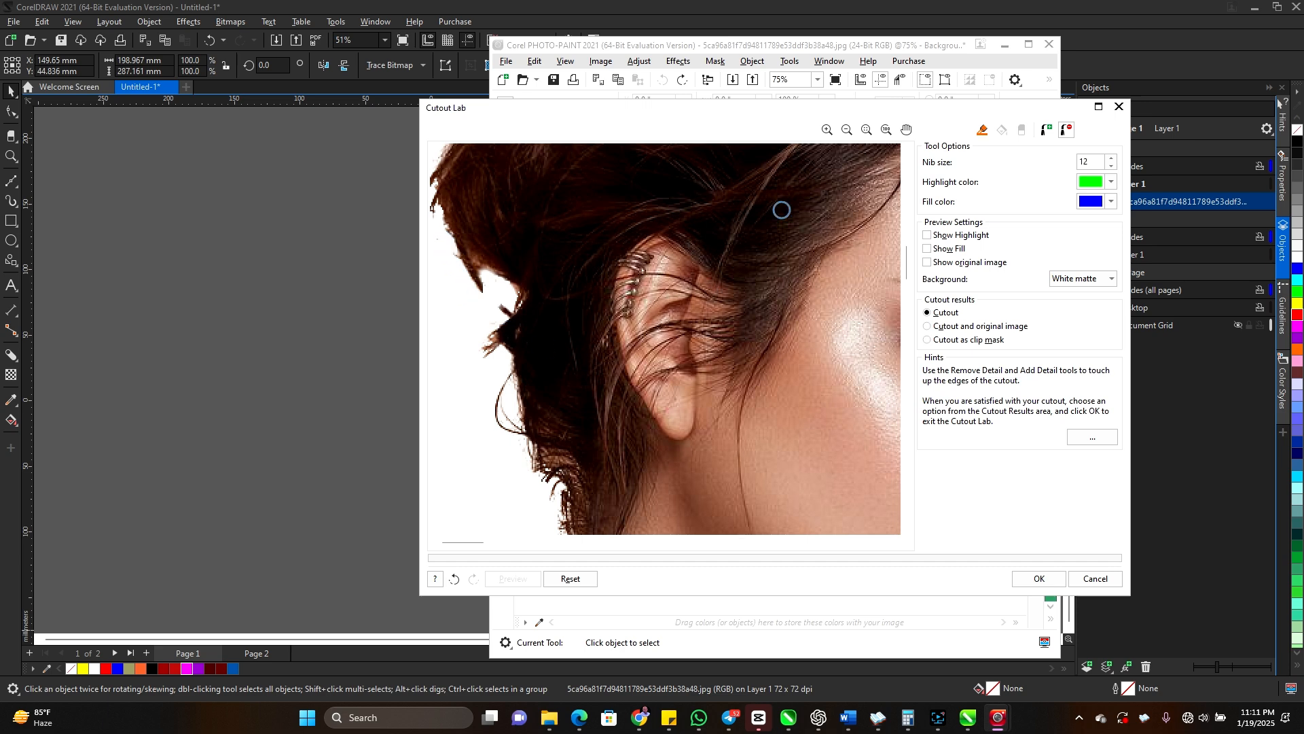
Erase leftover background pixels along the tip and underside of the nose with the Remove Detail tool.
left_click(910, 131)
left_click_drag(640, 227, 637, 328)
left_click_drag(684, 227, 599, 316)
mouse_move(795, 196)
left_mouse_down()
mouse_move(717, 209)
mouse_move(660, 183)
left_mouse_up()
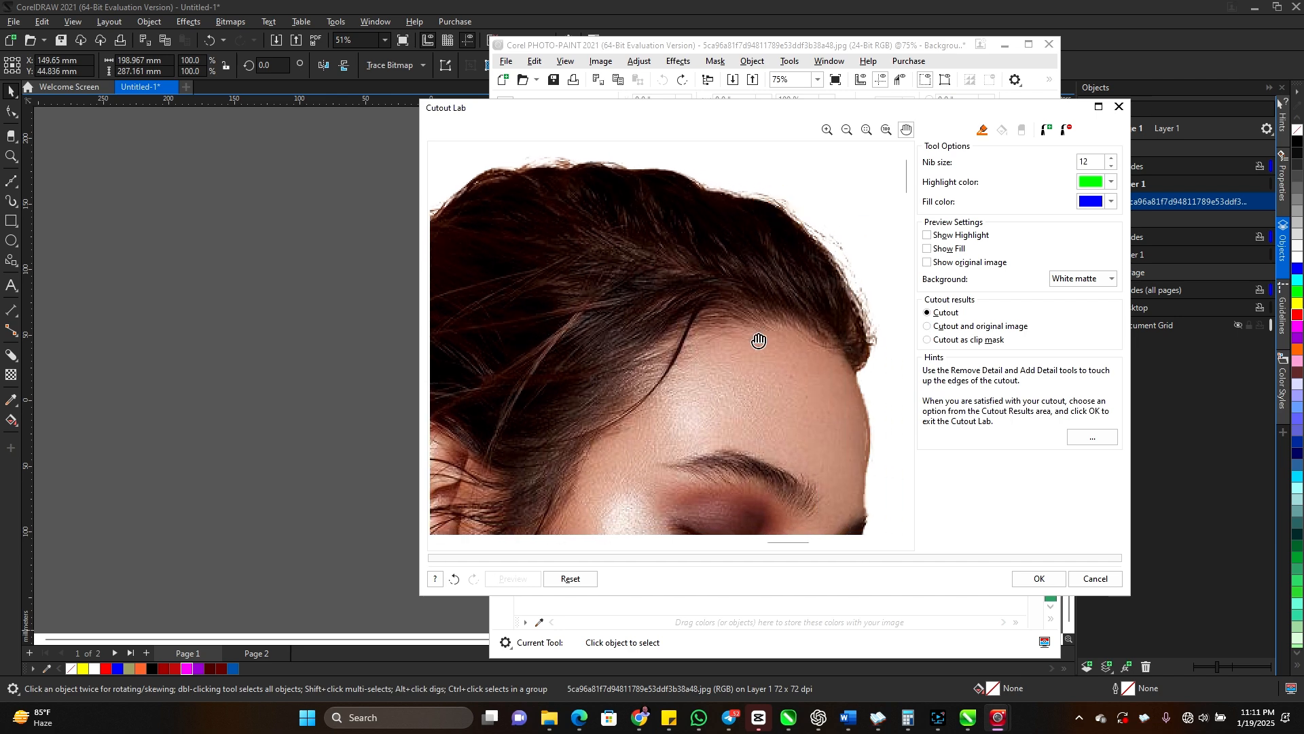
left_click_drag(756, 337, 718, 226)
left_click_drag(757, 416, 760, 274)
left_click_drag(780, 437, 788, 359)
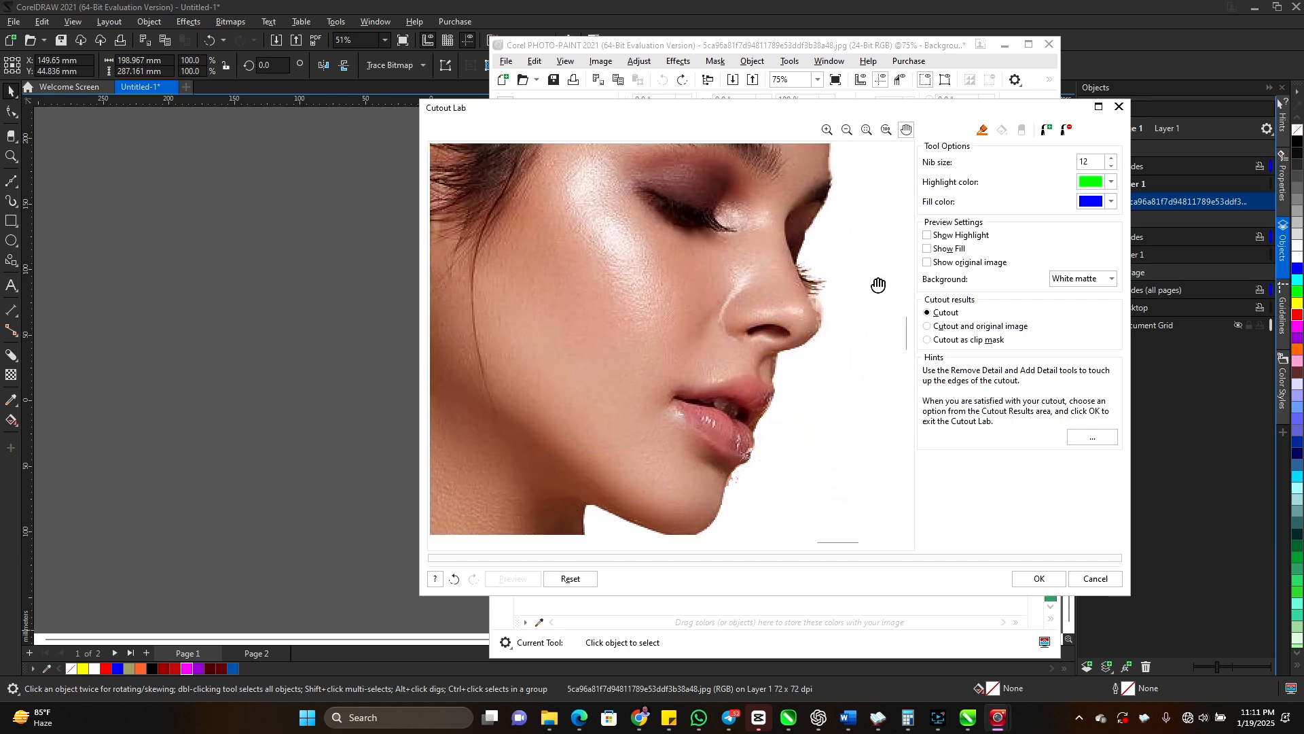
left_click(1065, 131)
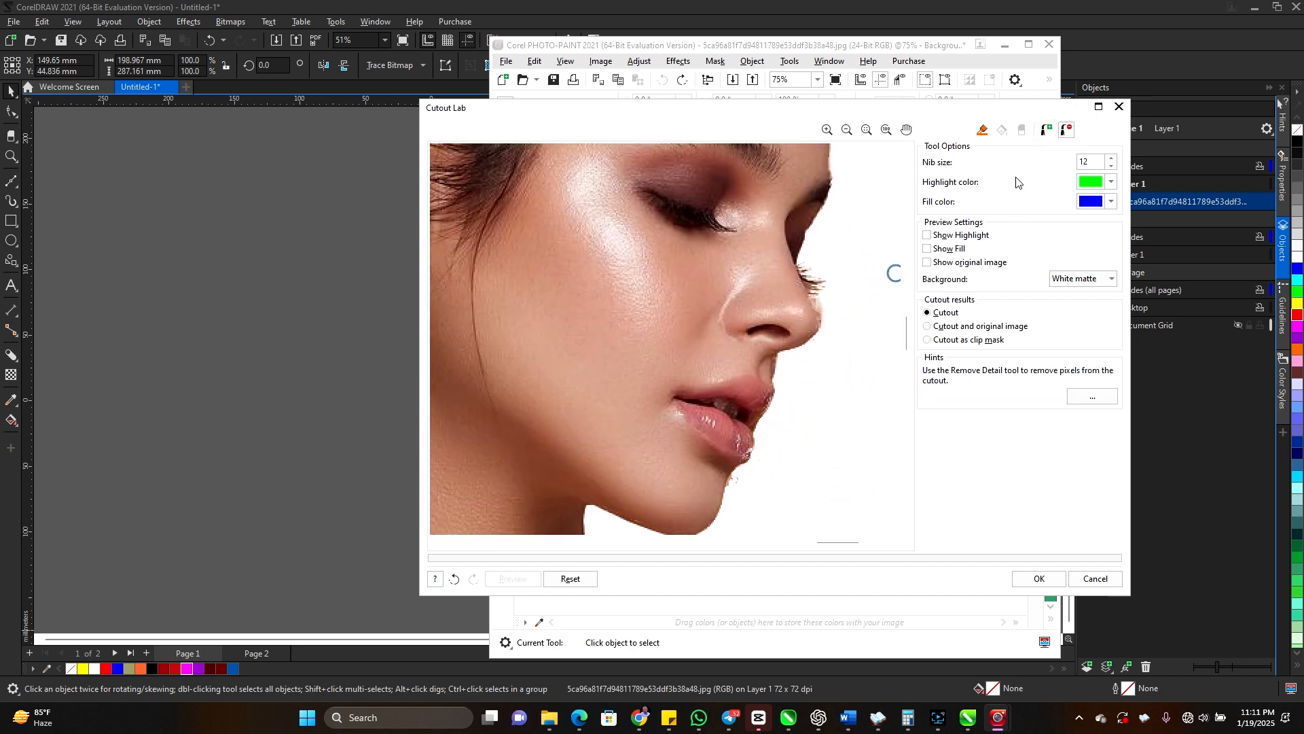
left_click(828, 304)
mouse_move(794, 354)
left_mouse_down()
mouse_move(826, 310)
mouse_move(803, 356)
left_mouse_up()
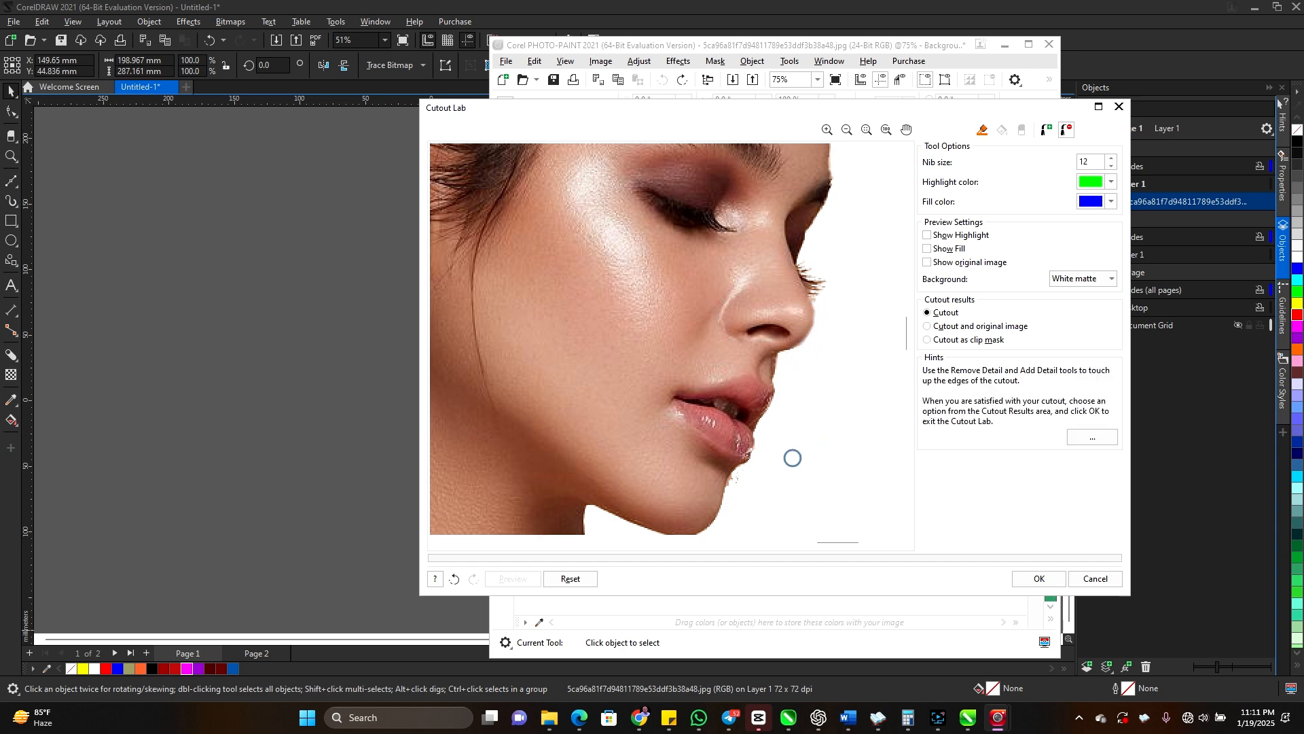
Restore the nose's edge with the Add Detail tool, clearing stray pixels beside it with the Remove Detail tool.
left_click(1046, 130)
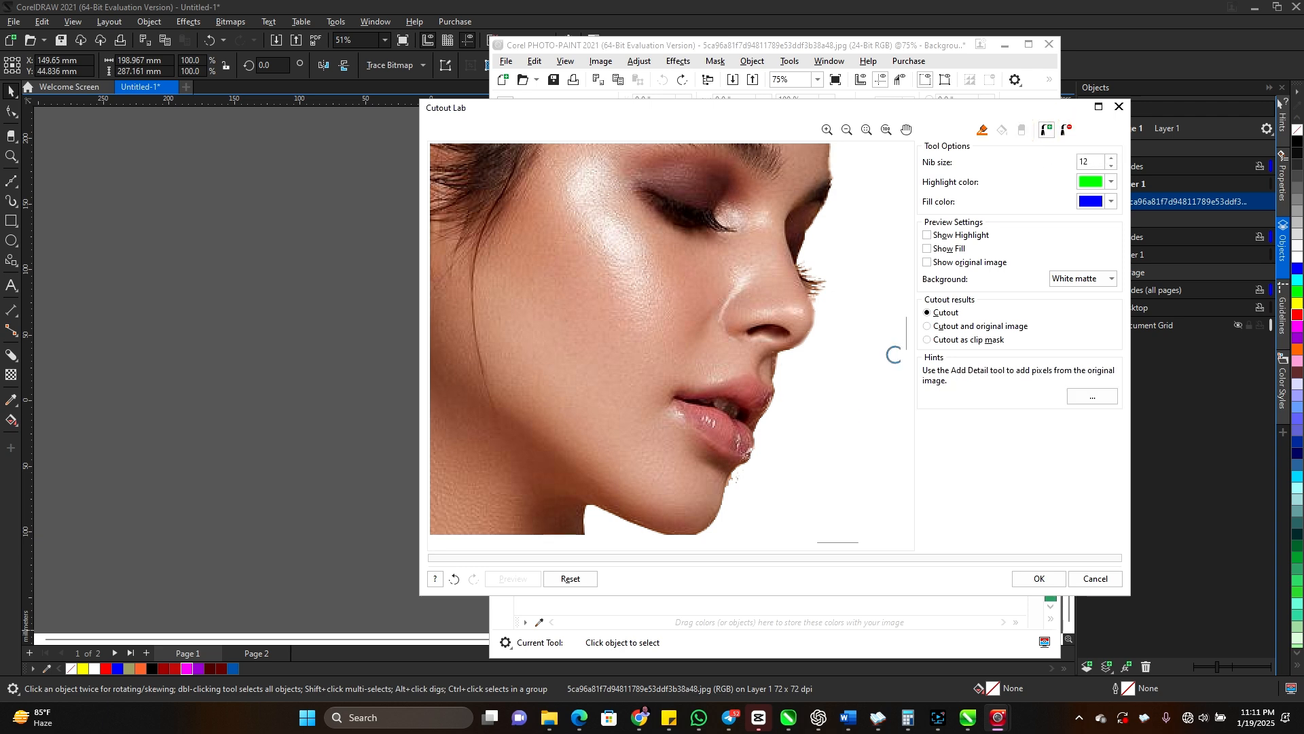
left_click(807, 309)
left_click(1066, 129)
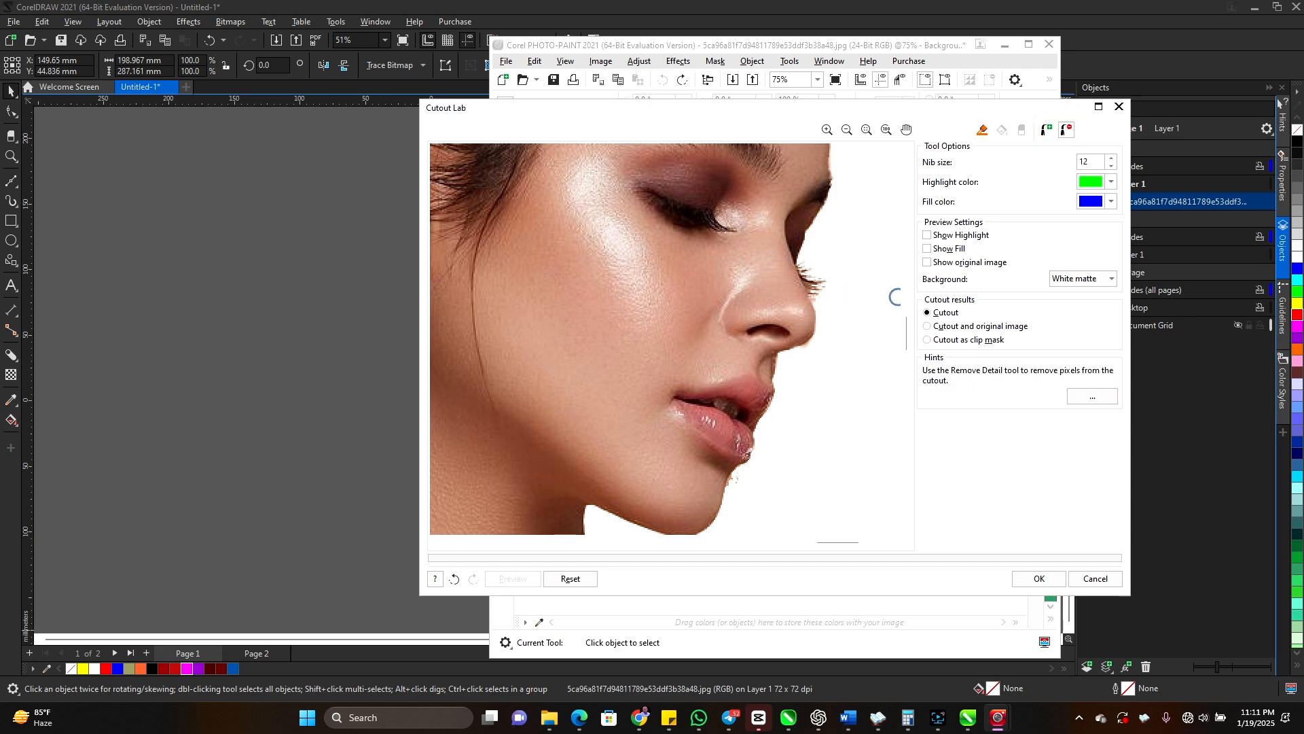
left_click_drag(846, 332, 838, 328)
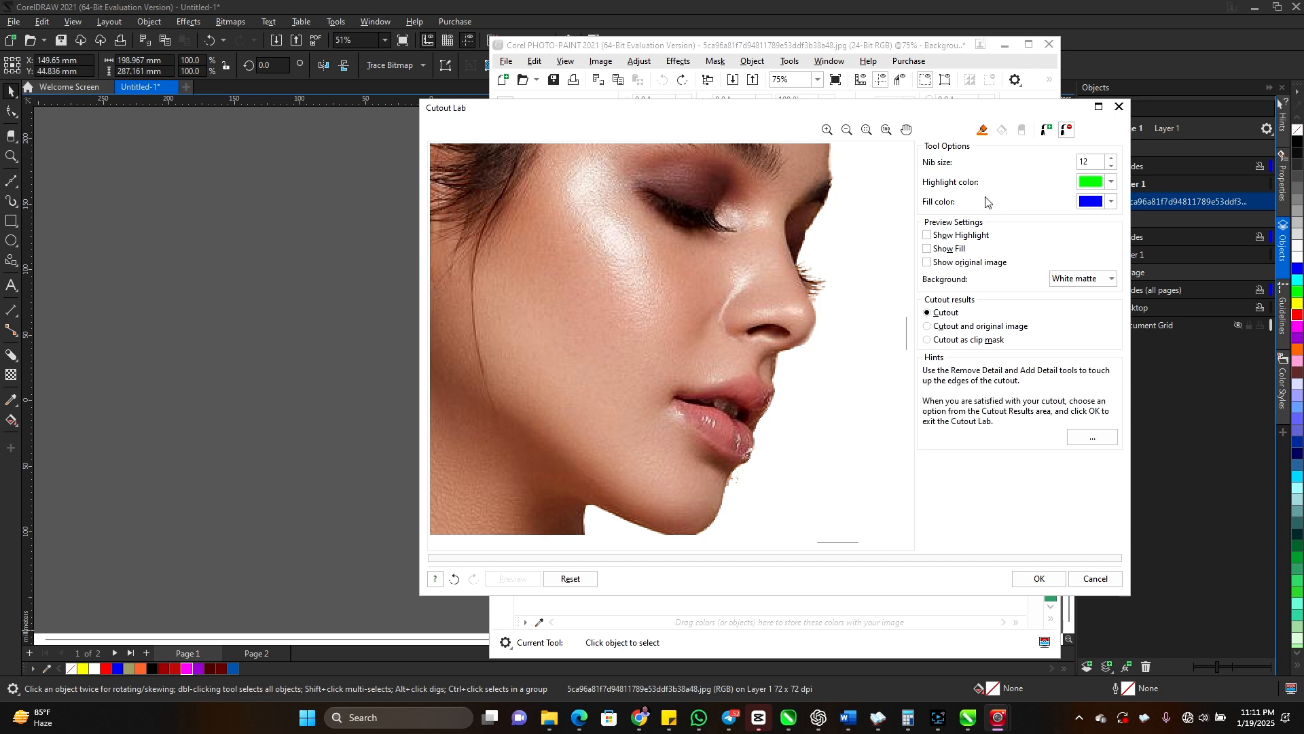
left_click(1043, 132)
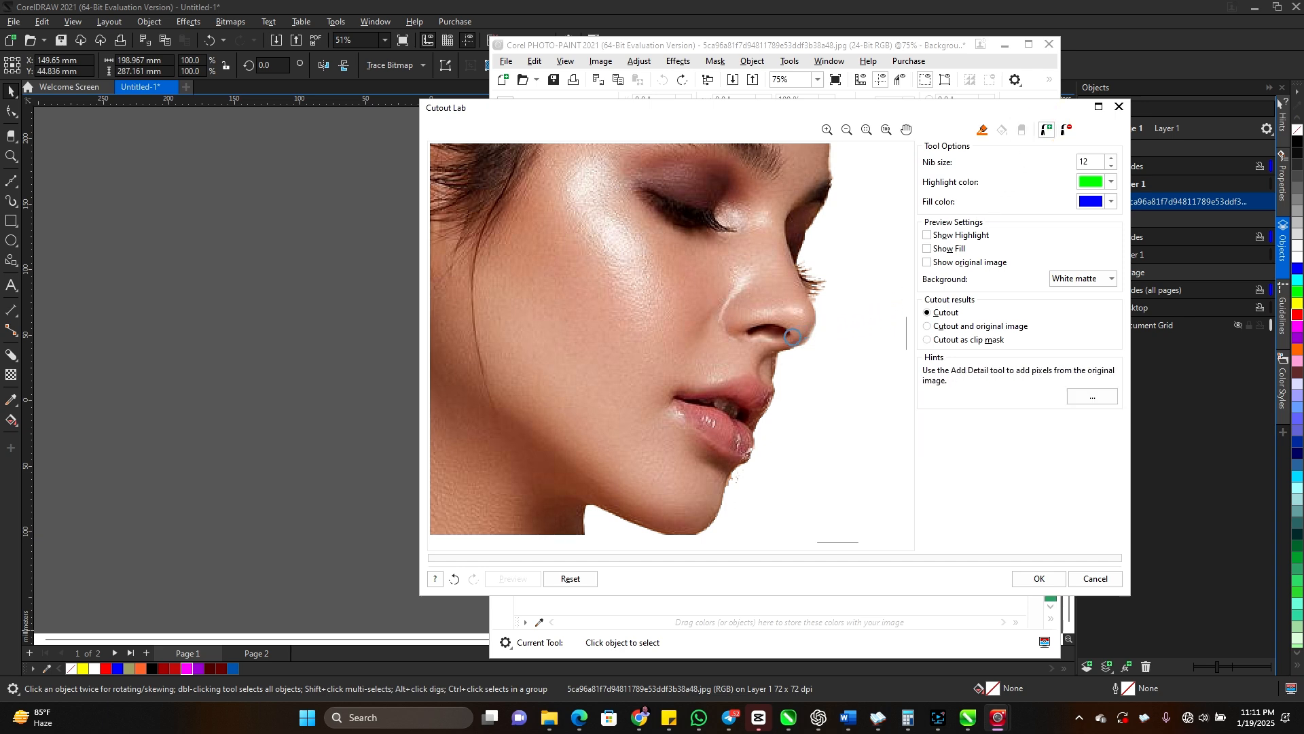
left_click_drag(780, 354, 811, 325)
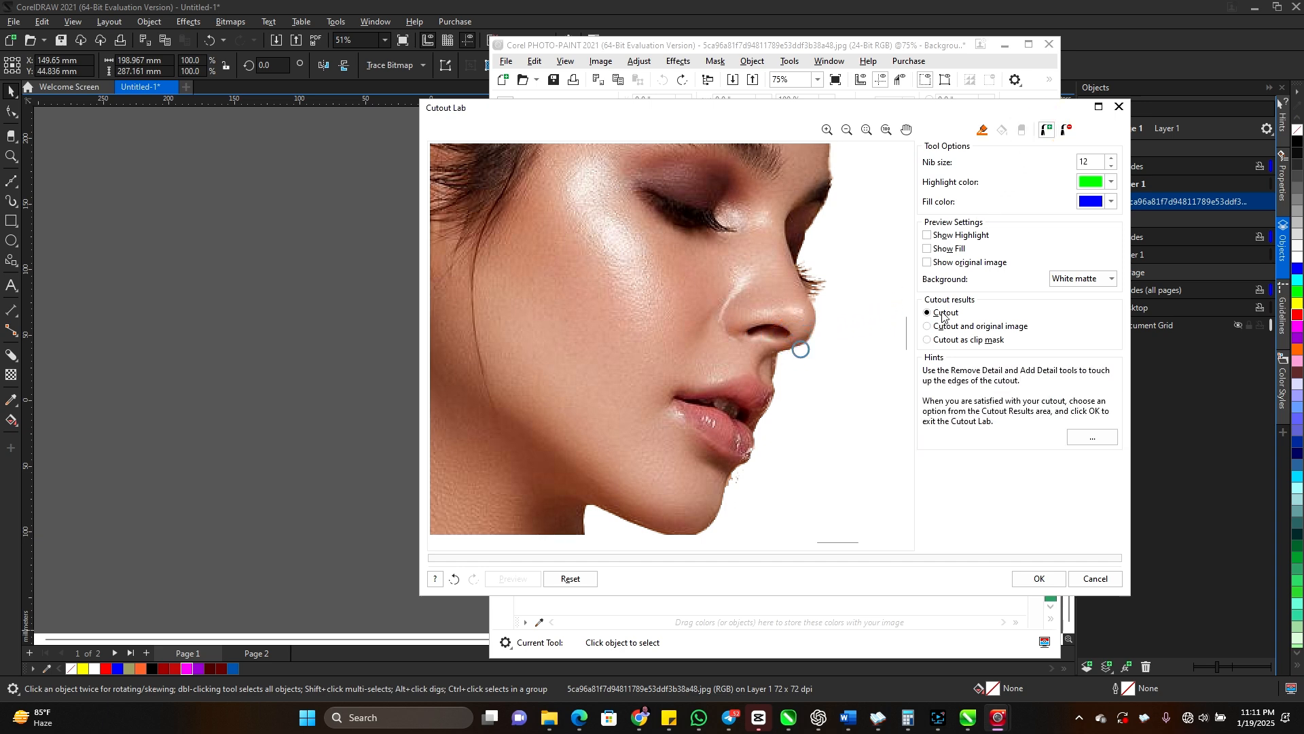
Remove stray pixels between the nose and upper lip and just below the lower lip using the Remove Detail tool.
left_click(1065, 131)
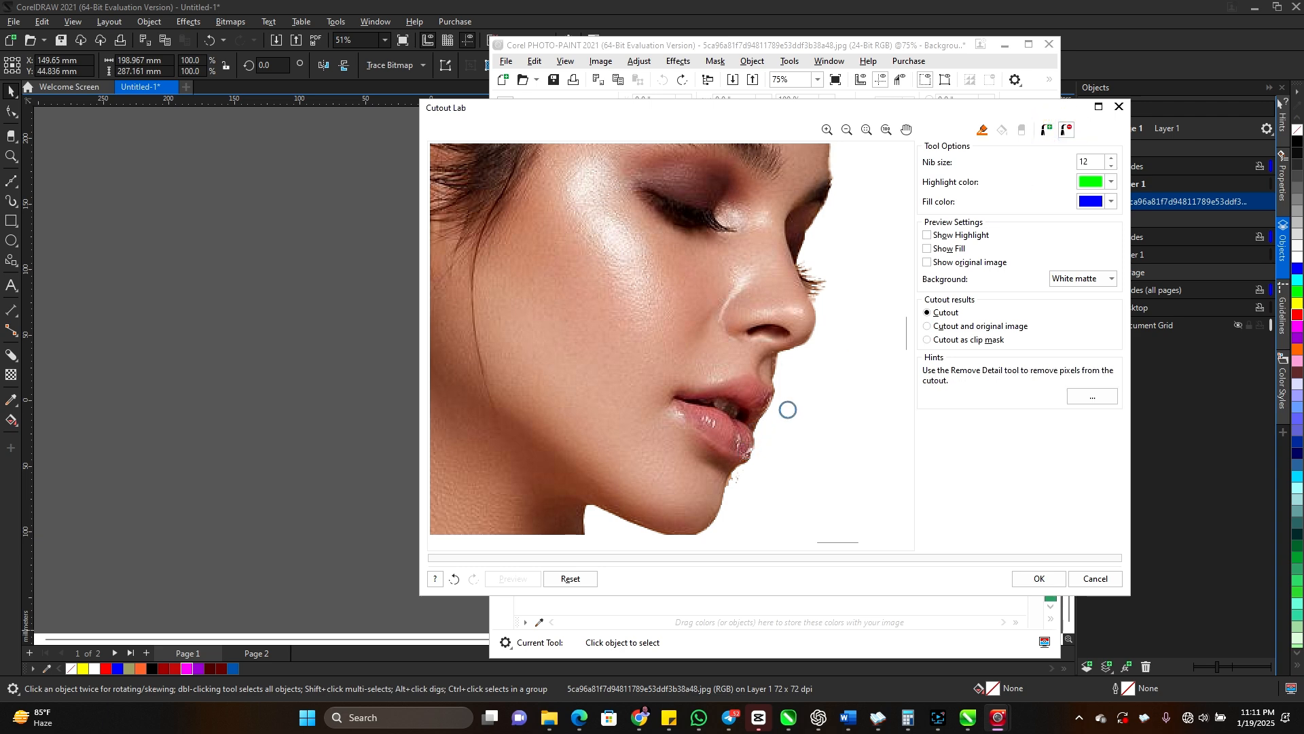
left_click_drag(782, 362, 793, 375)
left_click(736, 479)
Restore the chin's edge just below the lower lip with the Add Detail tool.
left_click(1044, 133)
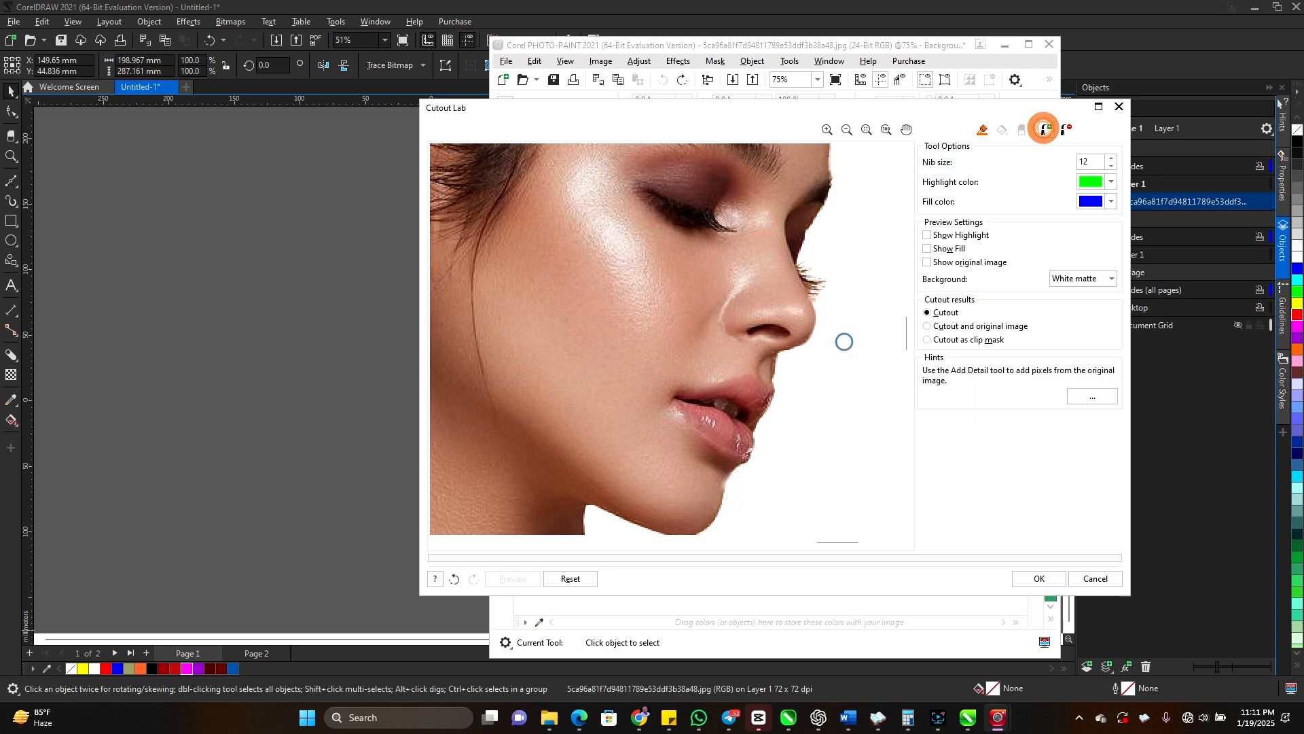
left_click_drag(702, 493, 725, 467)
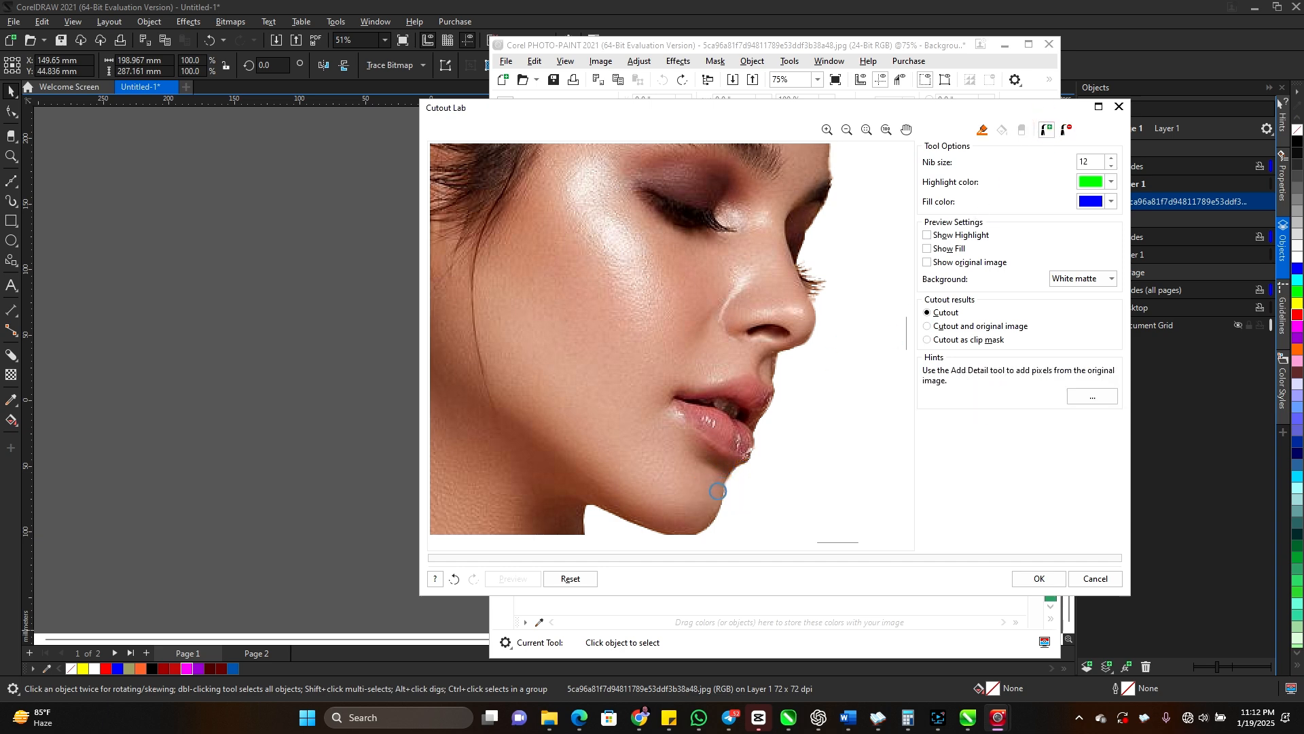
scroll(783, 317, "down", 1)
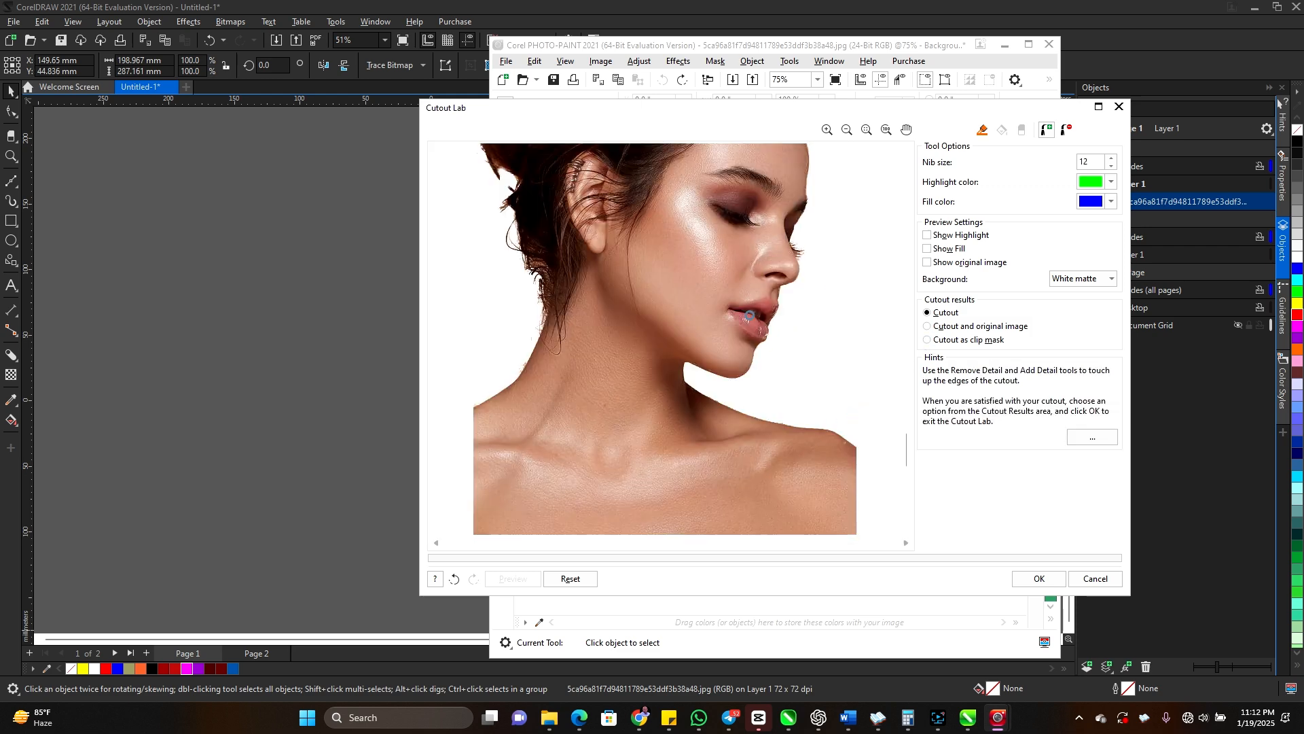
Erase leftover background pixels along the upper edge of the shoulder with the Remove Detail tool.
scroll(747, 479, "up", 1)
scroll(753, 452, "down", 1)
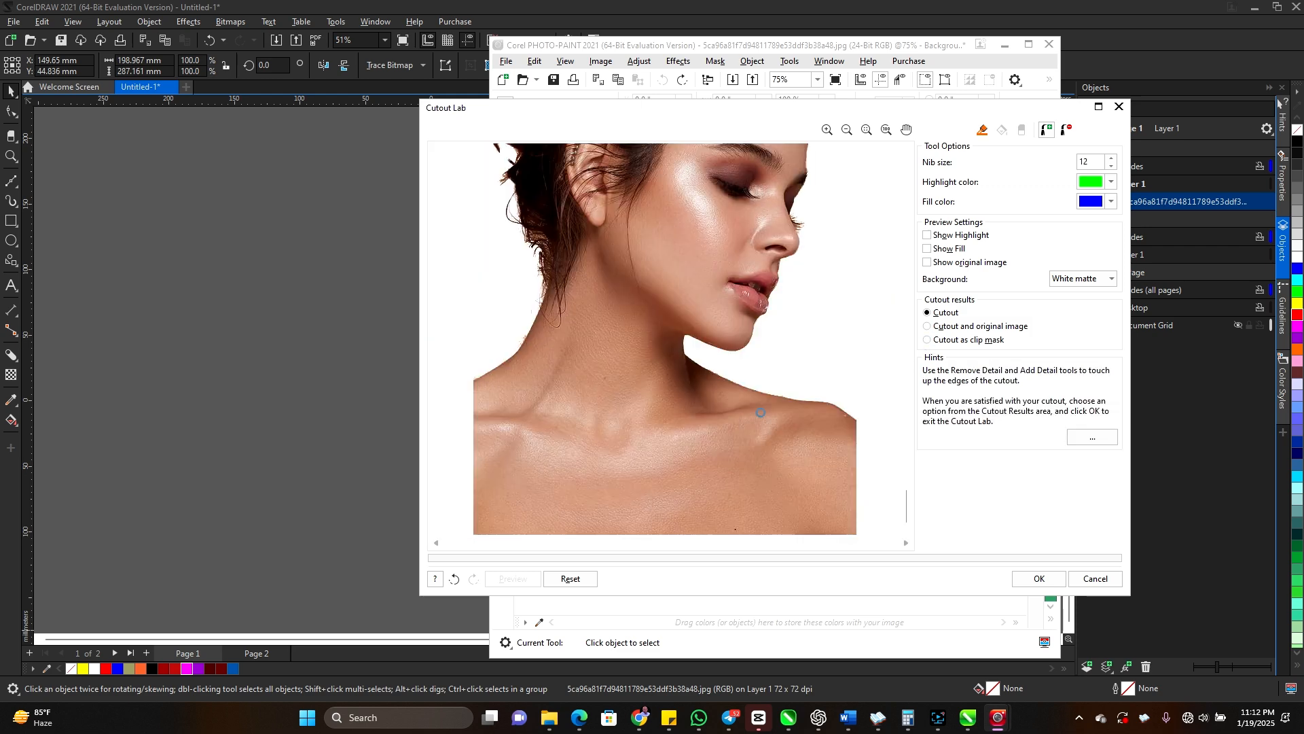
left_click(1063, 131)
scroll(824, 379, "up", 1)
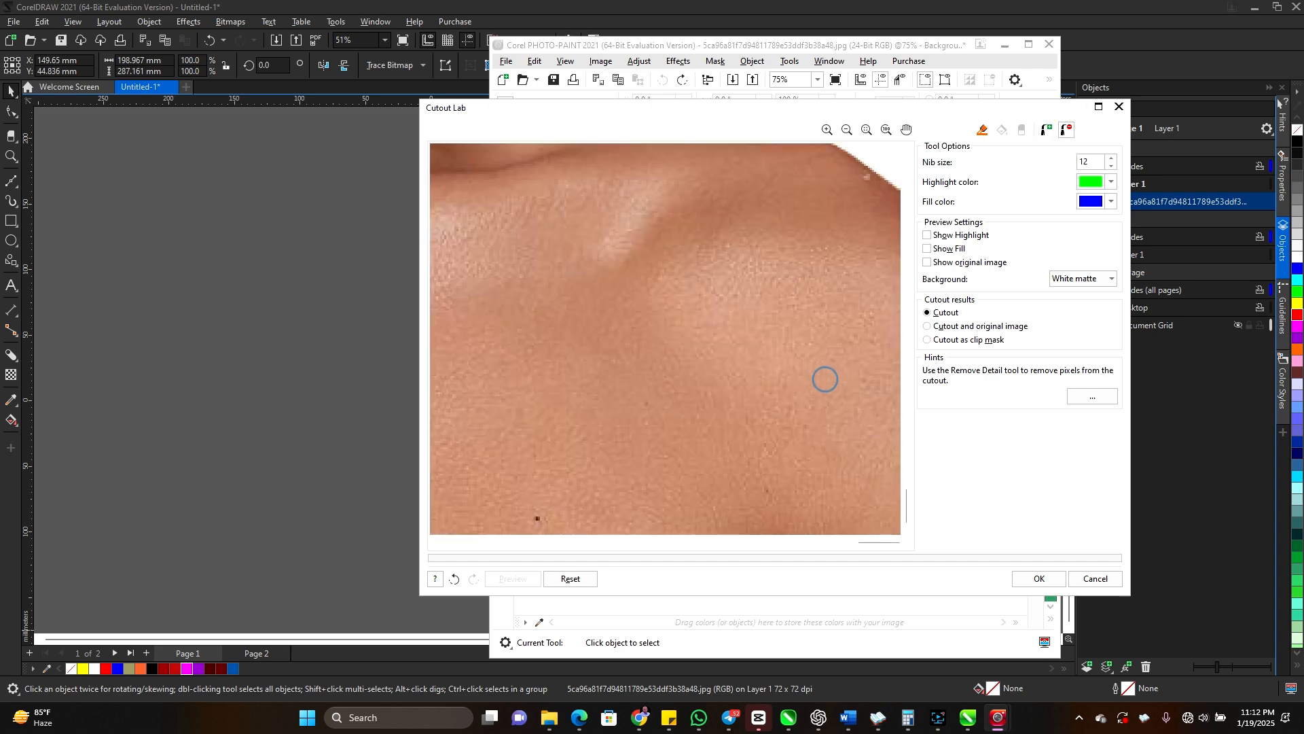
scroll(779, 302, "down", 1)
left_click(735, 235)
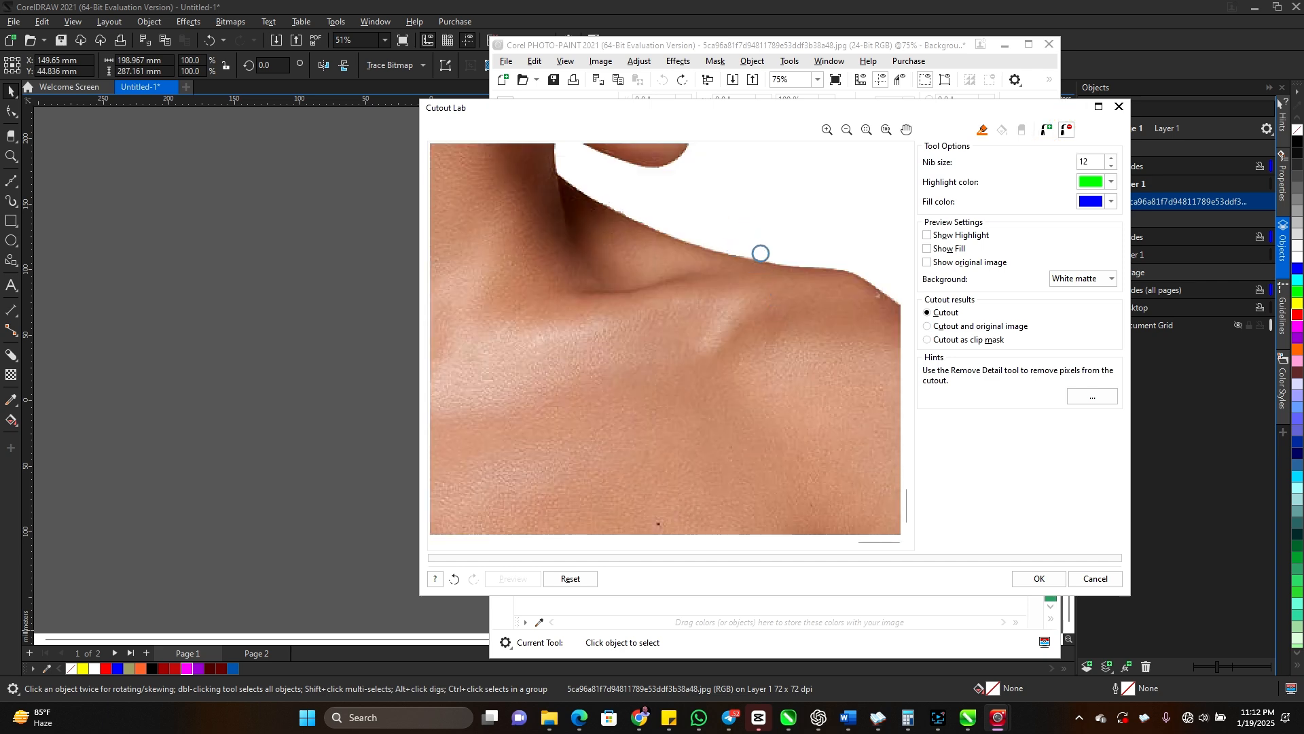
Set the preview background to Black matte and erase stray pixels along the neck-to-shoulder edge with the Remove Detail tool.
scroll(729, 280, "down", 2)
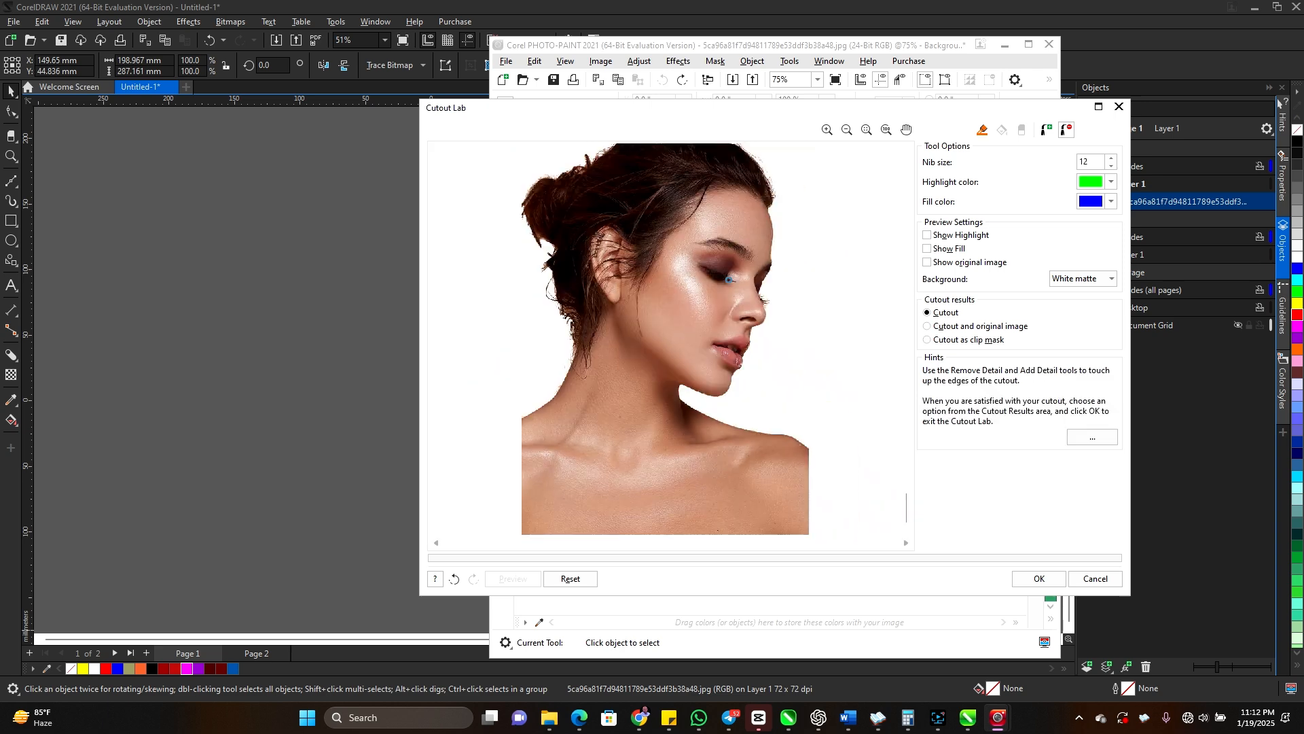
scroll(562, 262, "up", 1)
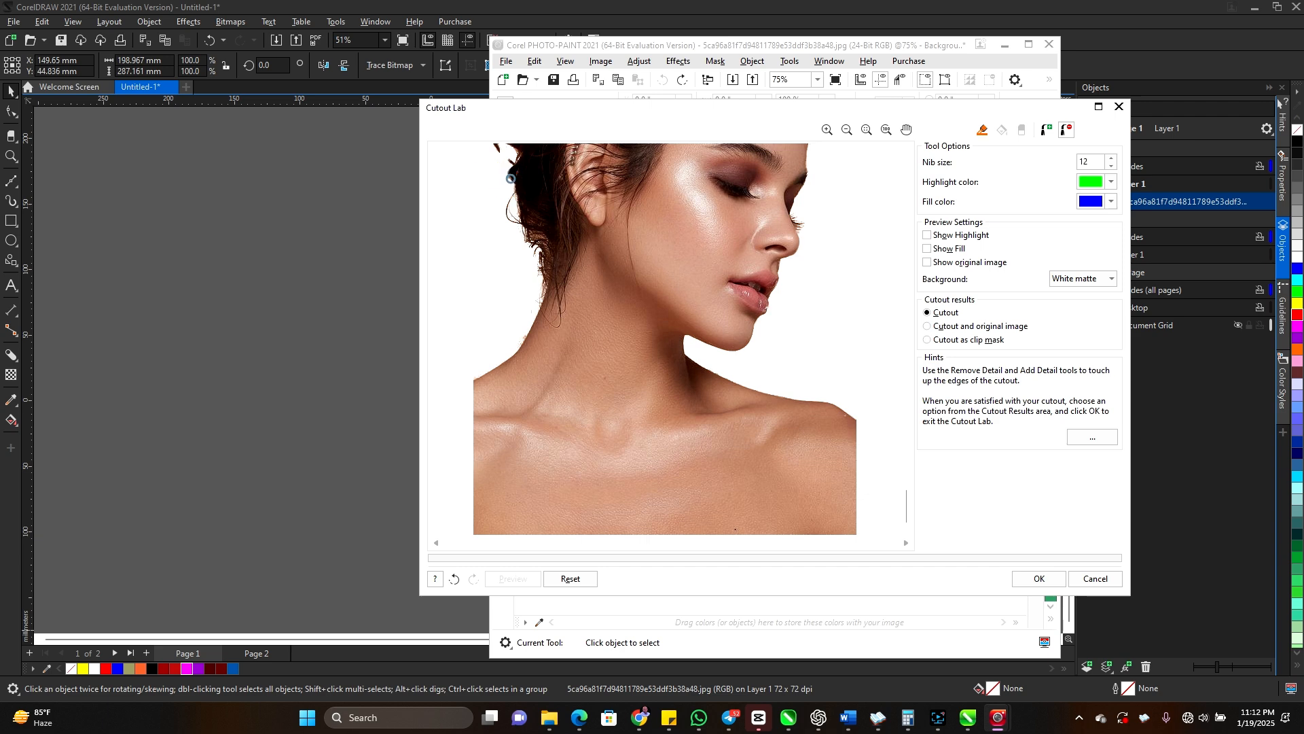
scroll(561, 311, "down", 2)
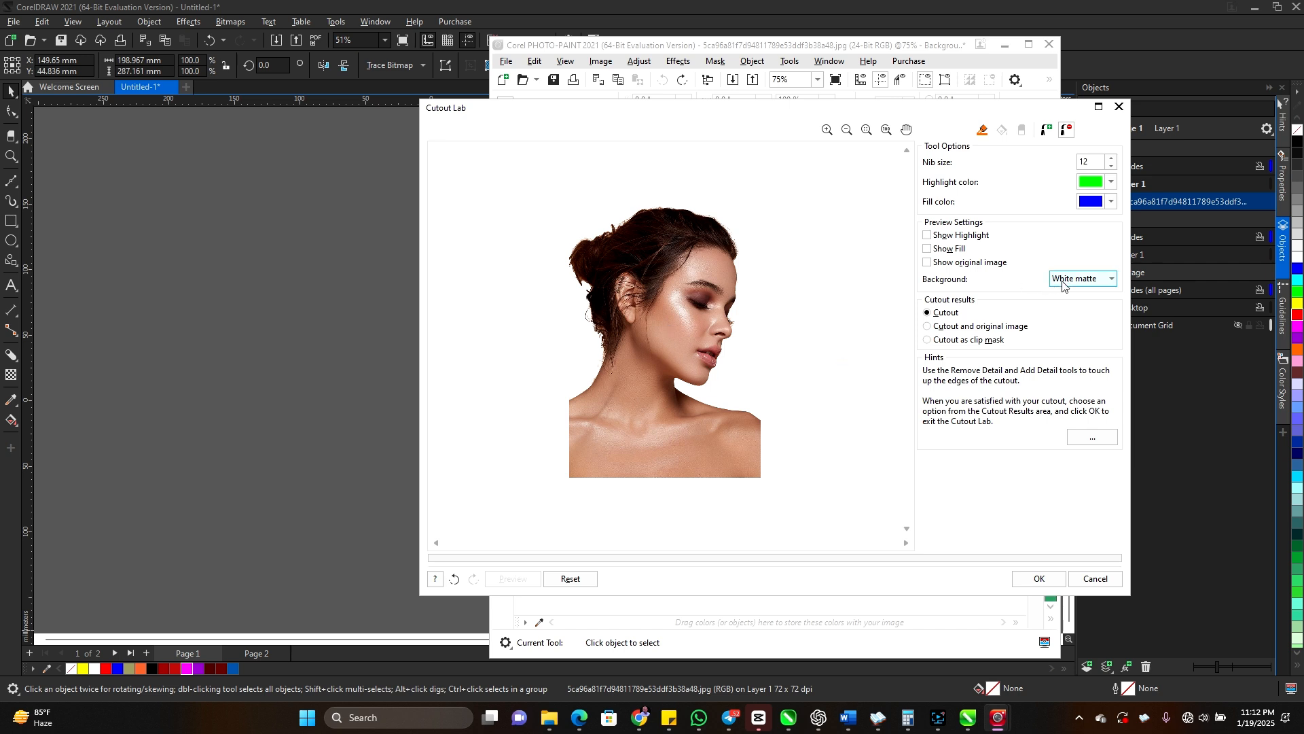
left_click(1084, 279)
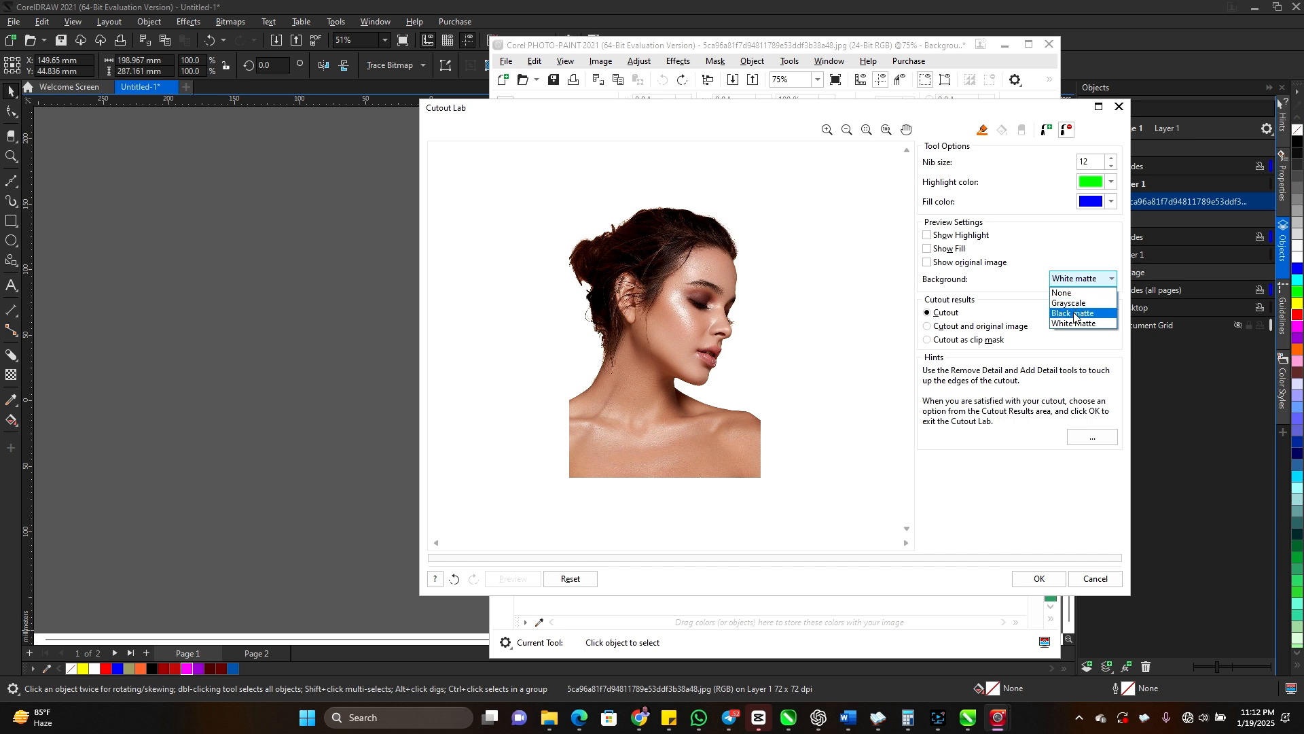
left_click(1075, 313)
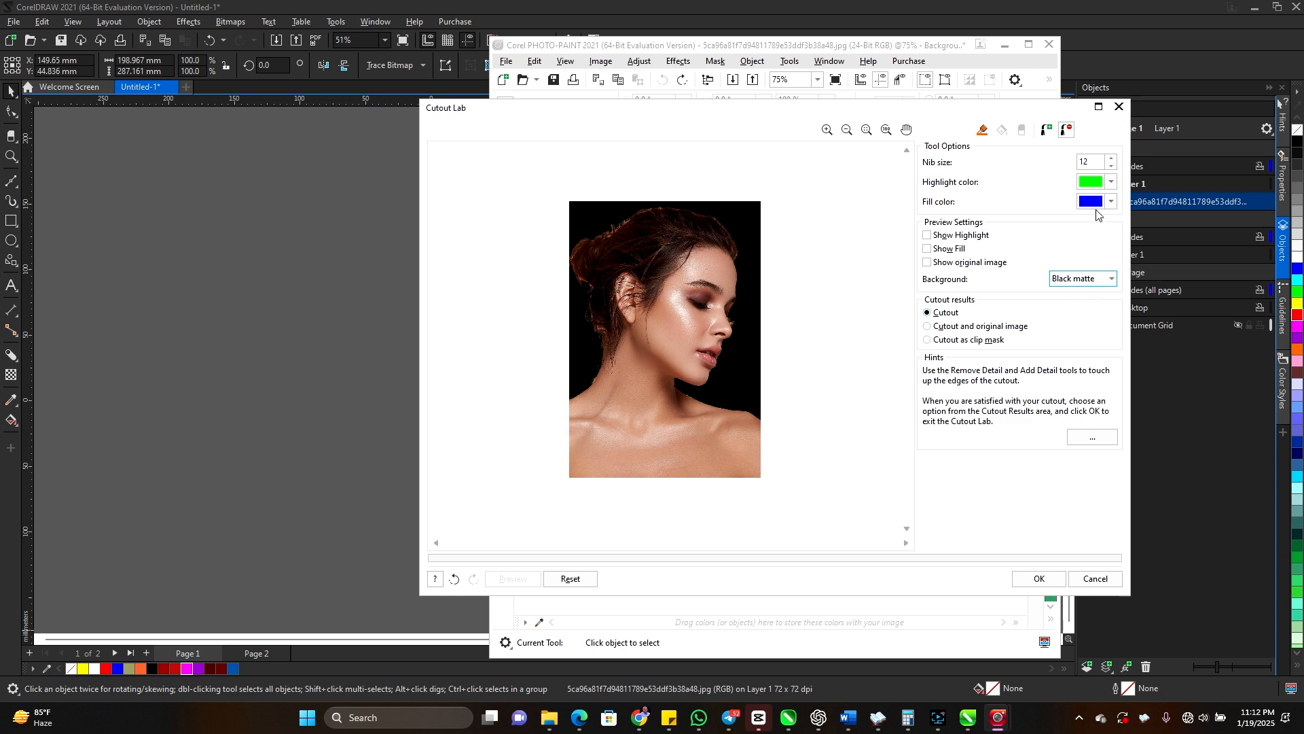
left_click(1066, 134)
scroll(564, 208, "up", 2)
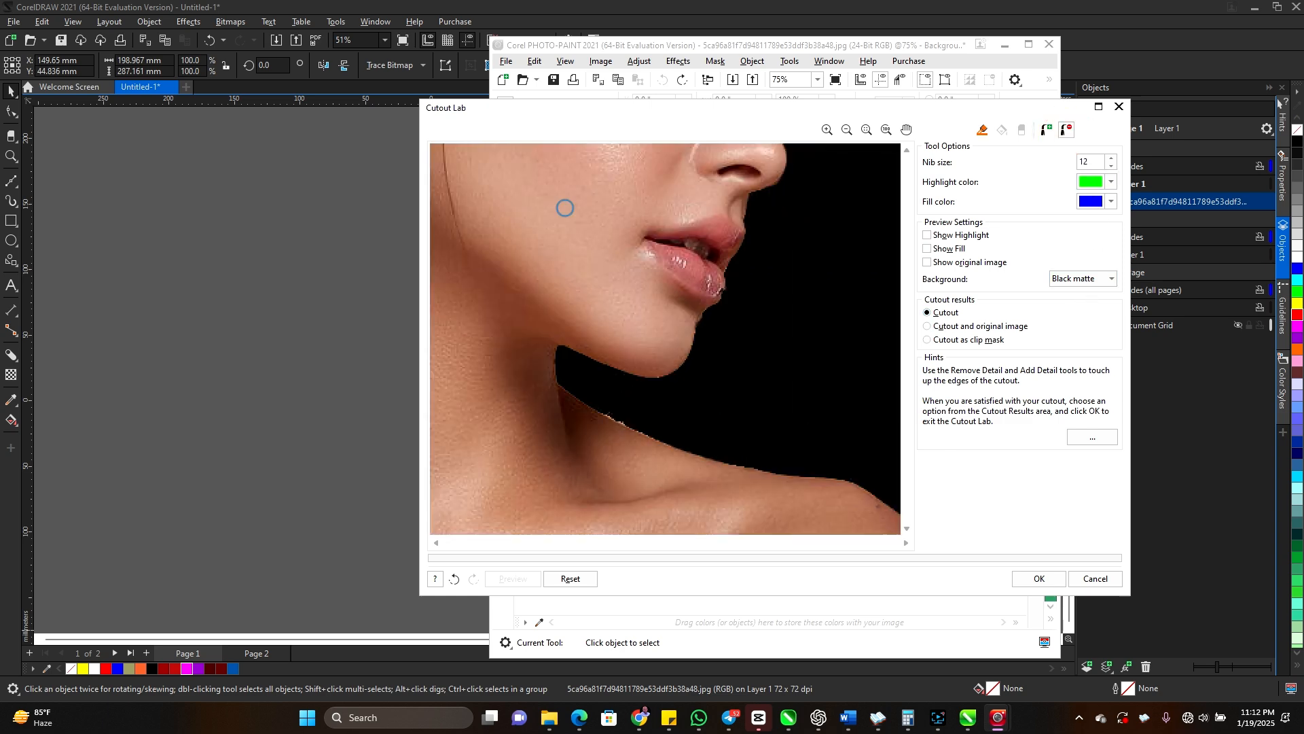
scroll(571, 346, "down", 1)
scroll(733, 398, "up", 1)
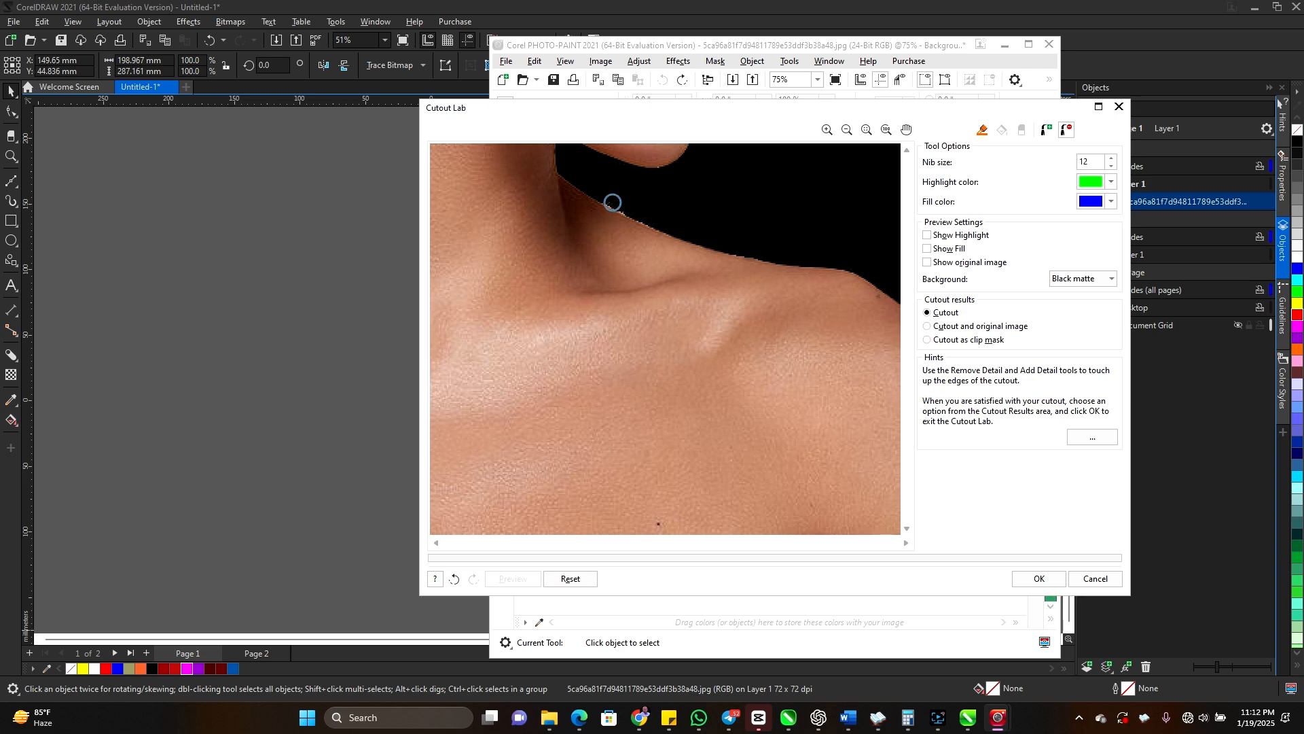
mouse_move(617, 204)
left_mouse_down()
mouse_move(668, 221)
mouse_move(602, 194)
mouse_move(679, 227)
left_mouse_up()
scroll(766, 252, "down", 1)
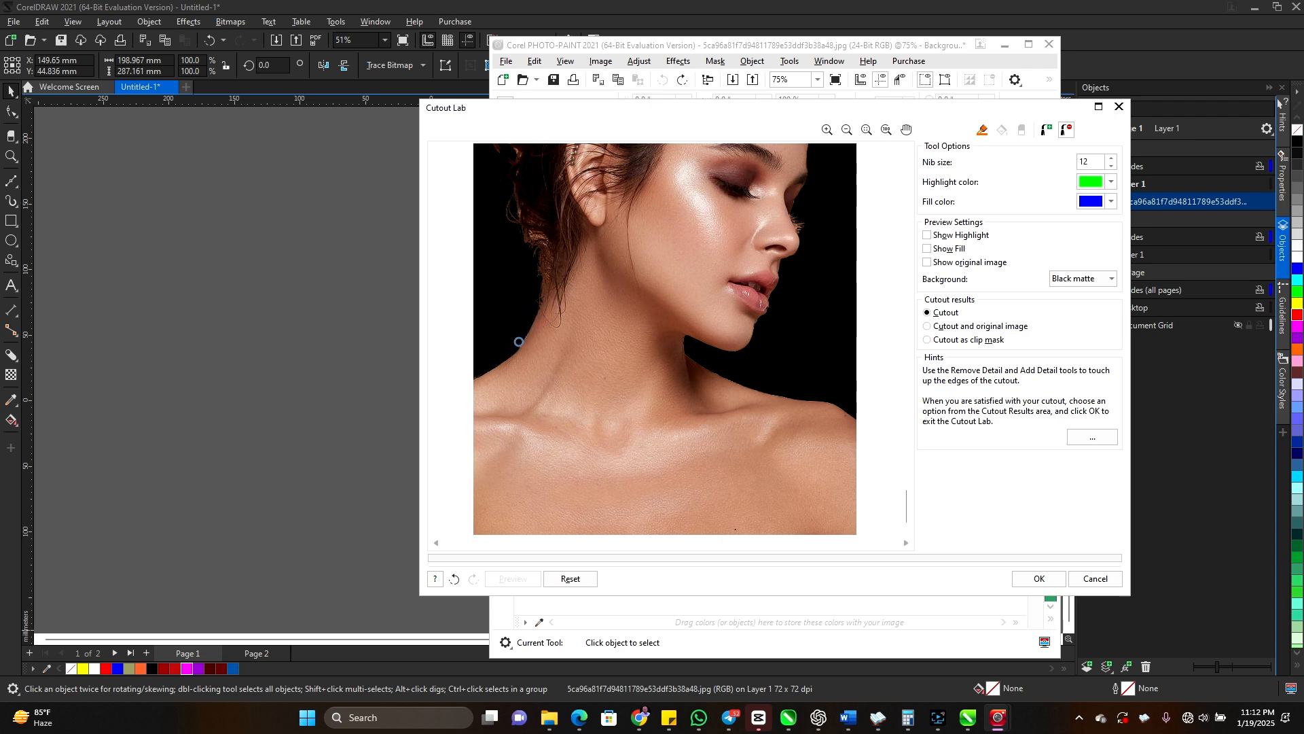
Set the preview background to Grayscale and erase leftover pixels beside the front hair edge above the forehead with the Remove Detail tool.
scroll(572, 147, "up", 3)
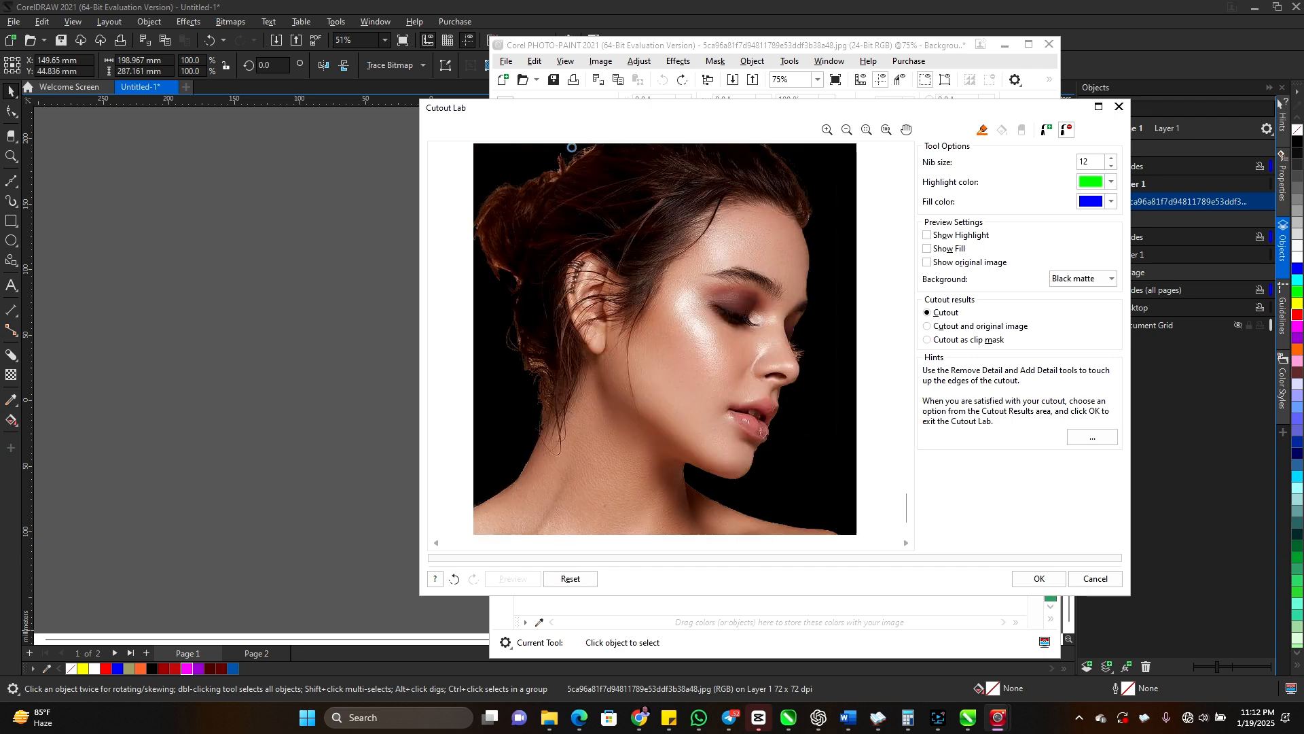
scroll(548, 172, "up", 1)
scroll(548, 172, "down", 1)
scroll(537, 172, "up", 1)
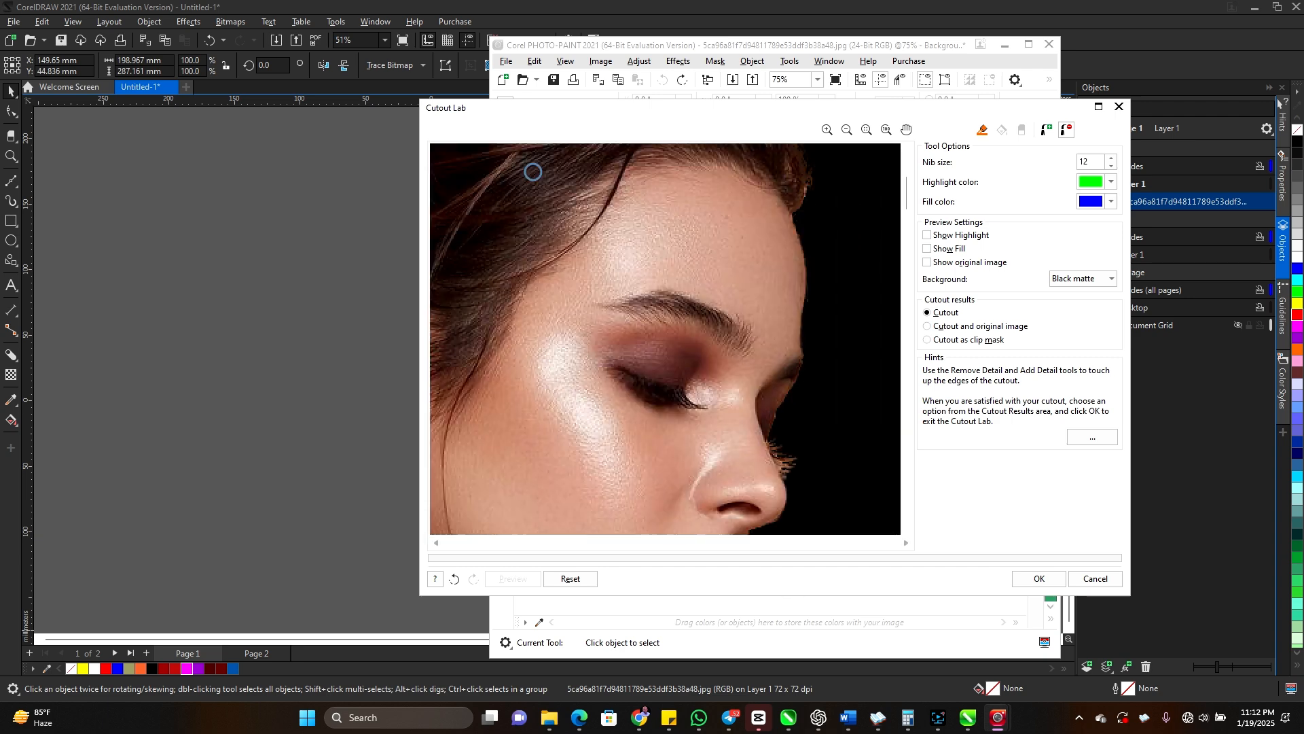
scroll(534, 232, "down", 1)
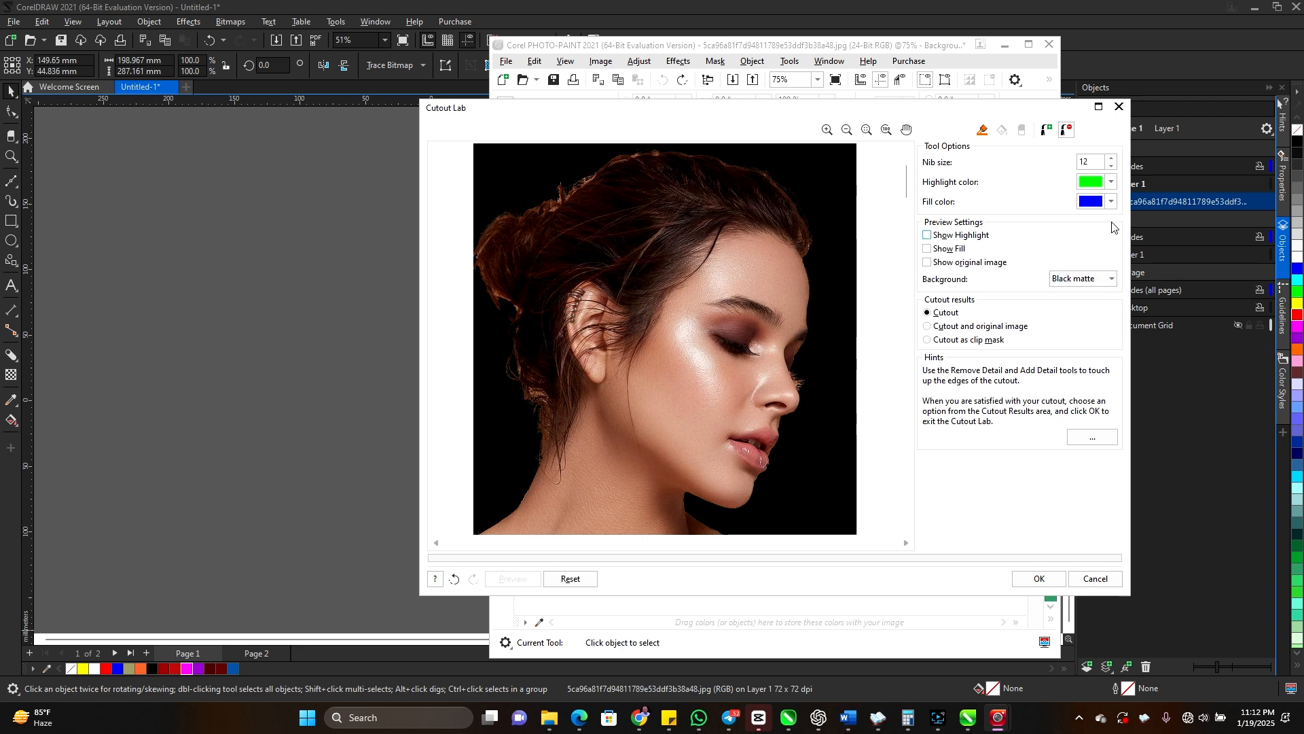
left_click(1087, 280)
left_click(1072, 301)
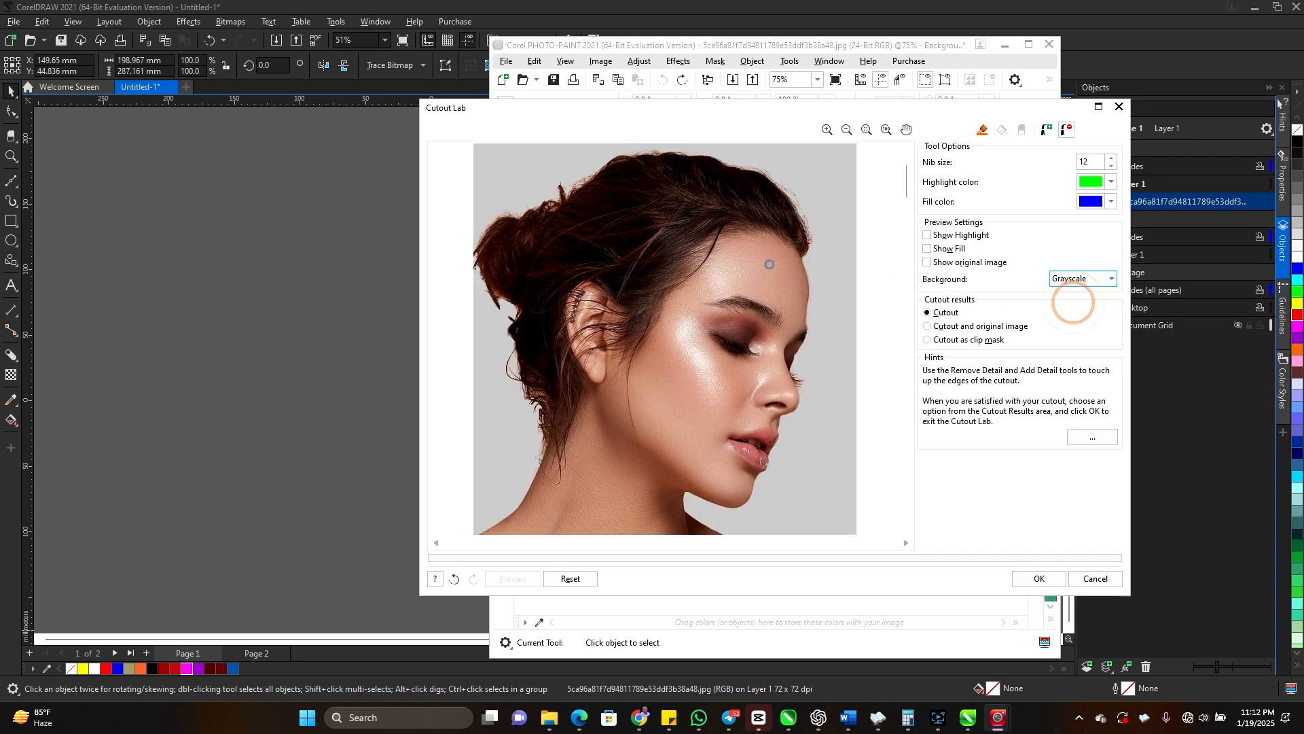
scroll(632, 146, "up", 1)
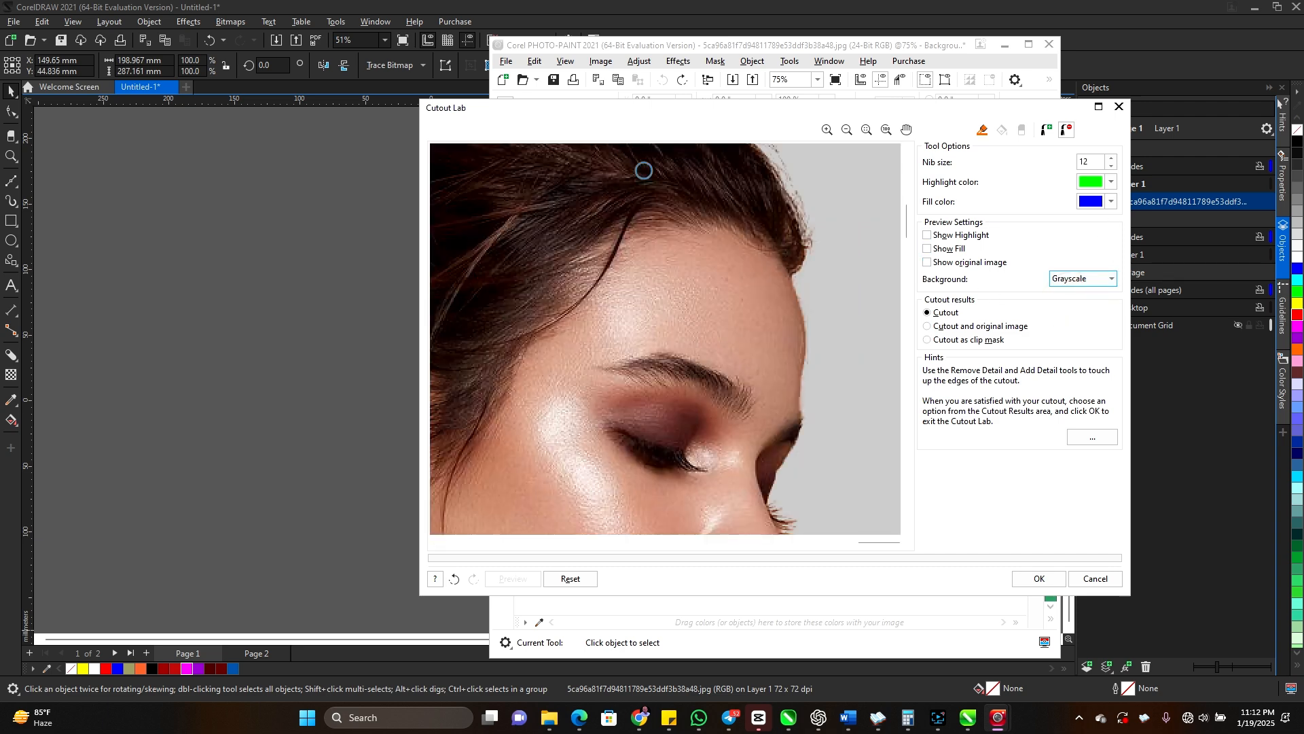
left_click(808, 172)
scroll(819, 289, "down", 1)
scroll(727, 366, "down", 1)
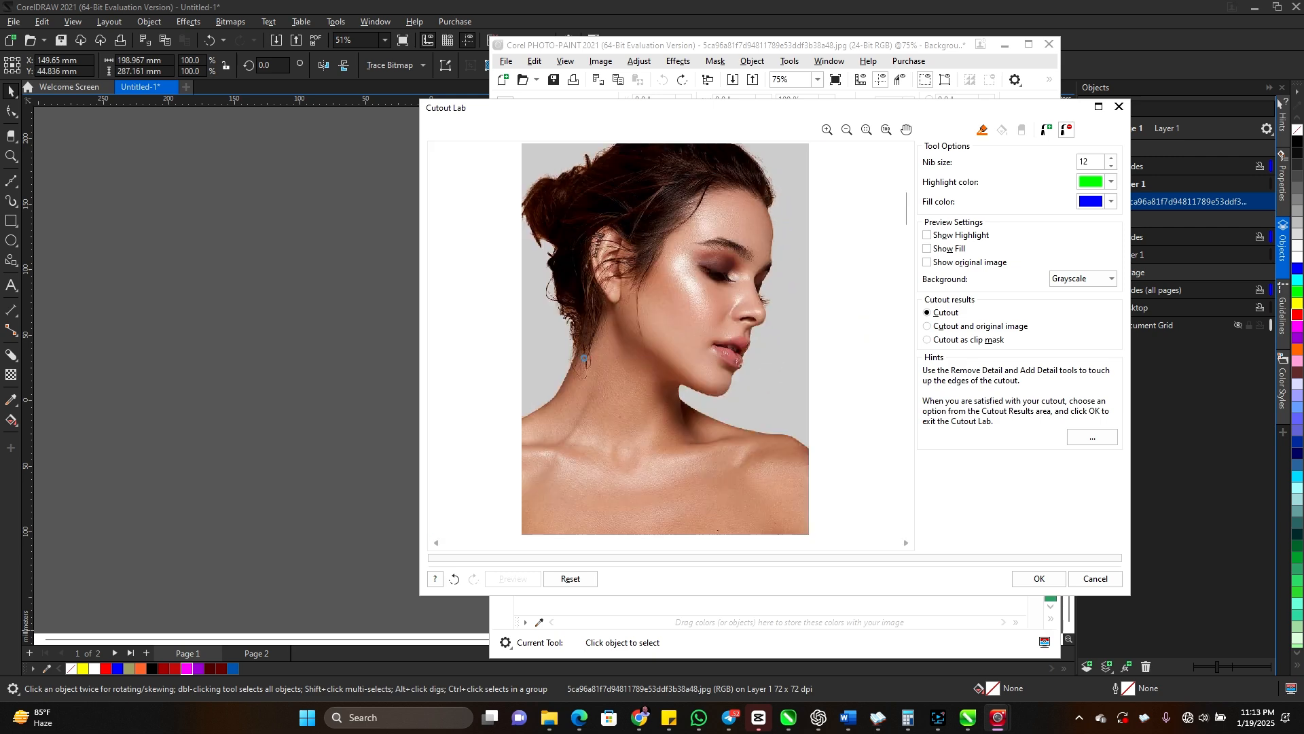
Set the preview background to None and apply the cutout to the portrait.
scroll(562, 340, "up", 2)
scroll(584, 305, "down", 2)
left_click(1080, 278)
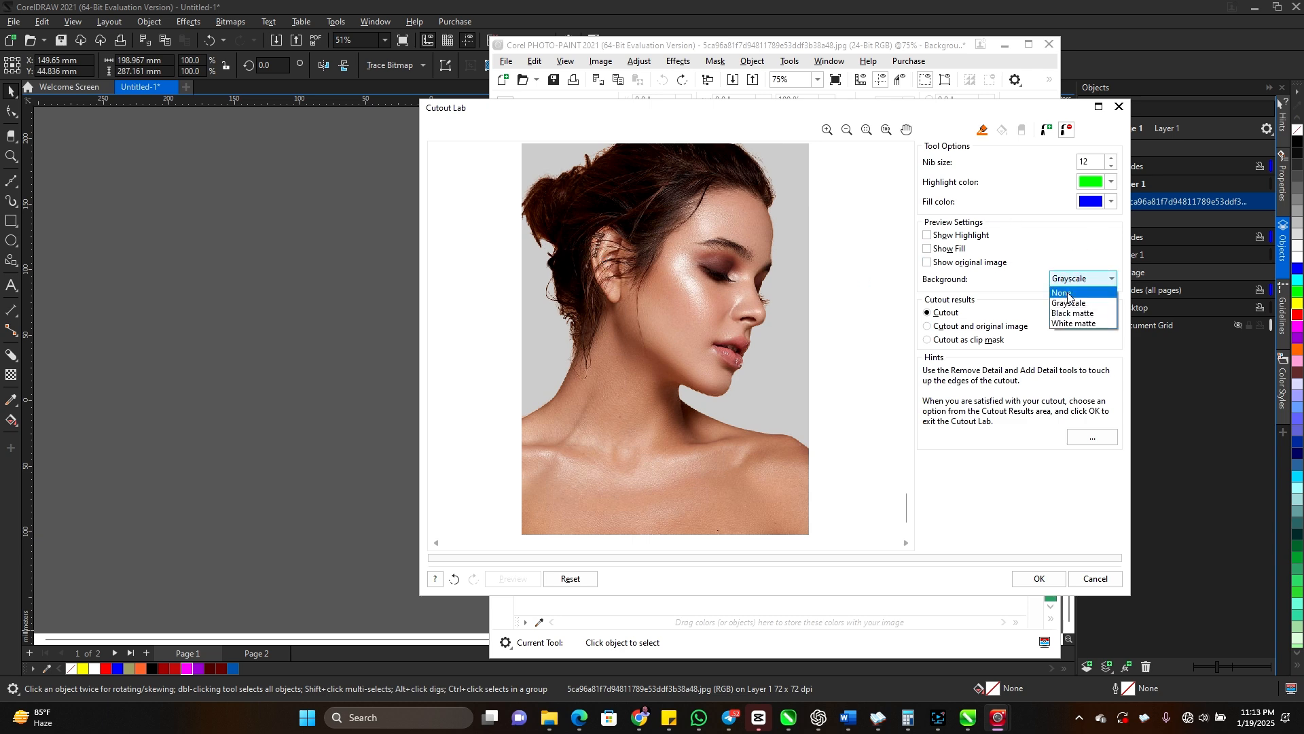
left_click(1068, 294)
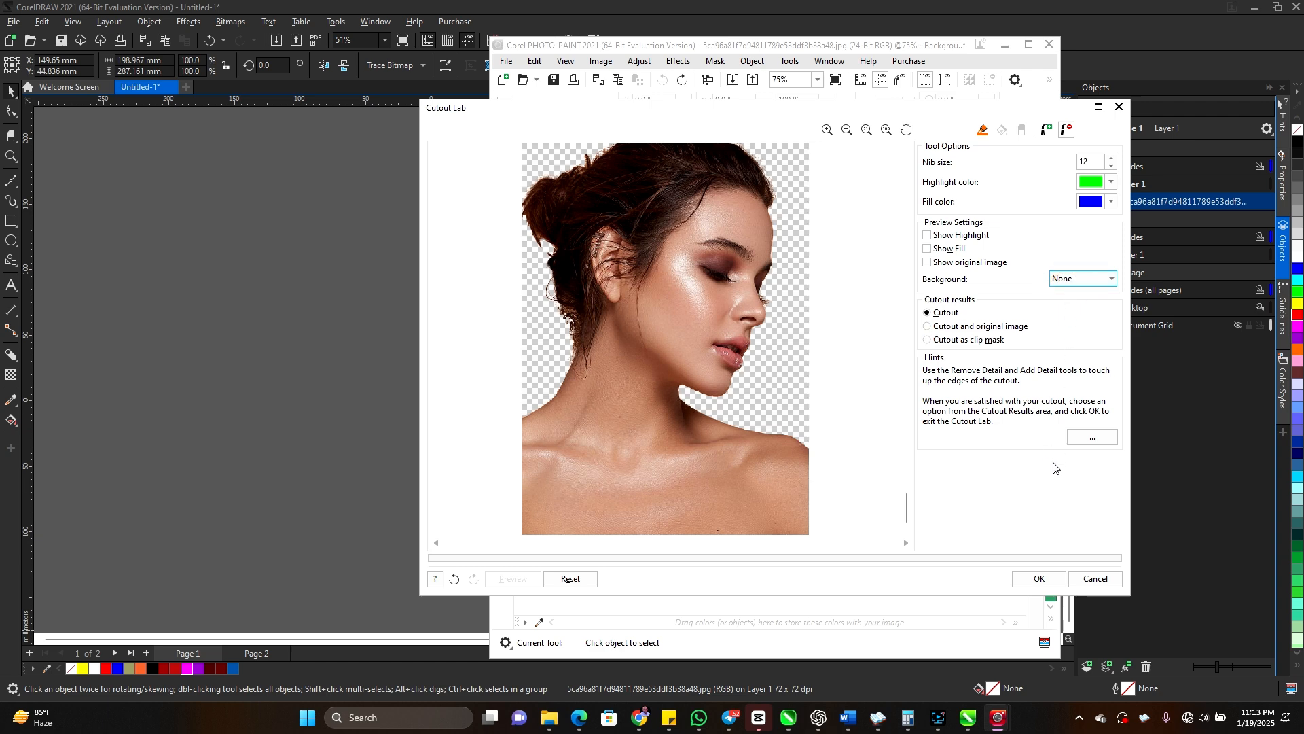
left_click(1037, 579)
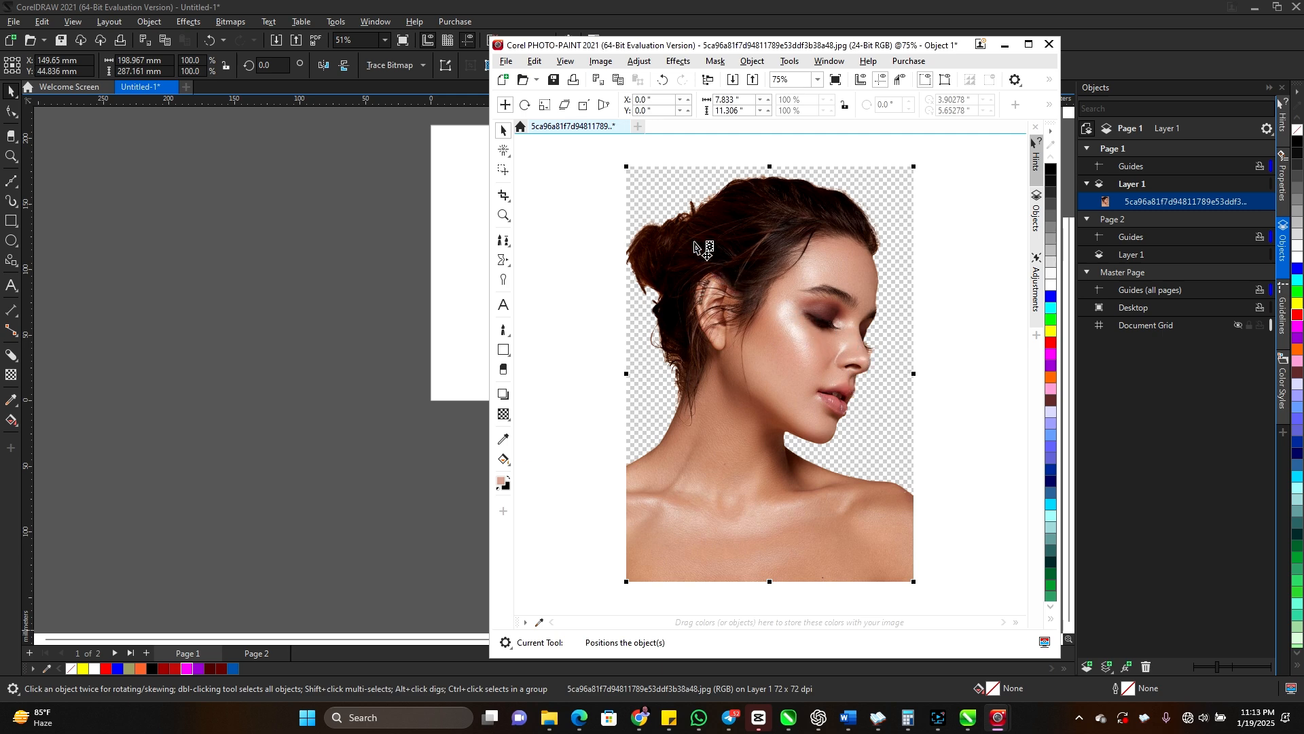
Feather the portrait cutout with Linear edges, lowering the feather width by one.
left_click(502, 131)
left_click(753, 61)
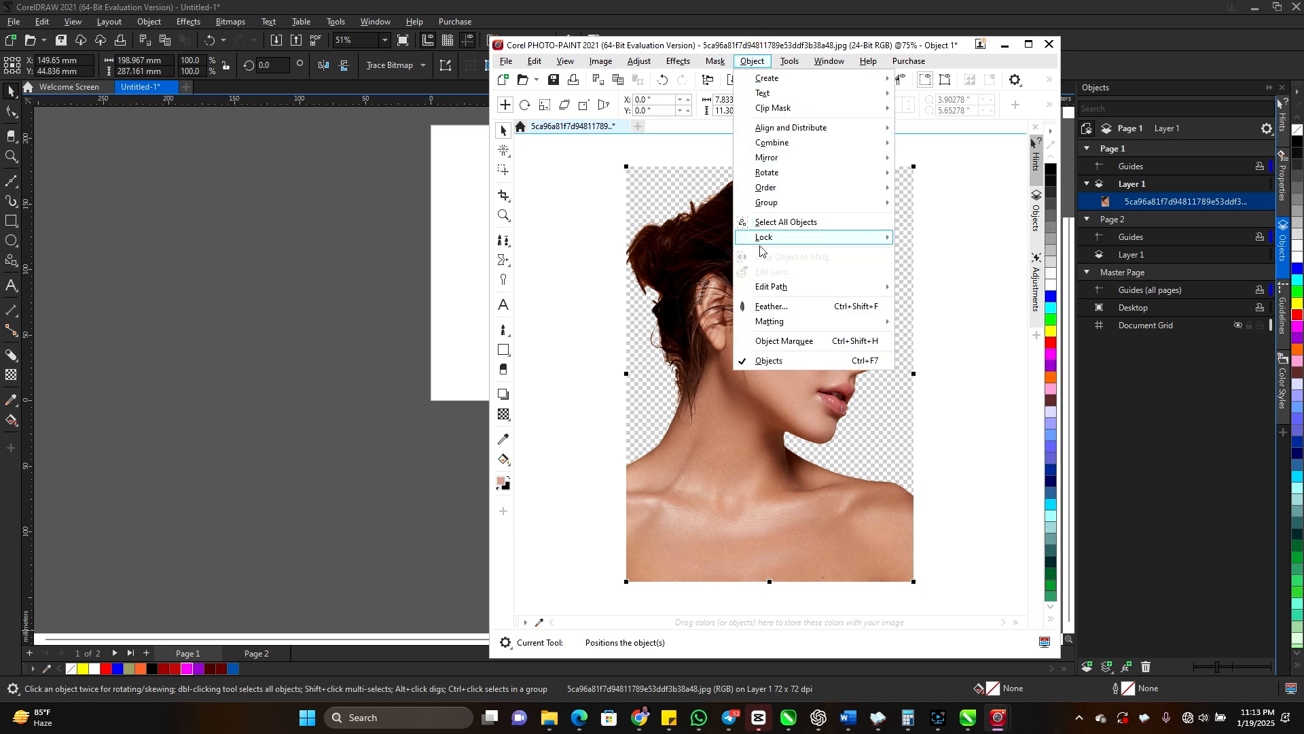
left_click(776, 309)
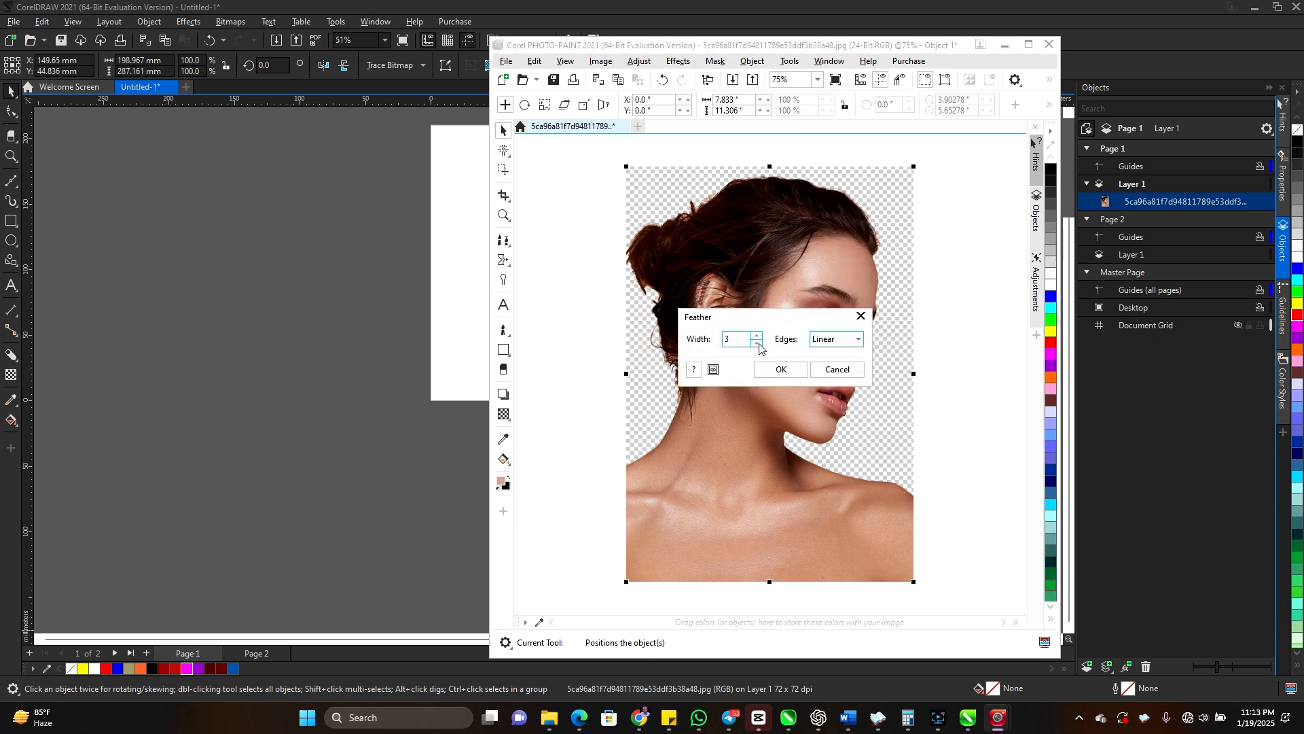
left_click(759, 344)
left_click(774, 372)
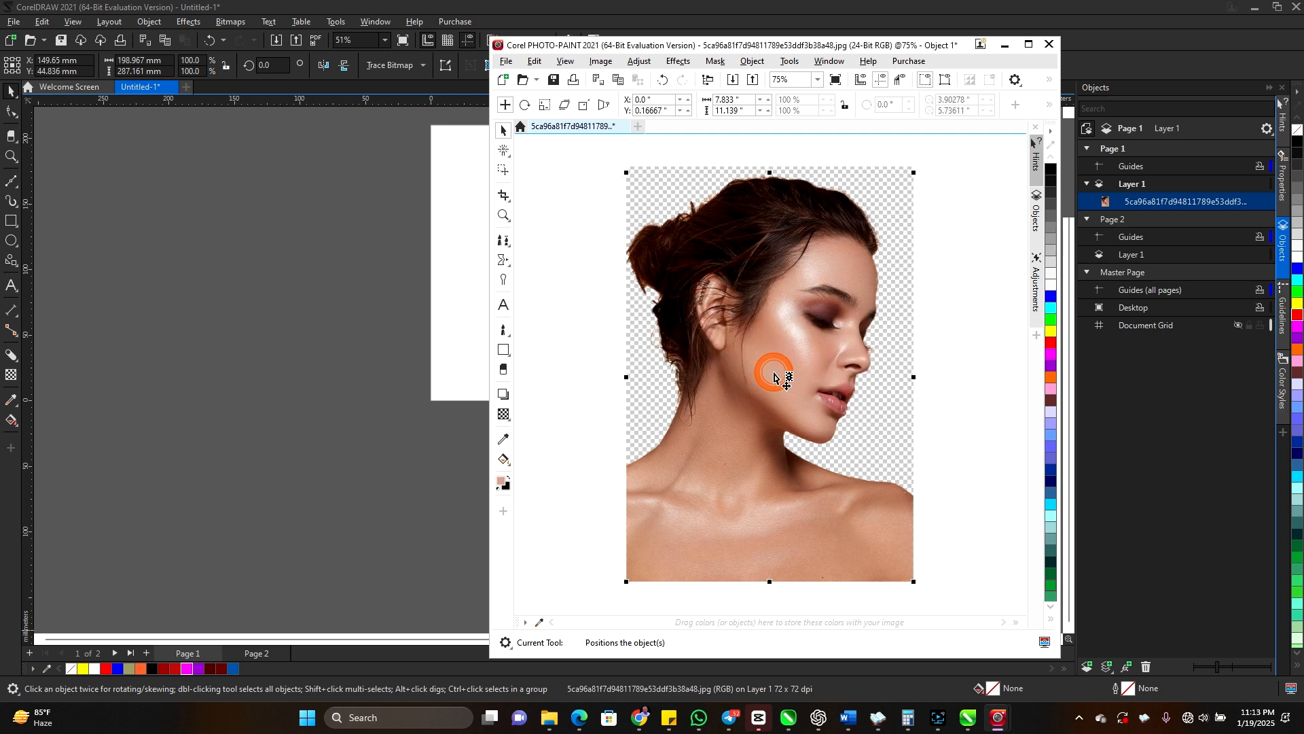
Undo and redo the feather twice to compare the hair edge above the bun with and without it.
scroll(674, 231, "up", 1)
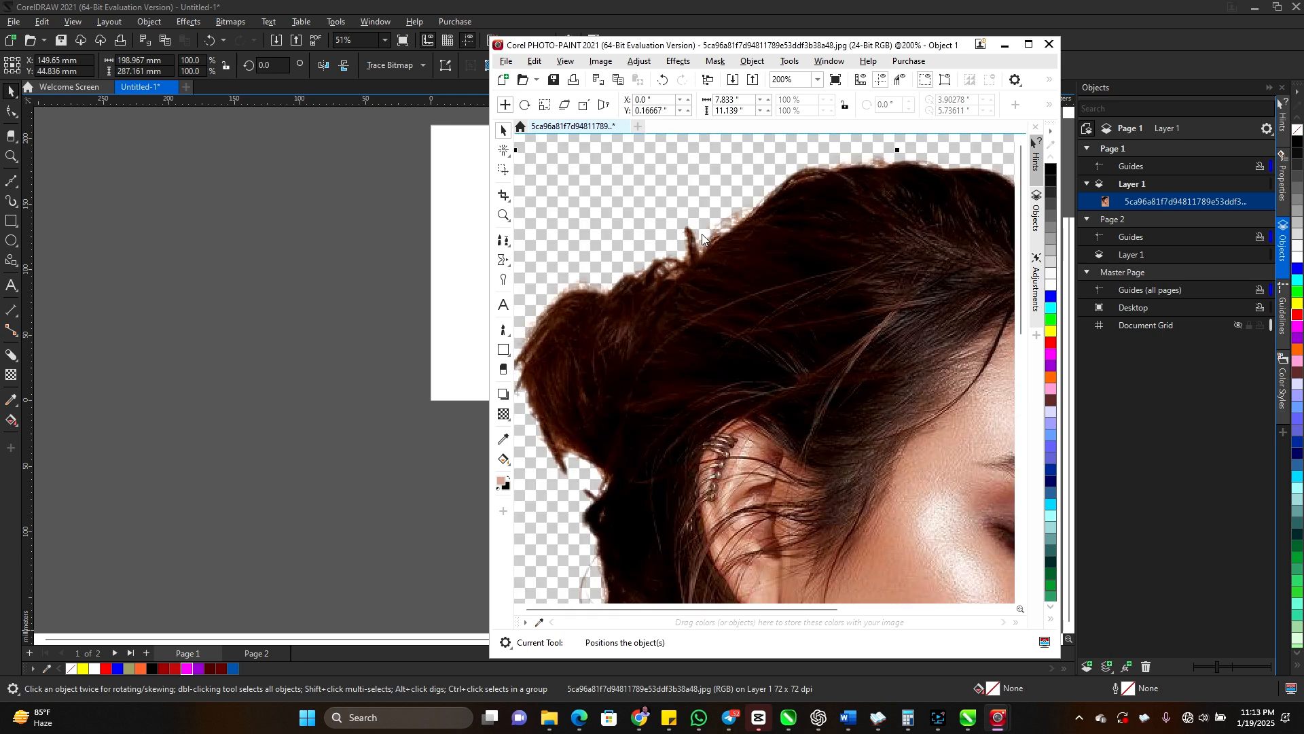
scroll(706, 237, "up", 1)
left_click(664, 80)
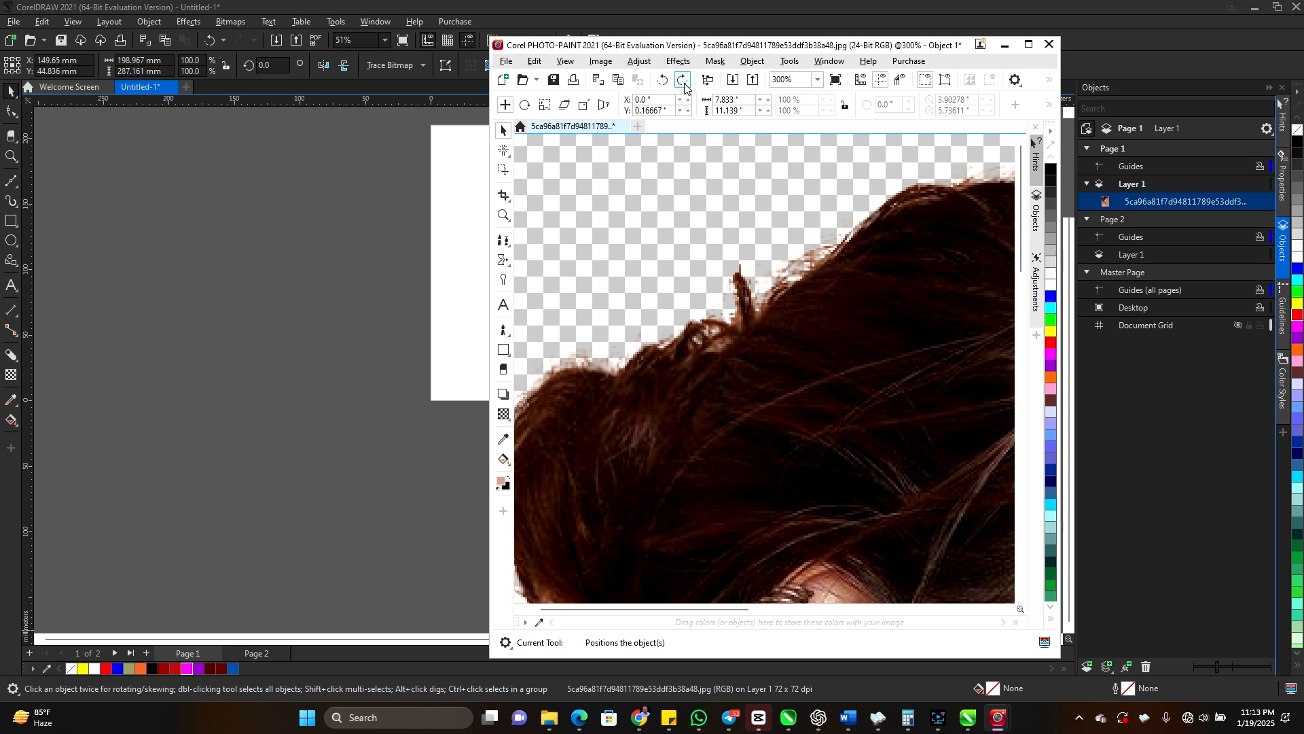
left_click(684, 81)
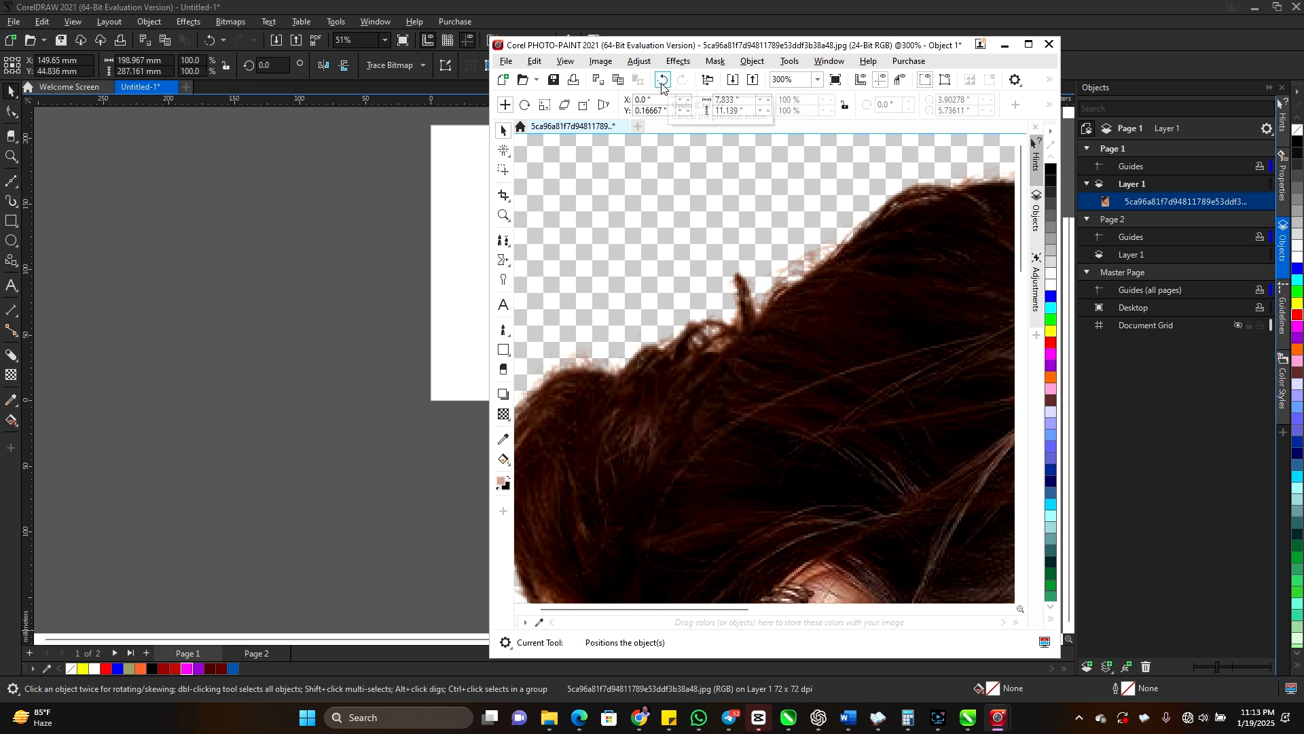
left_click(662, 81)
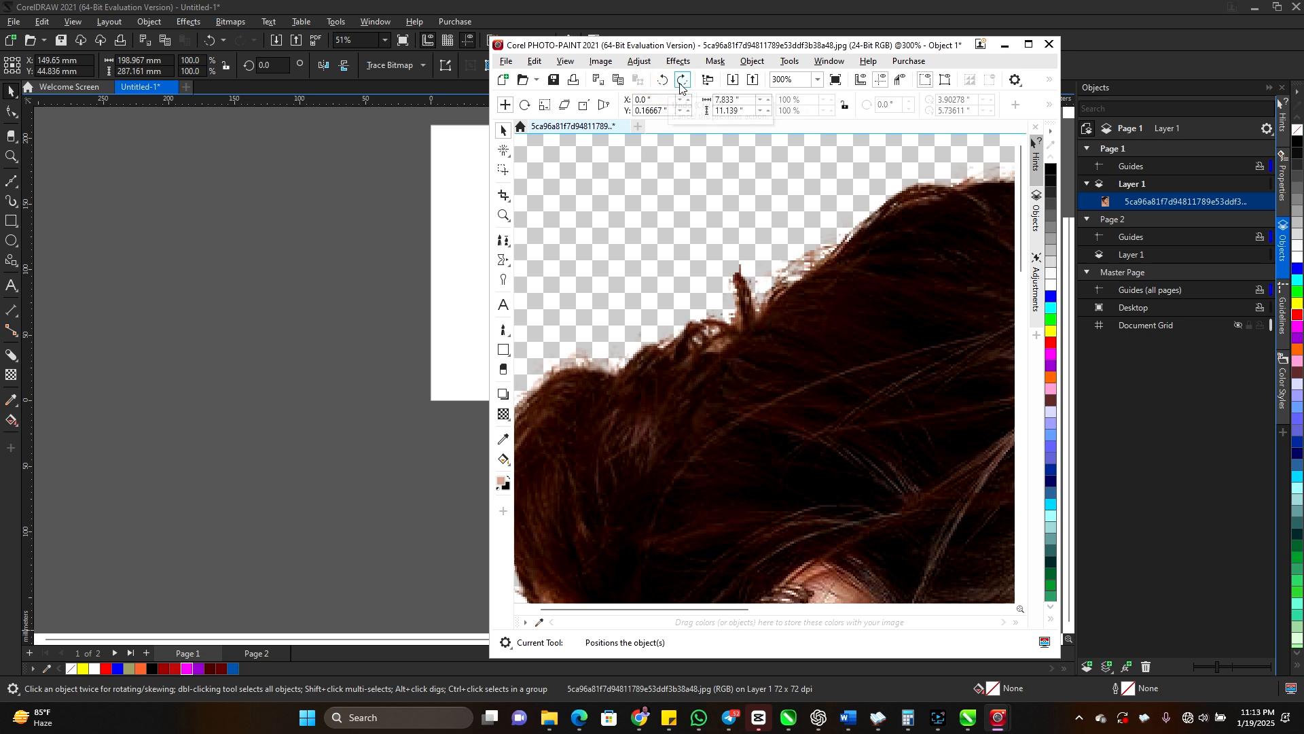
left_click(680, 82)
scroll(735, 216, "down", 2)
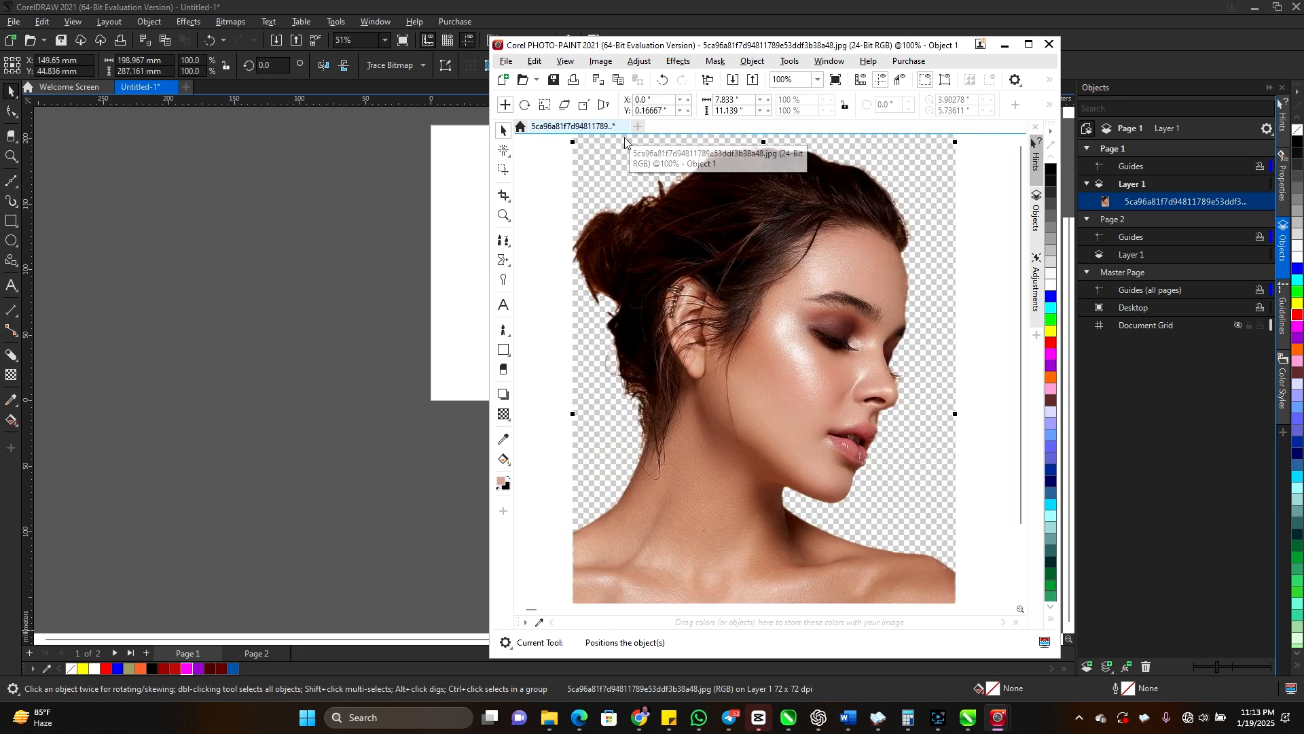
Feather the portrait cutout again with a width of 3 and Linear edges.
left_click(753, 60)
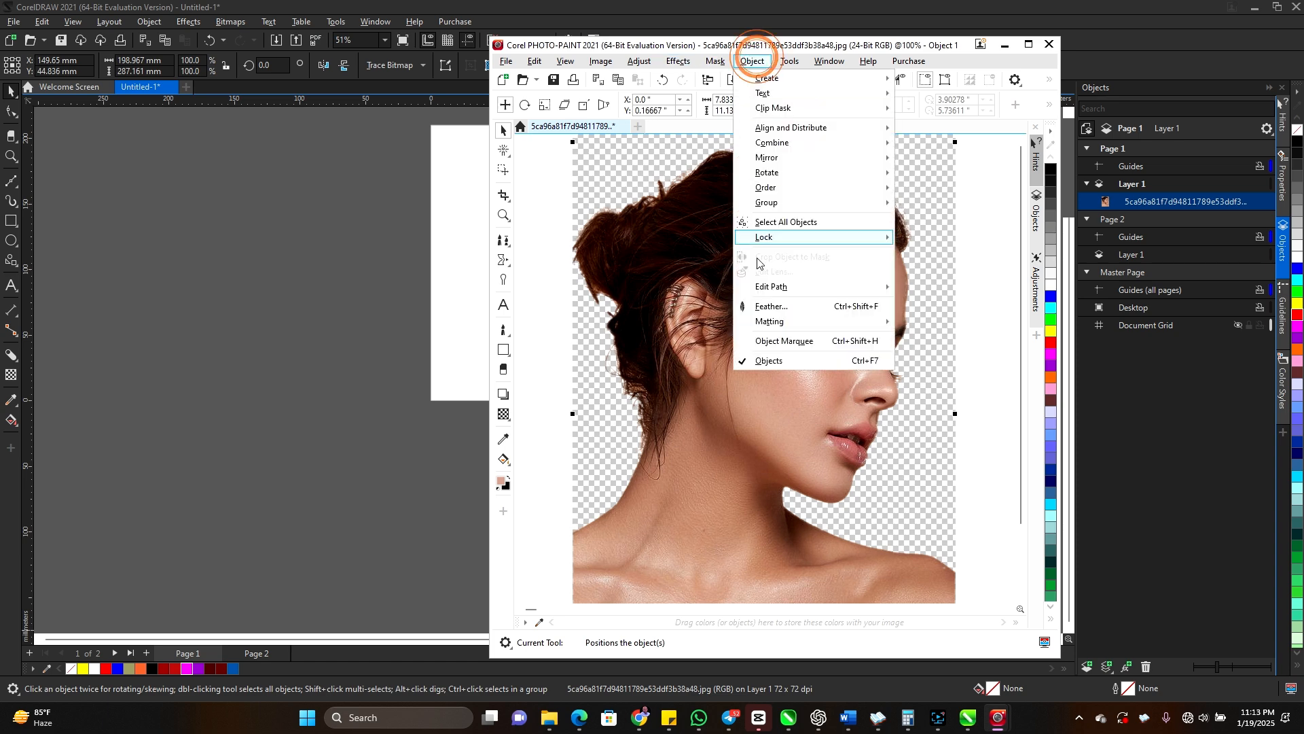
left_click(785, 307)
left_click(757, 334)
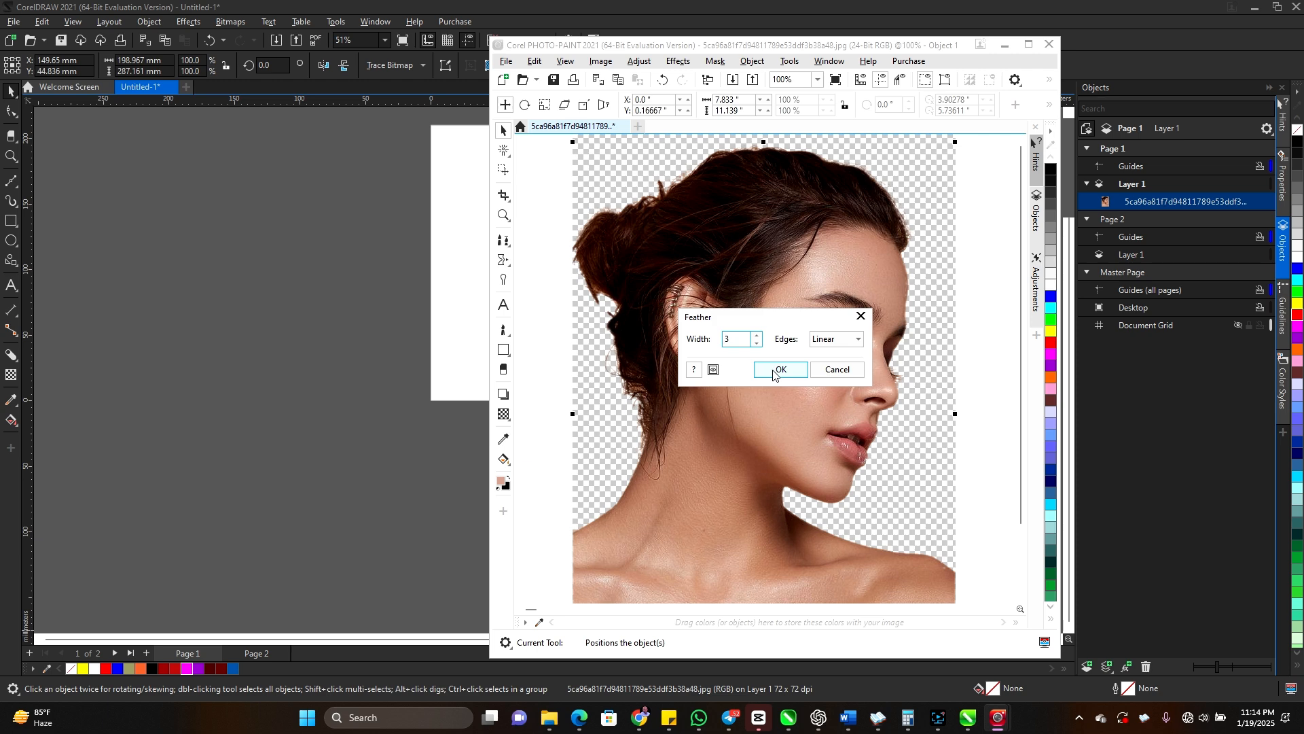
left_click(780, 369)
Undo and redo the feather to compare the face edge around the nose and lips with and without it.
scroll(900, 421, "up", 3)
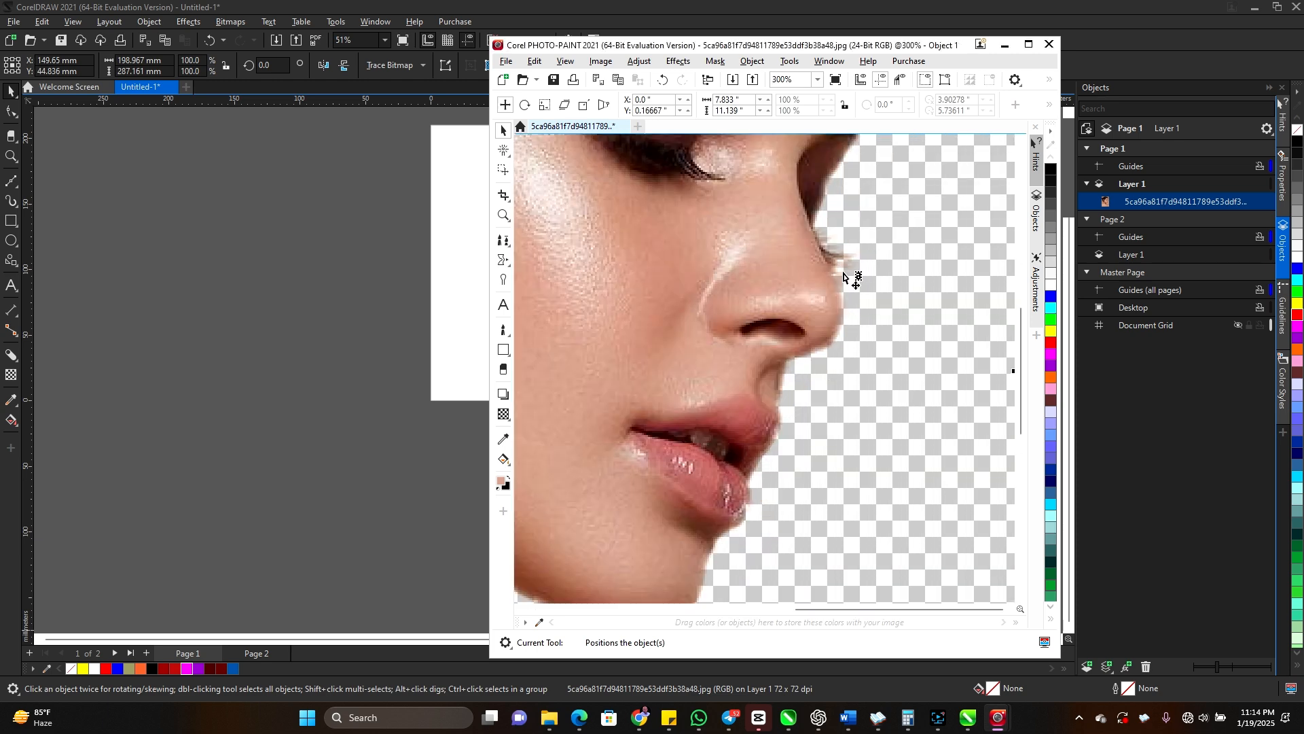
left_click(663, 81)
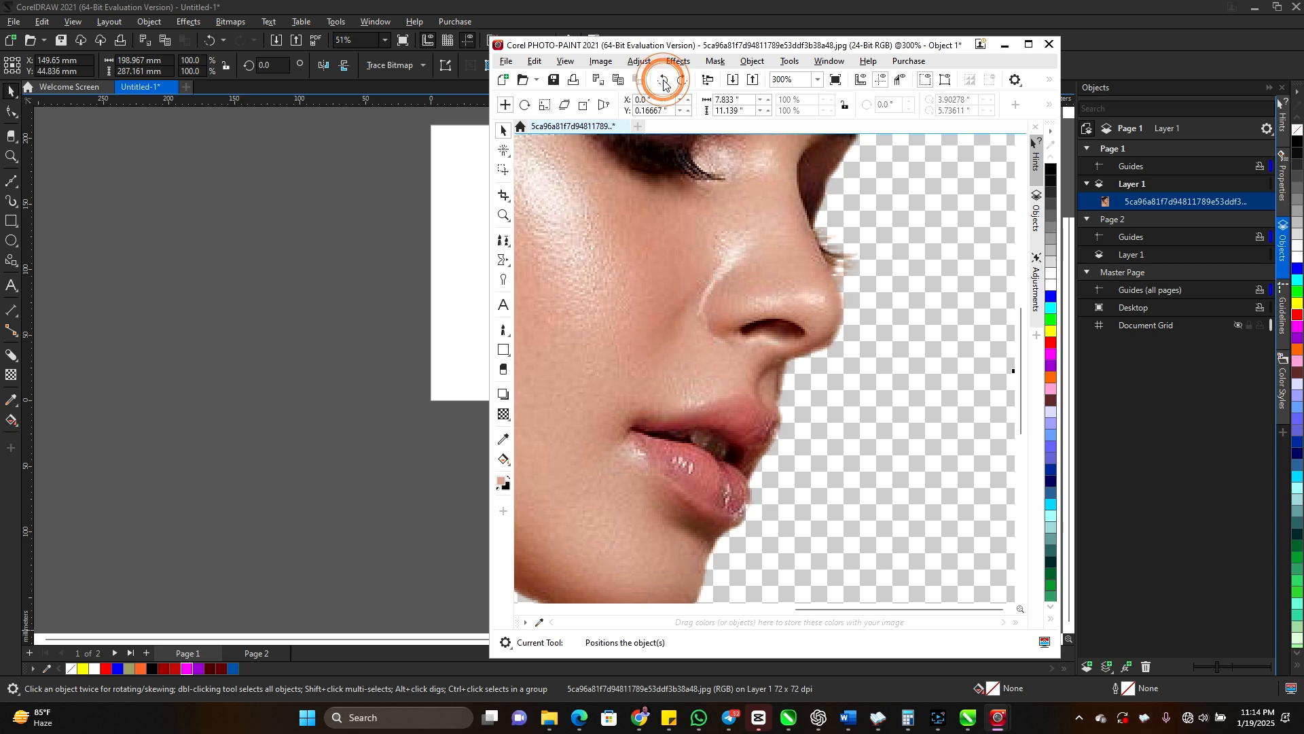
left_click(680, 81)
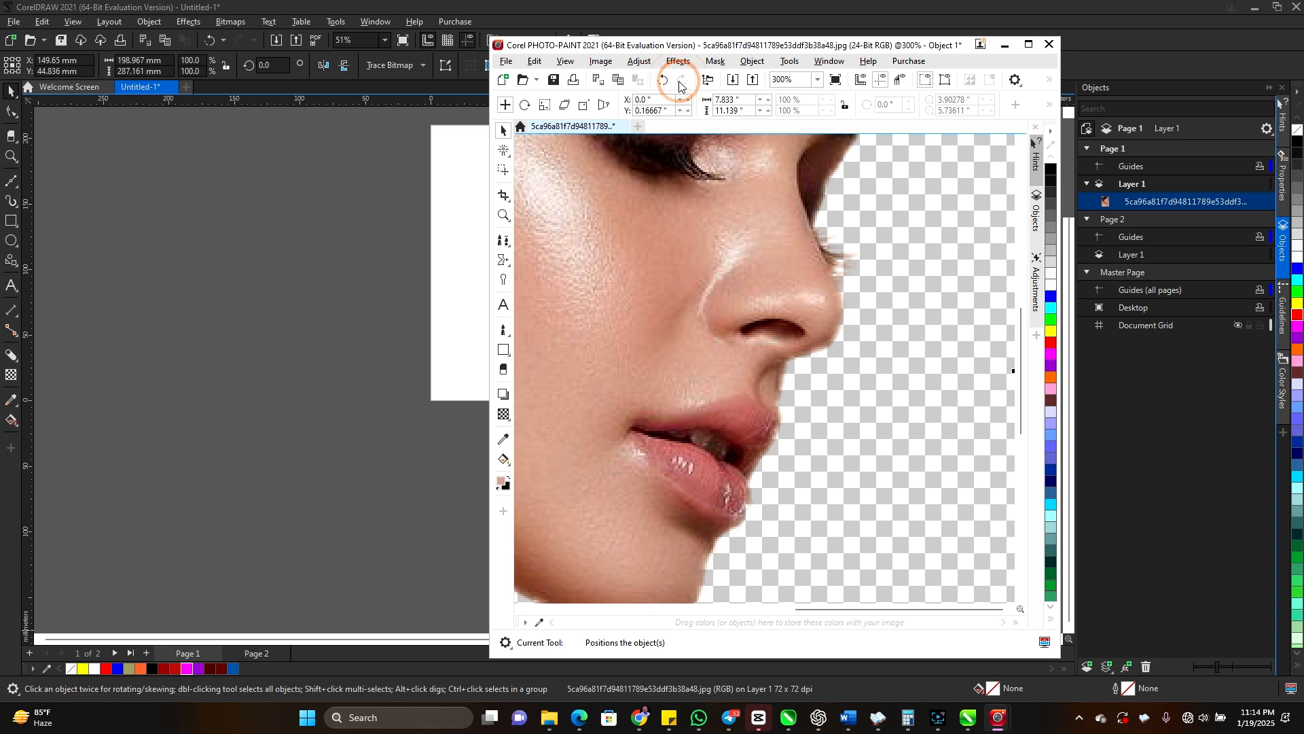
left_click(663, 81)
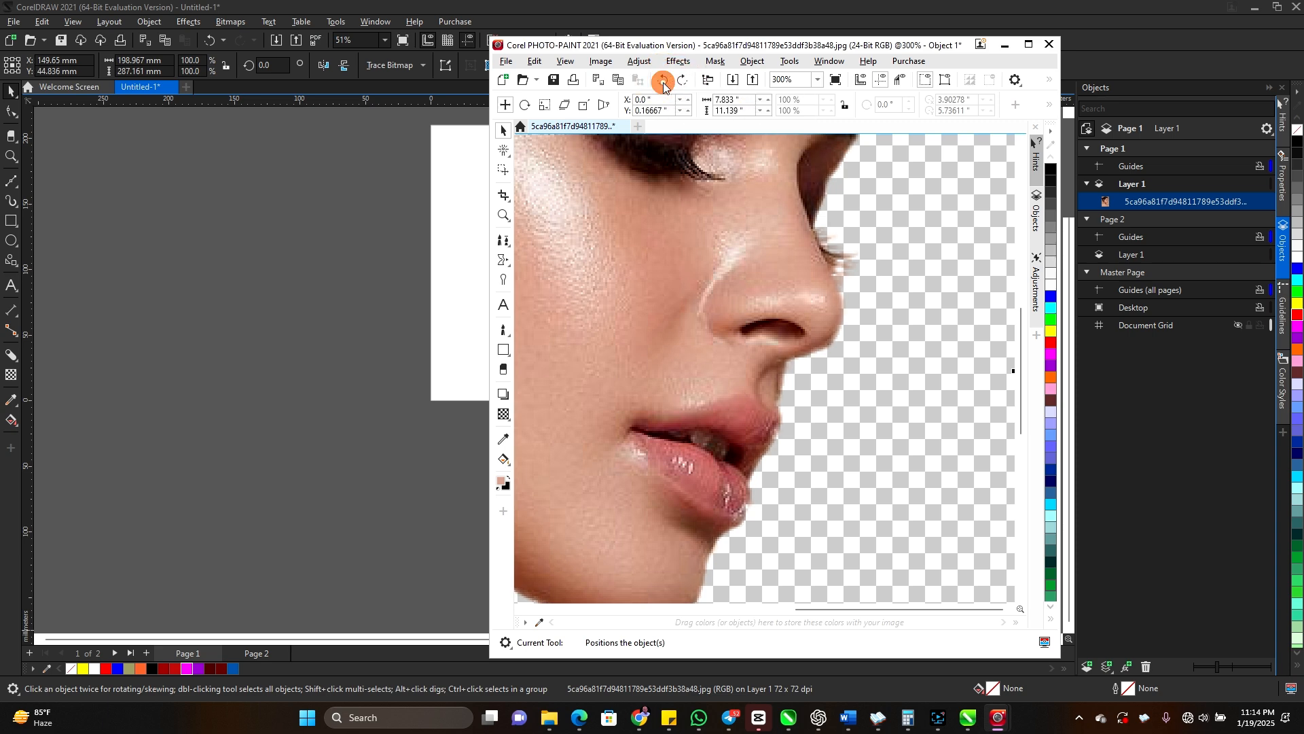
left_click(663, 81)
scroll(810, 356, "down", 2)
scroll(810, 356, "down", 3)
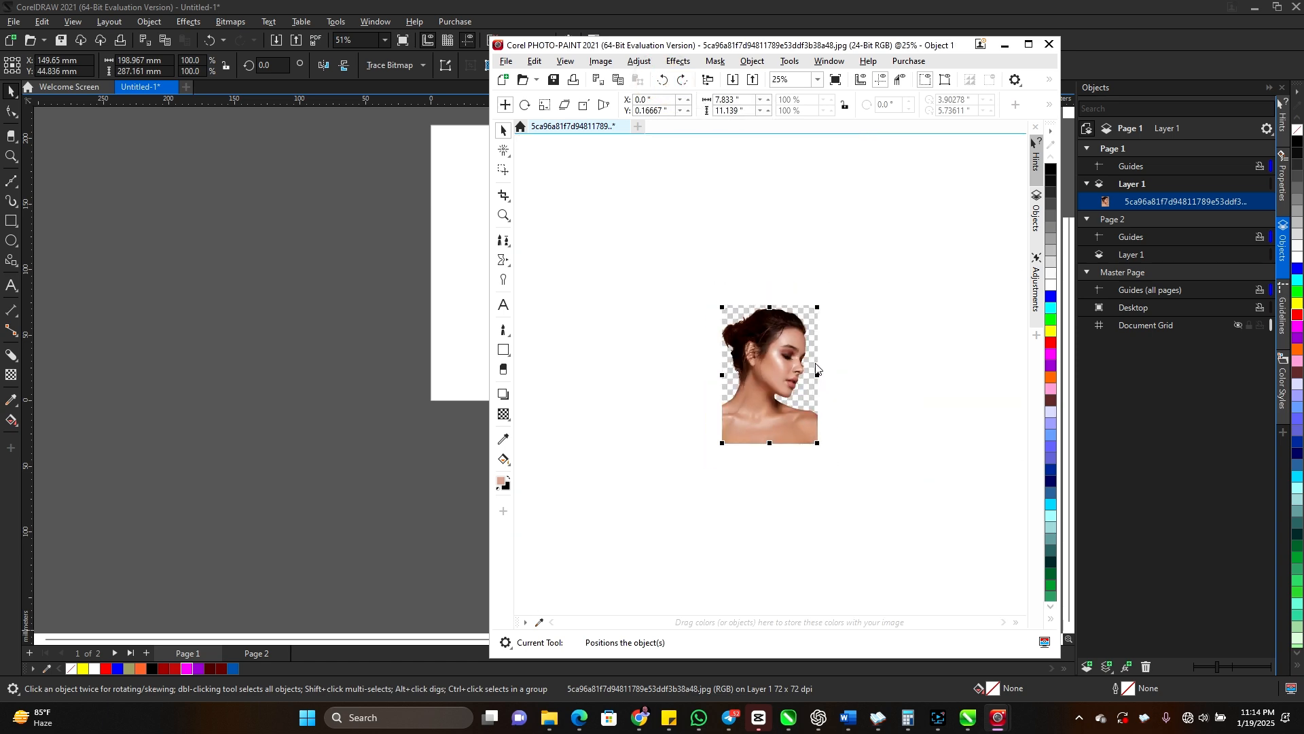
scroll(781, 316, "up", 2)
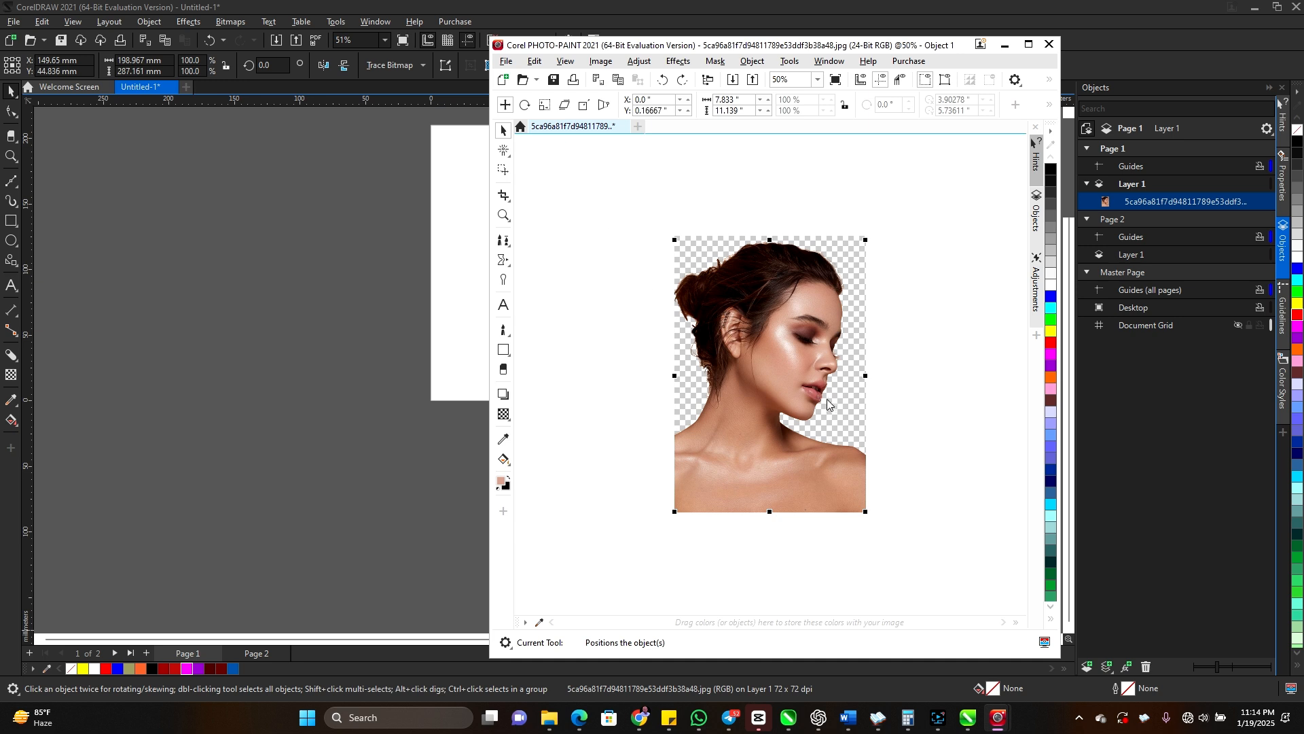
left_click(626, 126)
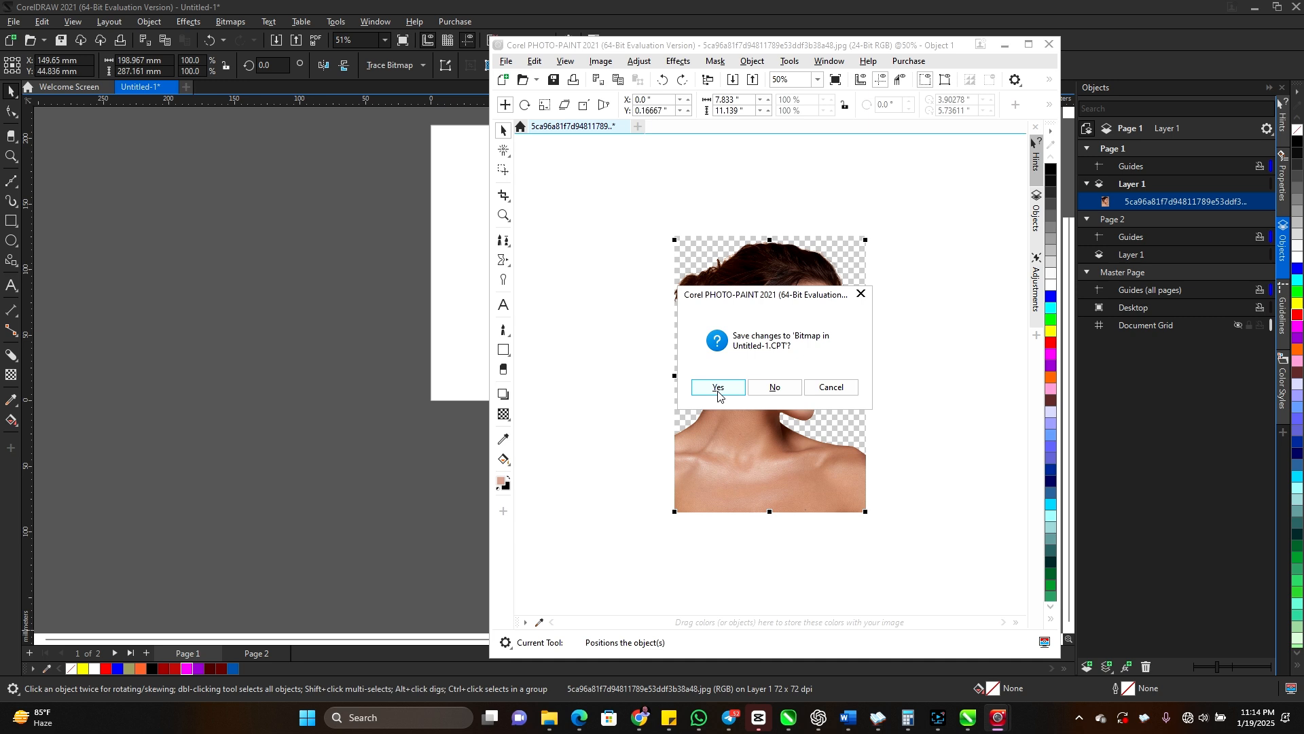
left_click(862, 296)
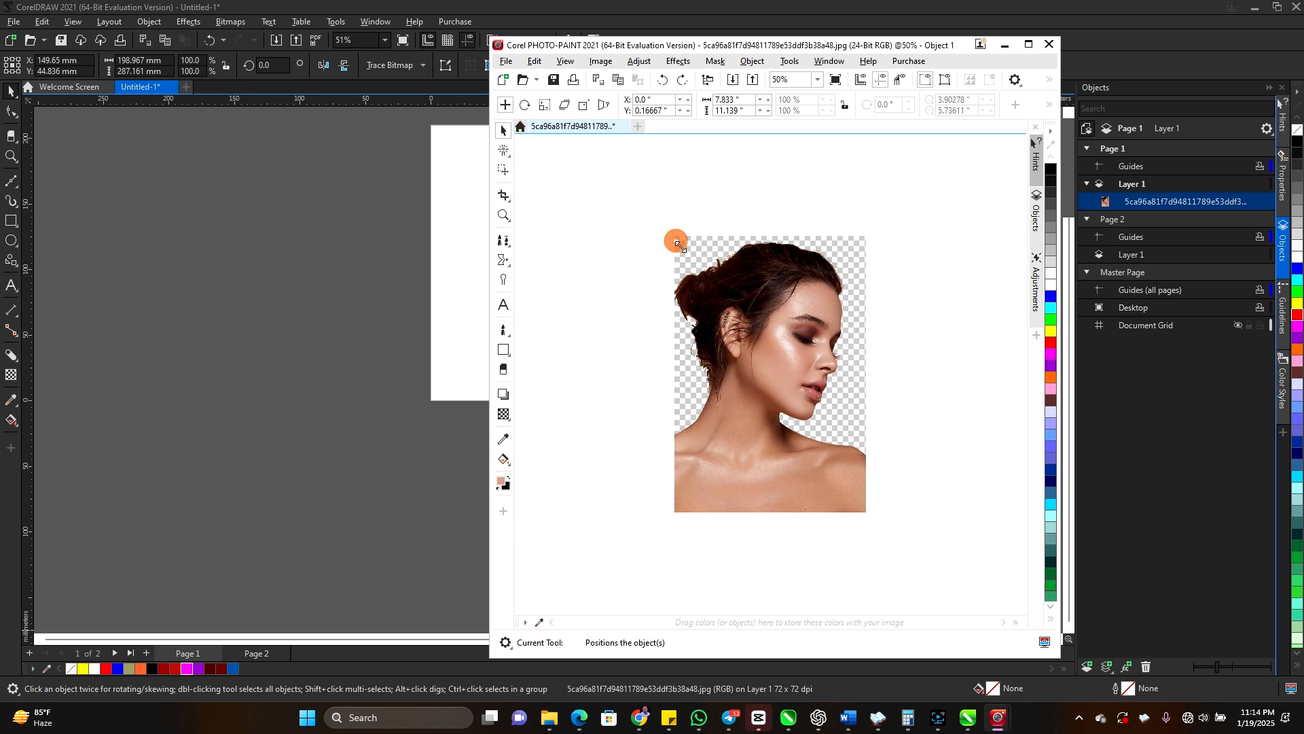
Scale the portrait down proportionally to about 5.1 × 7.25 inches and place it at about X 1.43, Y 1.33 inches on the canvas.
left_click_drag(678, 243, 708, 288)
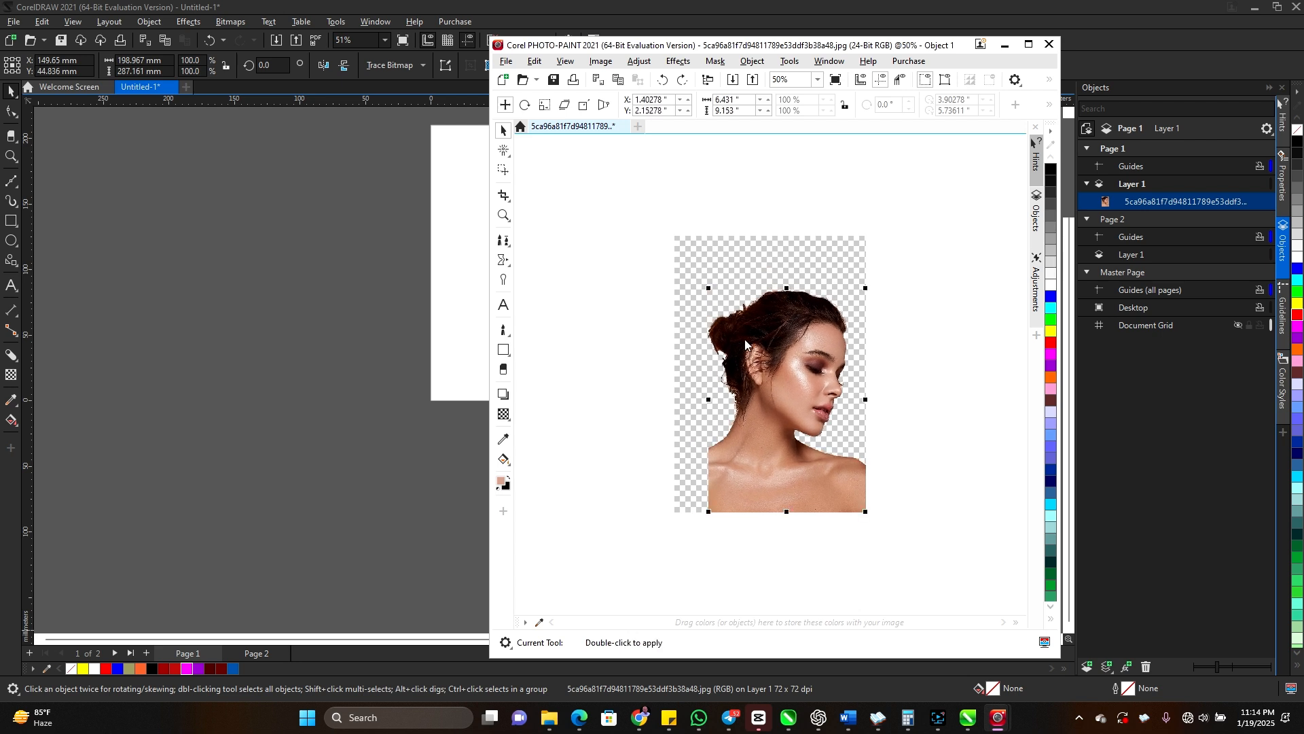
left_click_drag(789, 361, 757, 347)
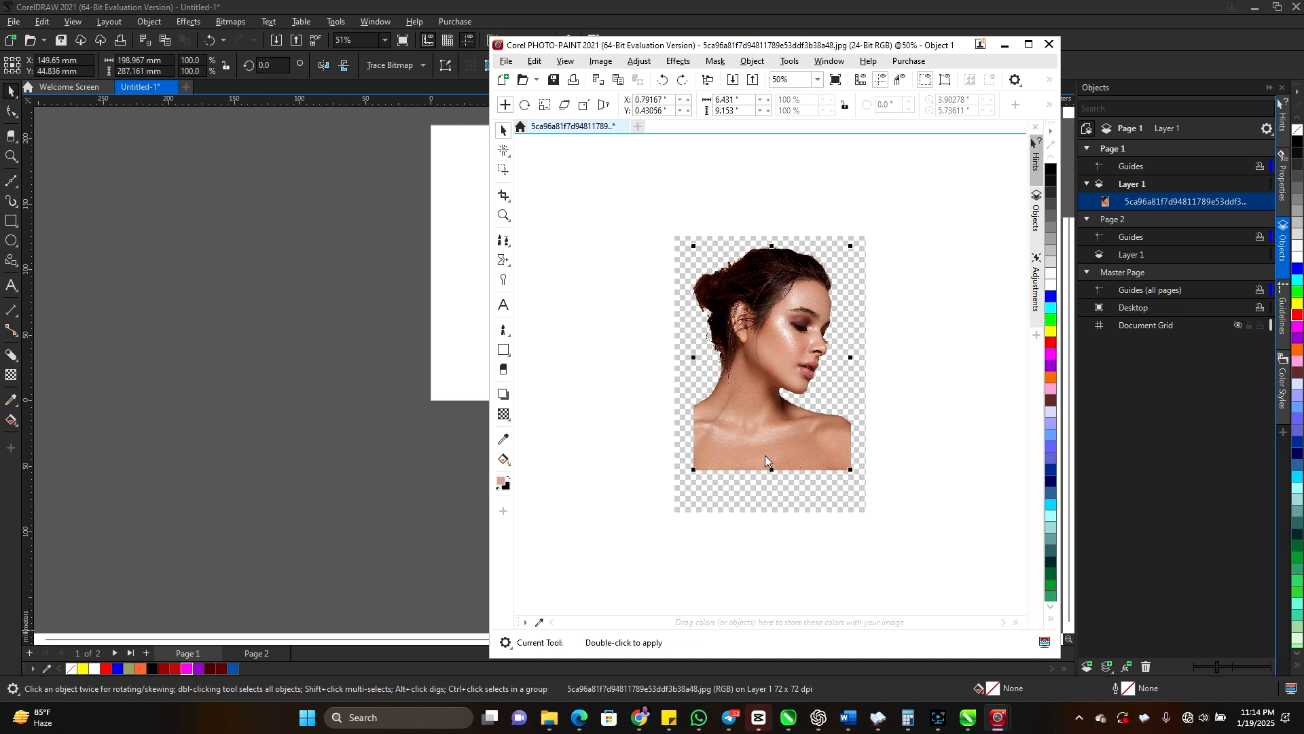
left_click_drag(692, 246, 741, 319)
scroll(796, 488, "up", 1)
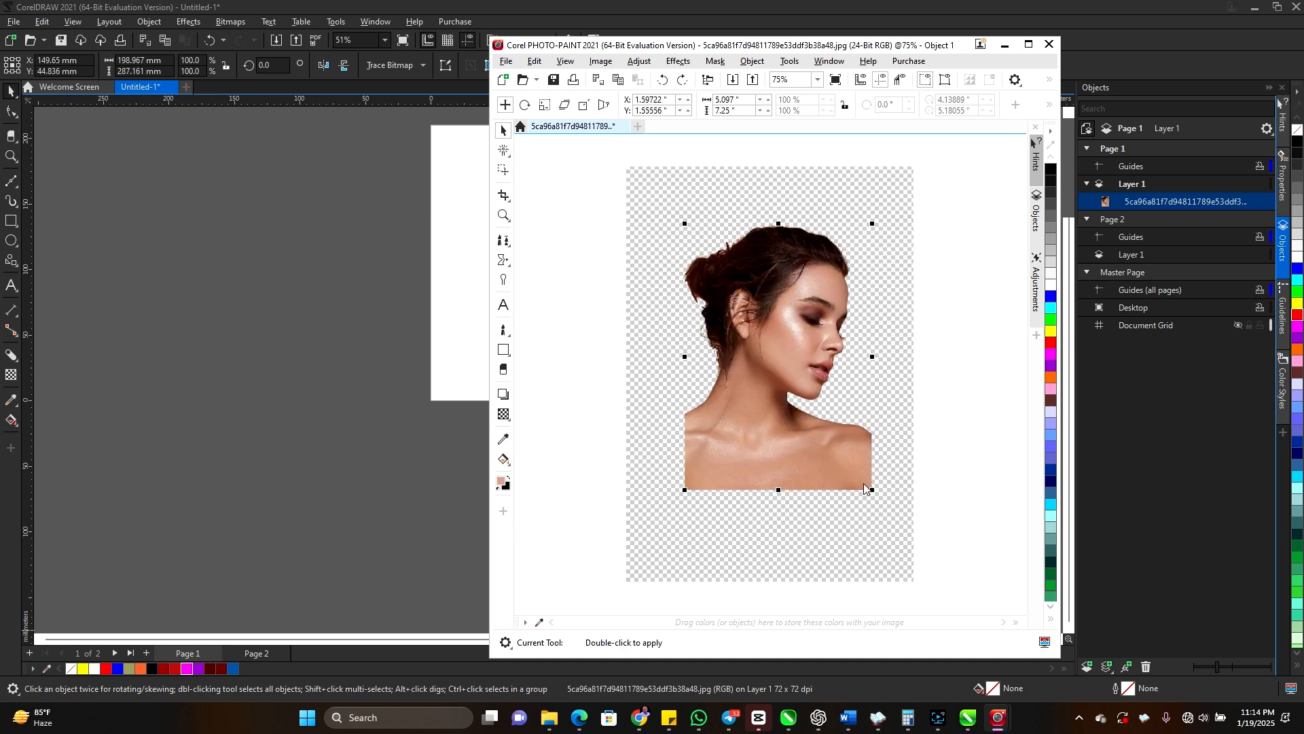
left_click_drag(864, 488, 858, 480)
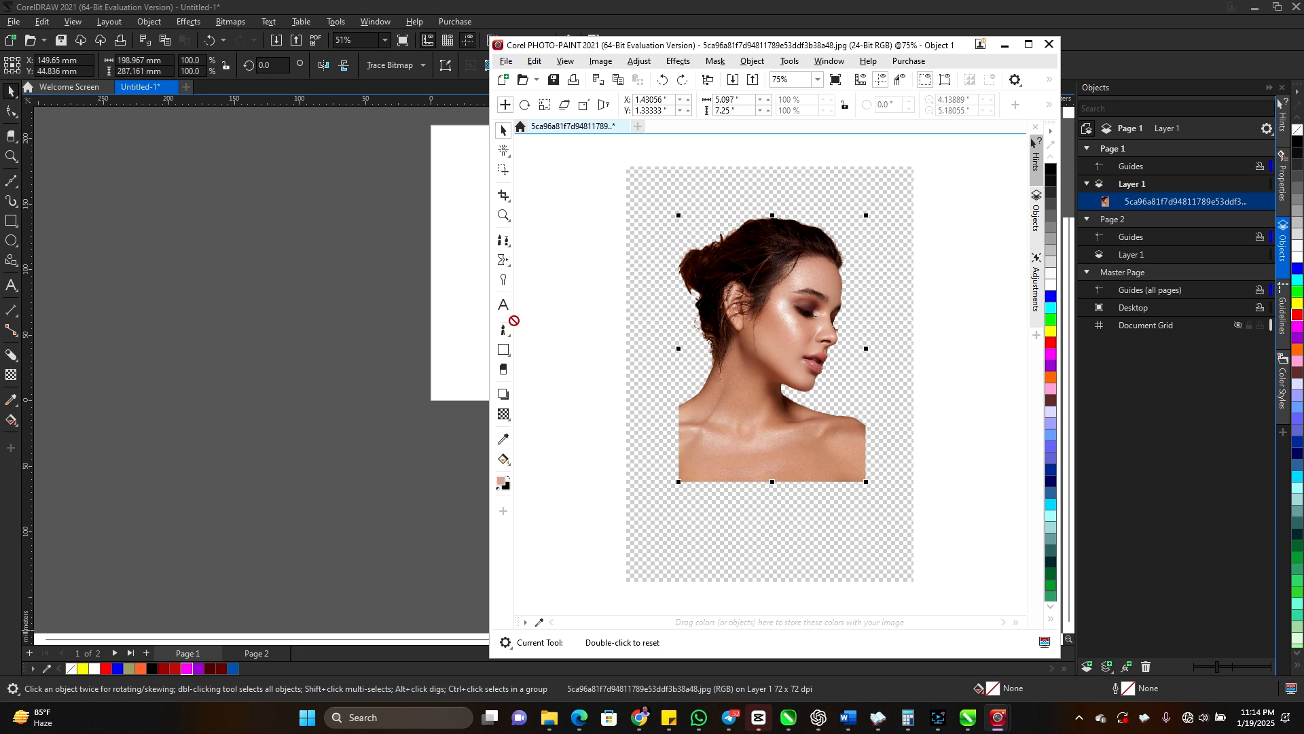
Smear the skin with a nib size of 140 to extend both shoulders outward and the chest downward past the cropped edges.
left_click(502, 261)
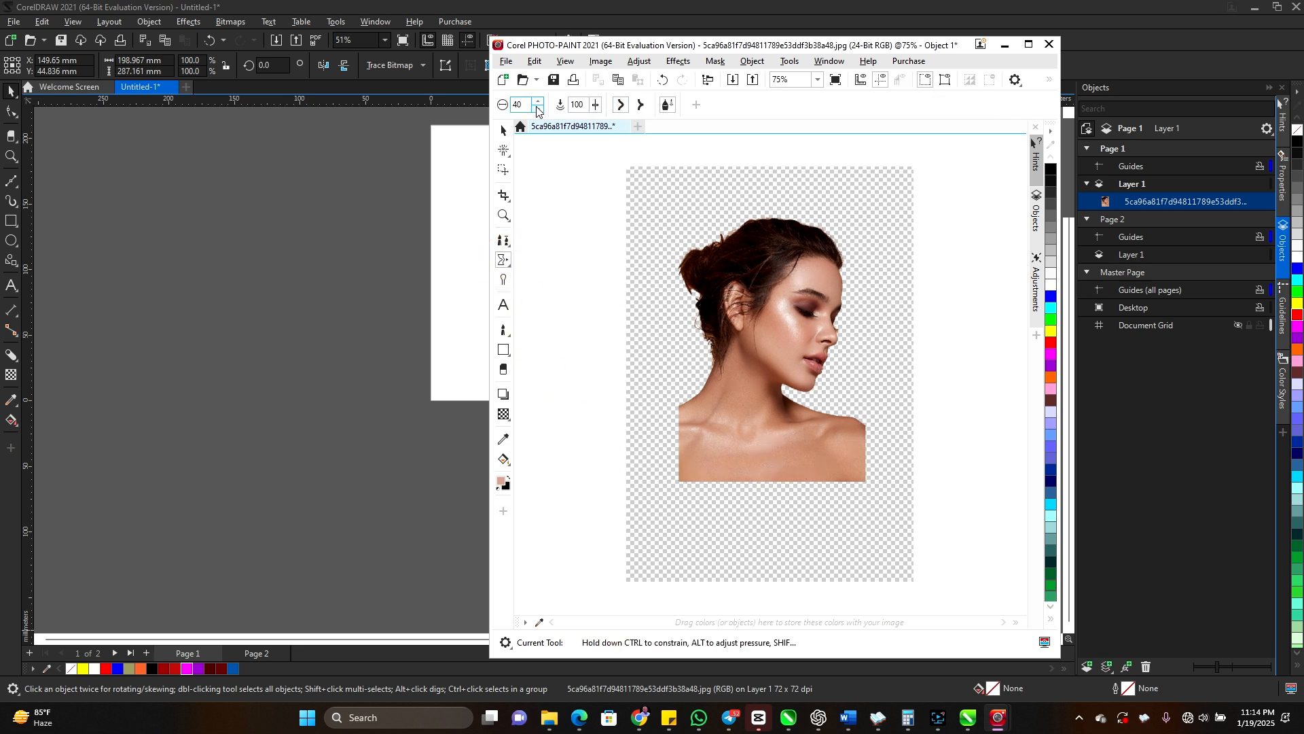
left_click(515, 107)
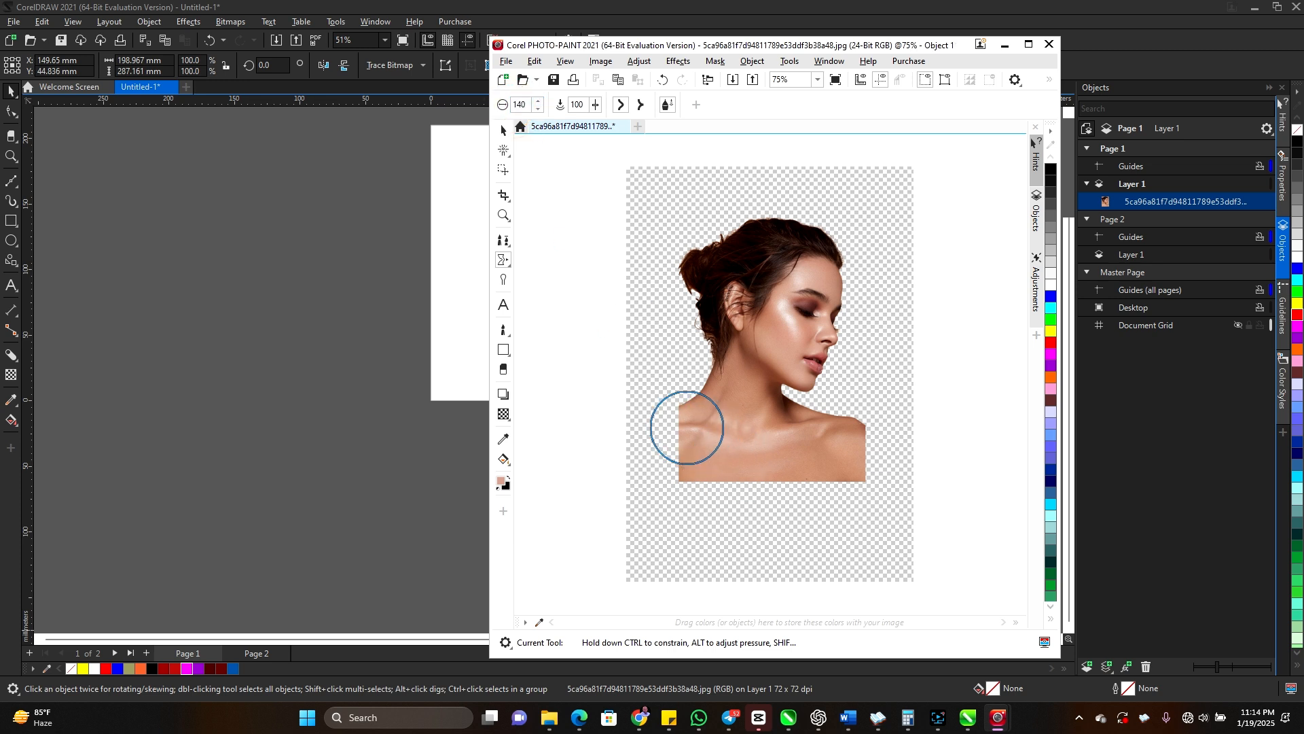
mouse_move(681, 425)
left_mouse_down()
mouse_move(675, 456)
mouse_move(660, 455)
mouse_move(672, 471)
mouse_move(649, 474)
mouse_move(672, 430)
mouse_move(638, 462)
mouse_move(669, 408)
mouse_move(658, 446)
left_mouse_up()
left_click(657, 468)
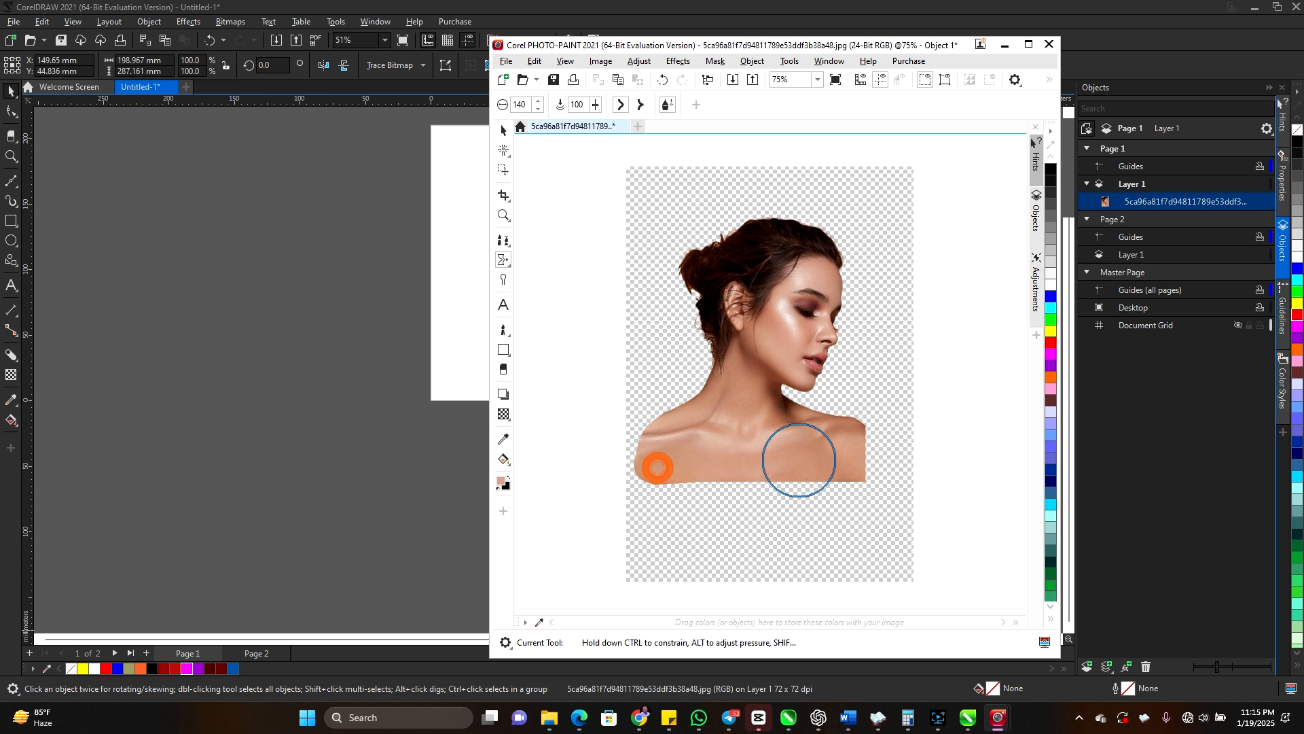
mouse_move(853, 446)
left_mouse_down()
mouse_move(888, 471)
mouse_move(883, 431)
left_mouse_up()
mouse_move(835, 478)
left_mouse_down()
mouse_move(863, 478)
mouse_move(868, 504)
mouse_move(785, 483)
mouse_move(777, 507)
mouse_move(755, 508)
mouse_move(746, 485)
mouse_move(723, 508)
mouse_move(711, 487)
mouse_move(695, 505)
mouse_move(682, 483)
mouse_move(664, 503)
mouse_move(654, 478)
mouse_move(641, 492)
mouse_move(652, 475)
mouse_move(790, 502)
mouse_move(742, 501)
left_mouse_up()
mouse_move(683, 452)
left_mouse_down()
mouse_move(655, 428)
mouse_move(661, 460)
mouse_move(713, 490)
left_mouse_up()
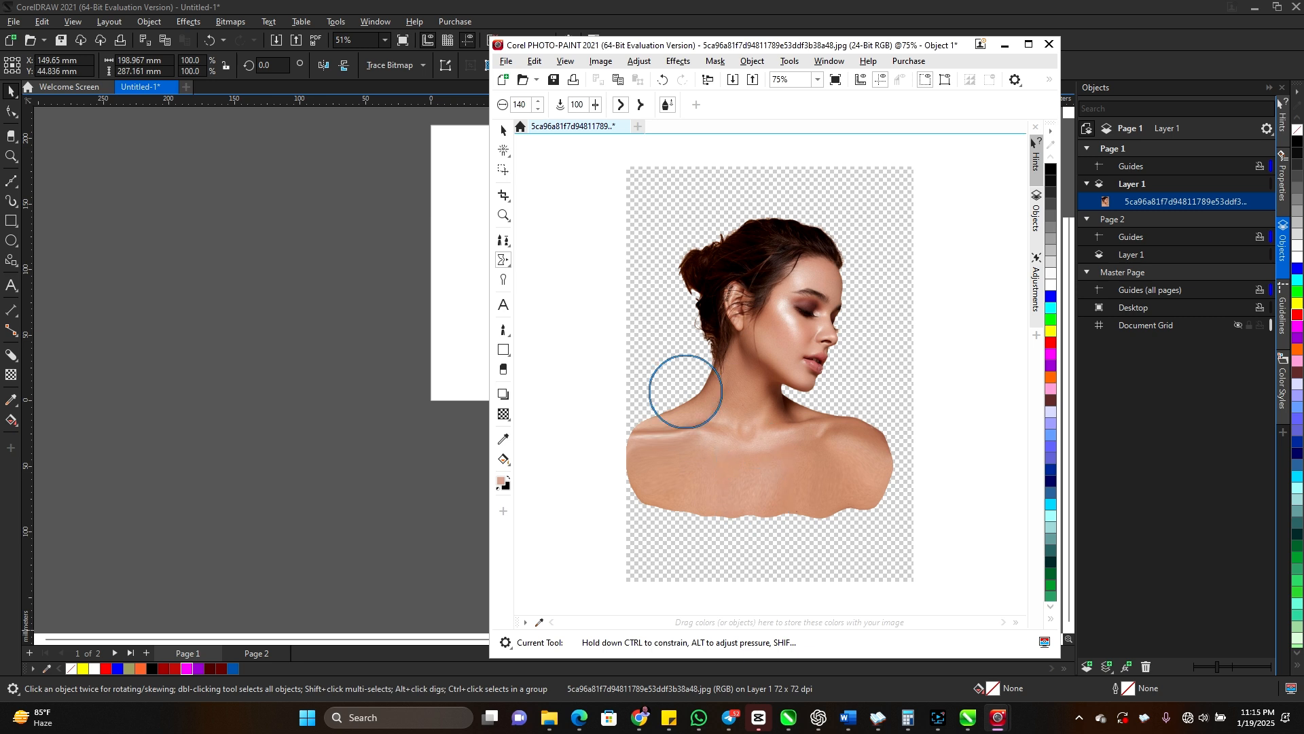
left_click_drag(886, 417, 888, 449)
mouse_move(856, 504)
left_mouse_down()
mouse_move(768, 491)
mouse_move(756, 514)
mouse_move(699, 504)
mouse_move(687, 526)
mouse_move(642, 500)
mouse_move(638, 518)
mouse_move(678, 511)
mouse_move(661, 532)
mouse_move(730, 503)
mouse_move(741, 533)
mouse_move(712, 509)
mouse_move(711, 525)
mouse_move(791, 506)
mouse_move(796, 531)
mouse_move(824, 514)
mouse_move(833, 536)
mouse_move(865, 506)
left_mouse_up()
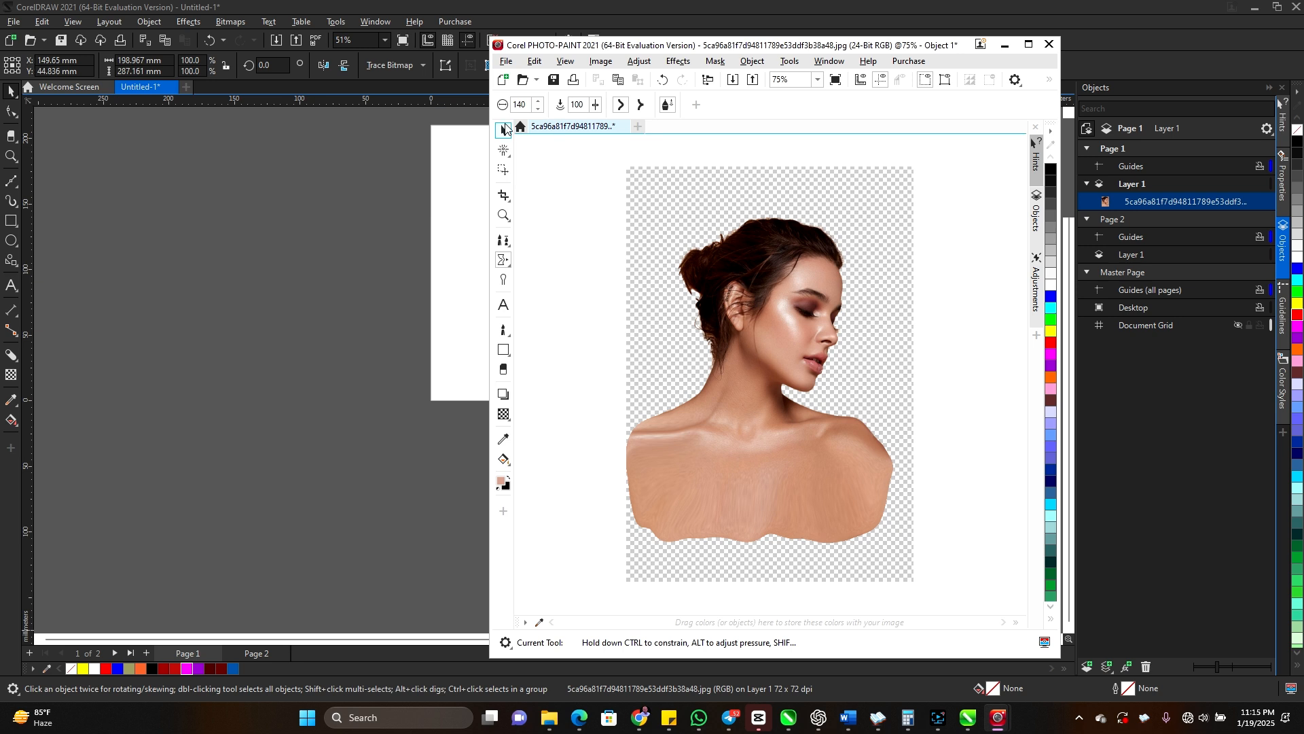
Close the portrait image, saving its changes, and switch back to CorelDRAW.
left_click(504, 129)
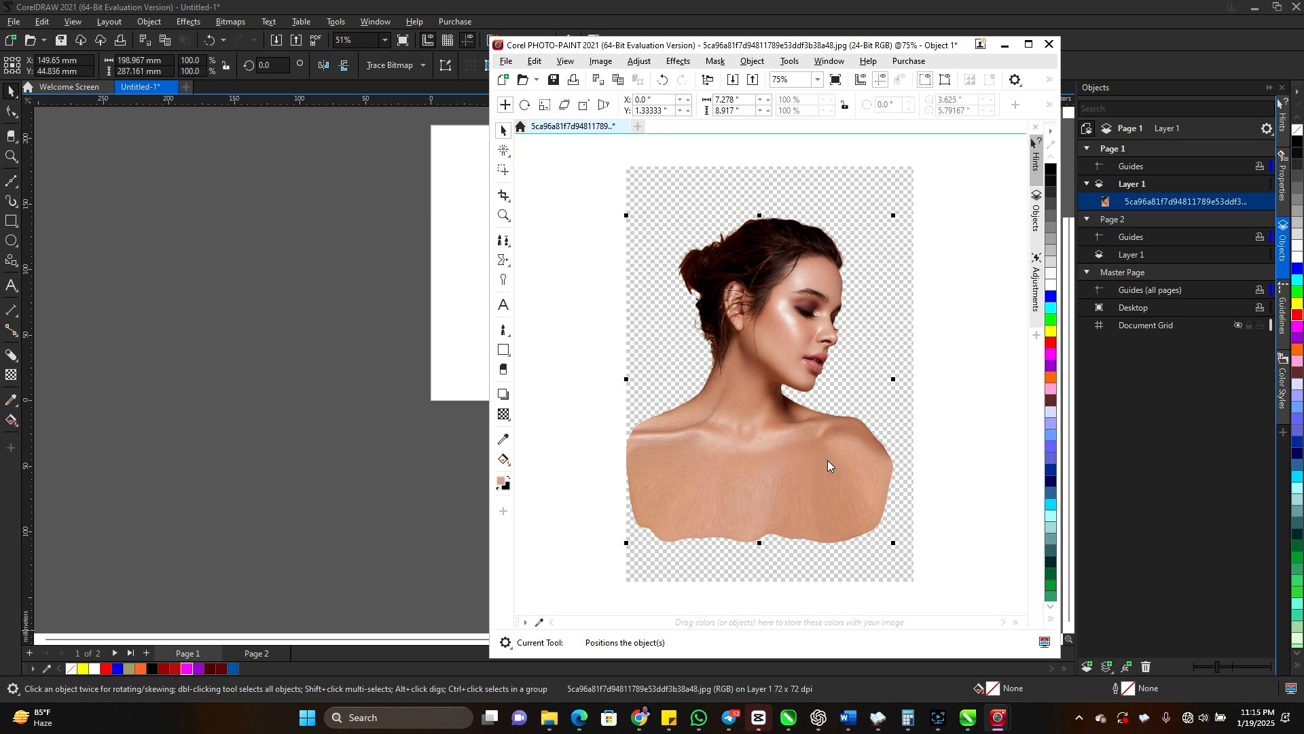
scroll(832, 465, "down", 1)
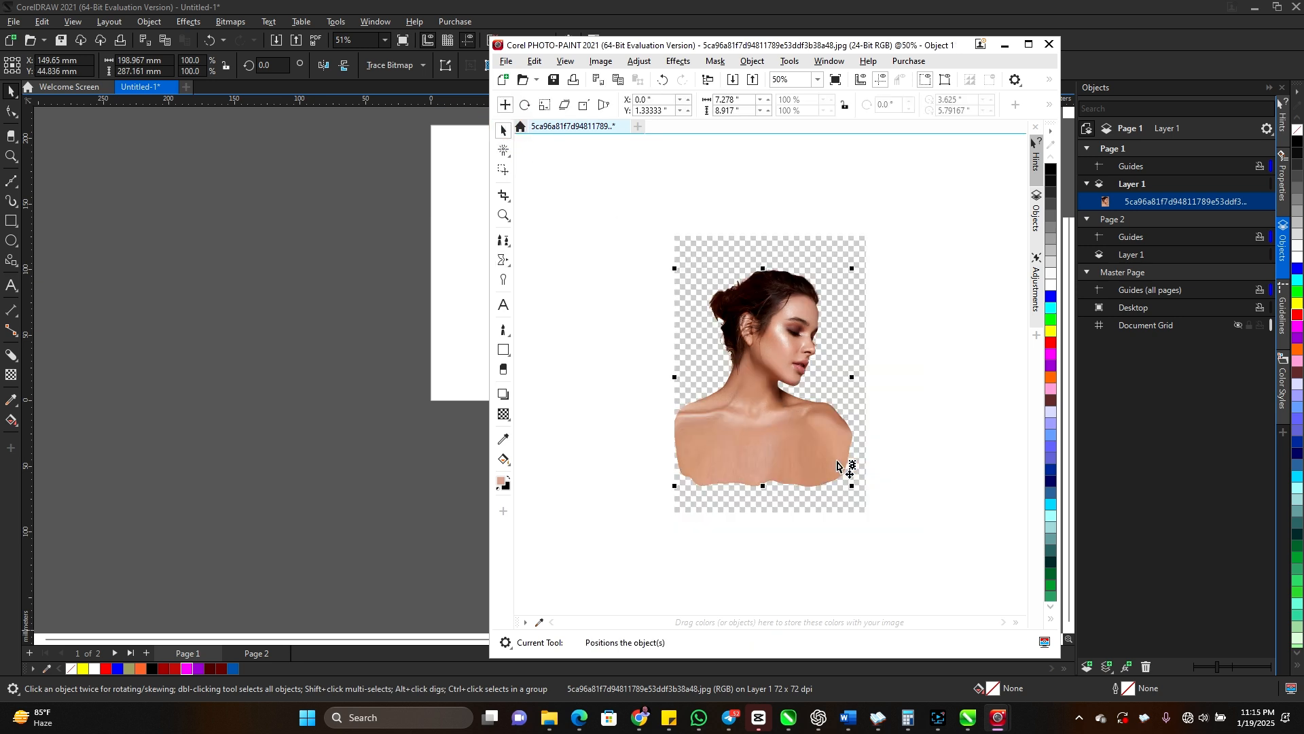
left_click(623, 127)
left_click(720, 387)
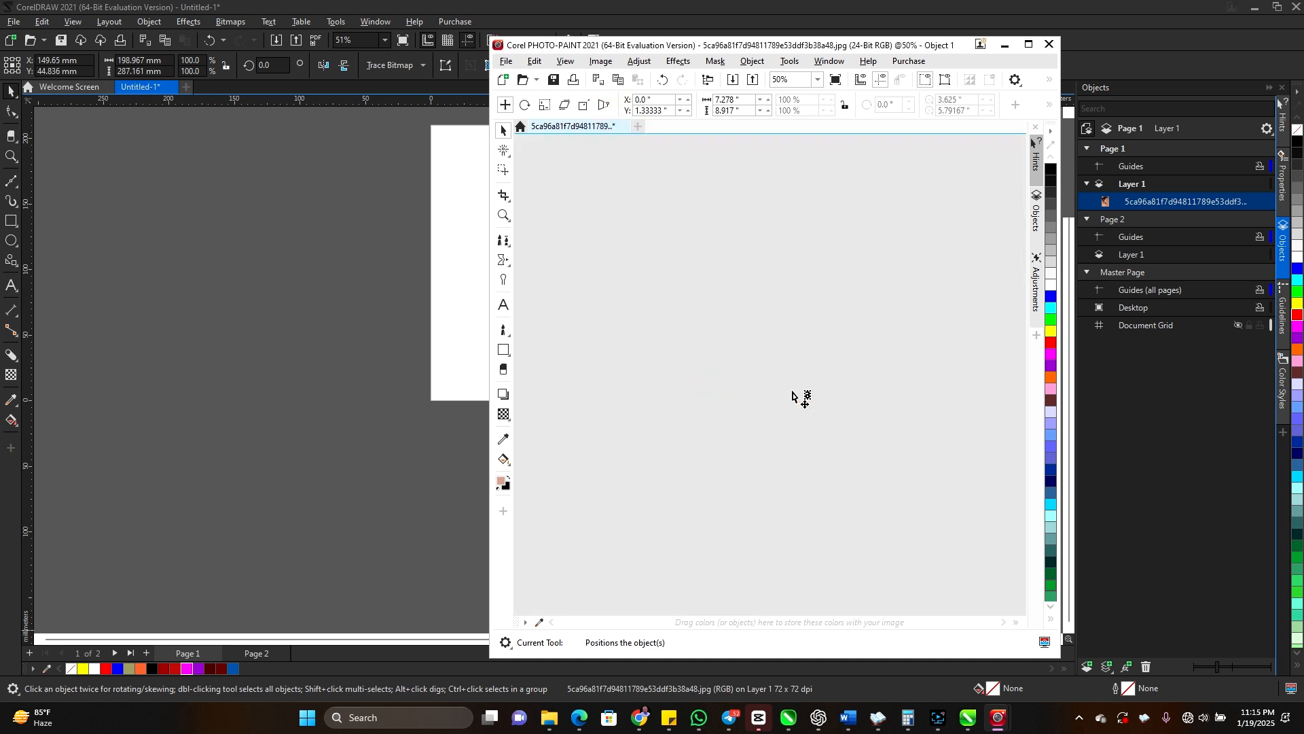
left_click(1005, 45)
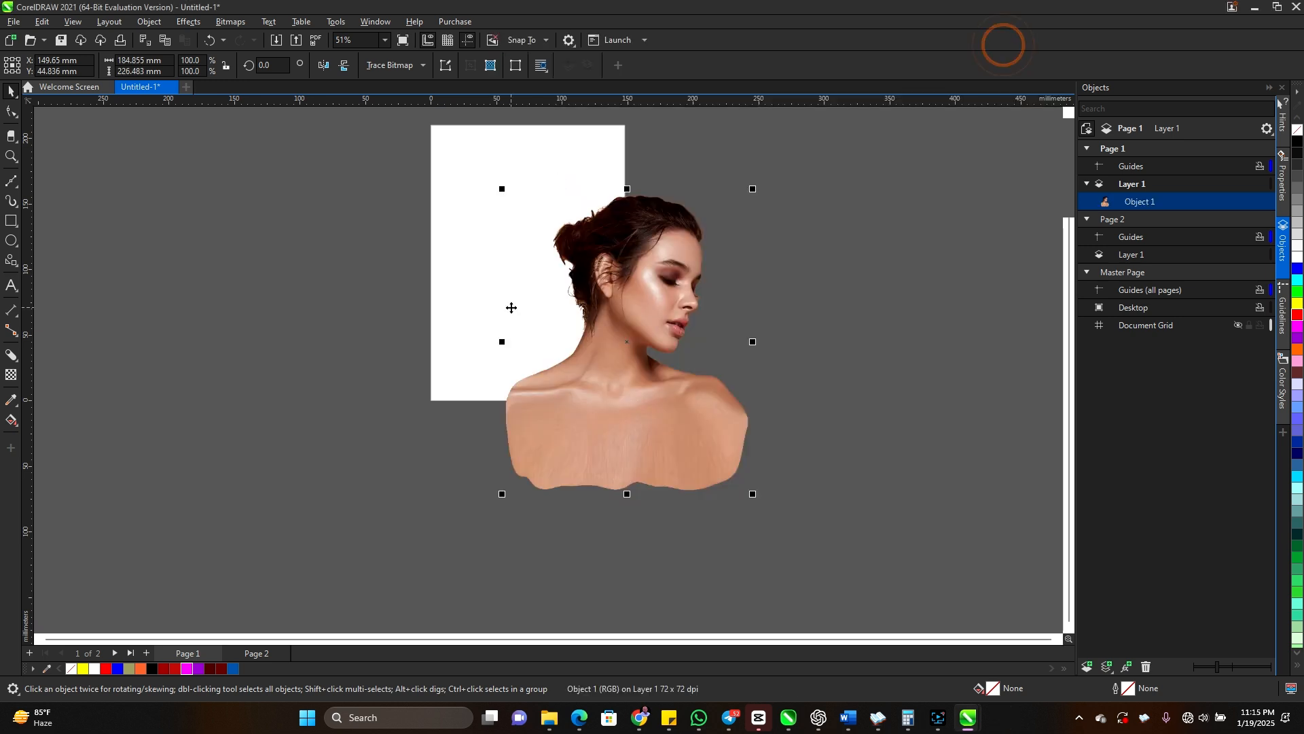
Scale the cutout portrait proportionally to about 83 × 102 mm and move it onto page 1.
left_click_drag(751, 495, 619, 331)
left_click_drag(577, 291, 532, 294)
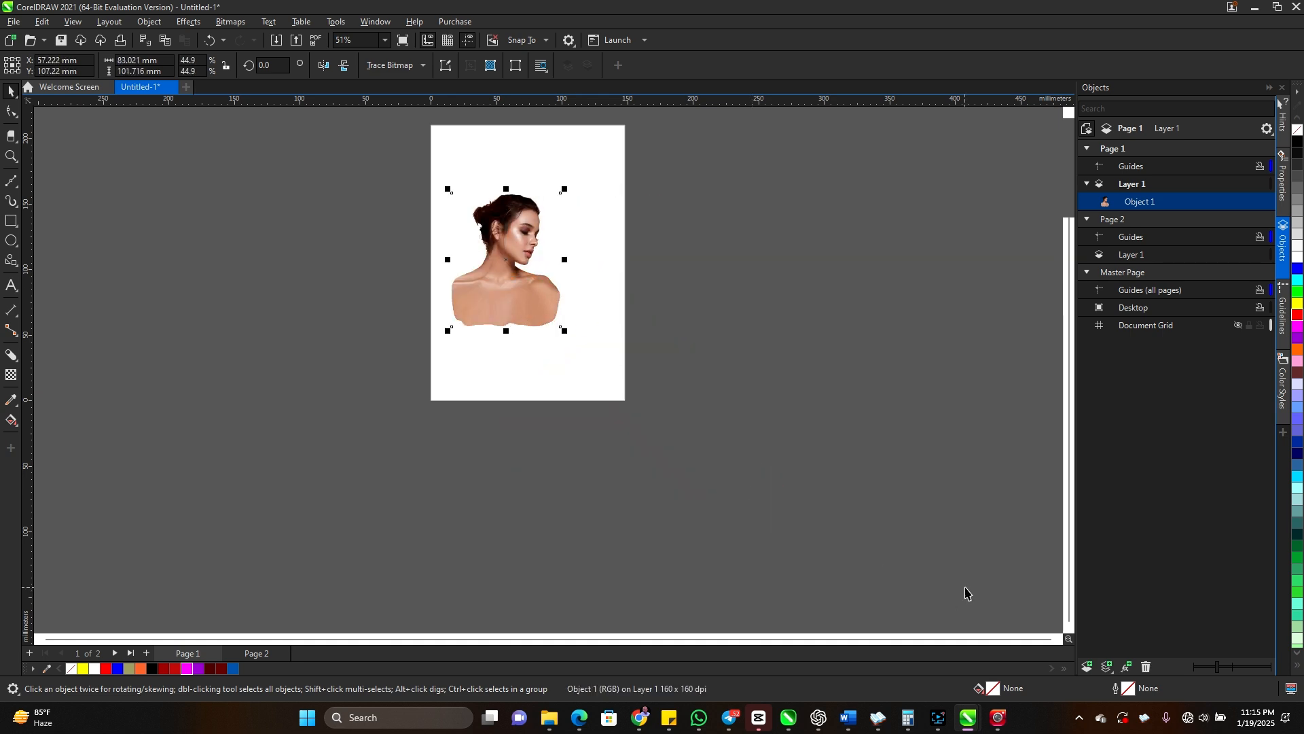